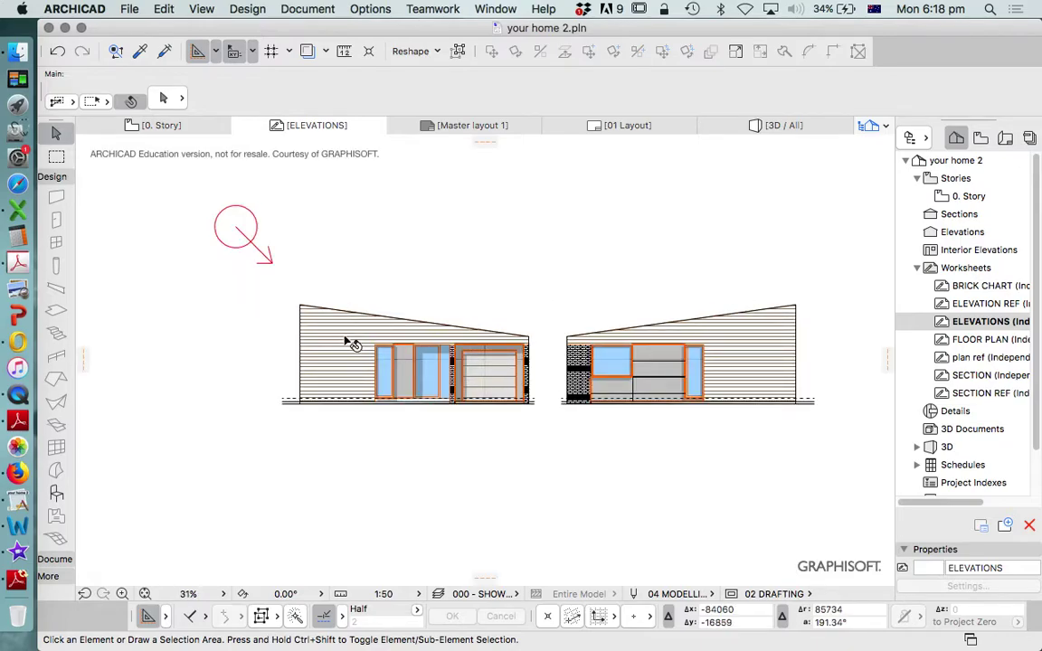
Inspect the left elevation's cladding, window, narrow strip and grey panel fills.
click(353, 344)
scroll(366, 384, up, 3)
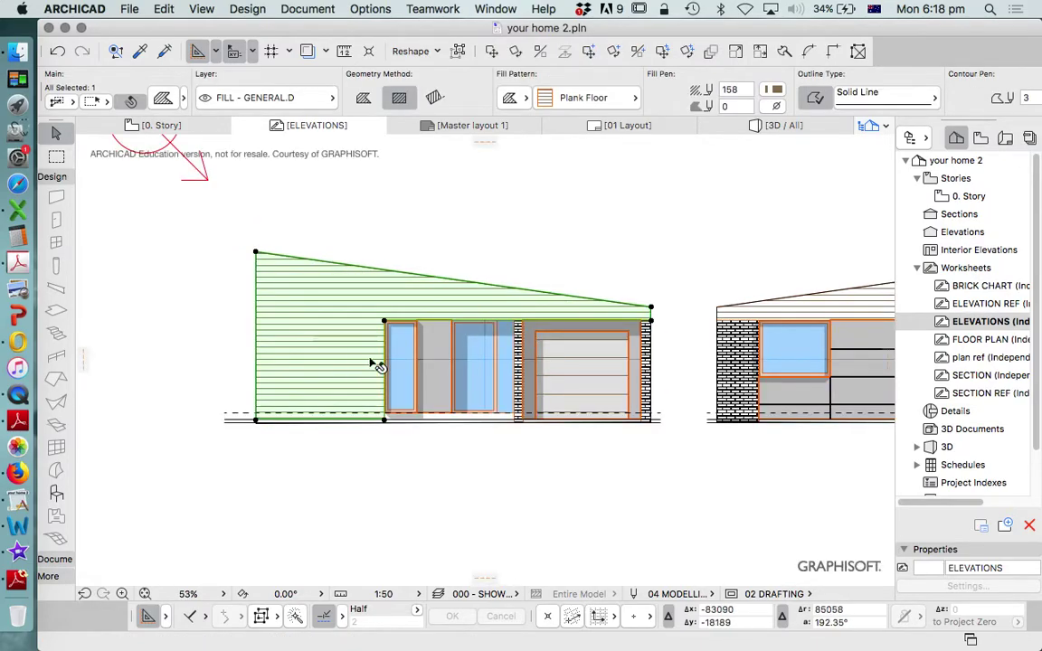
scroll(407, 335, up, 5)
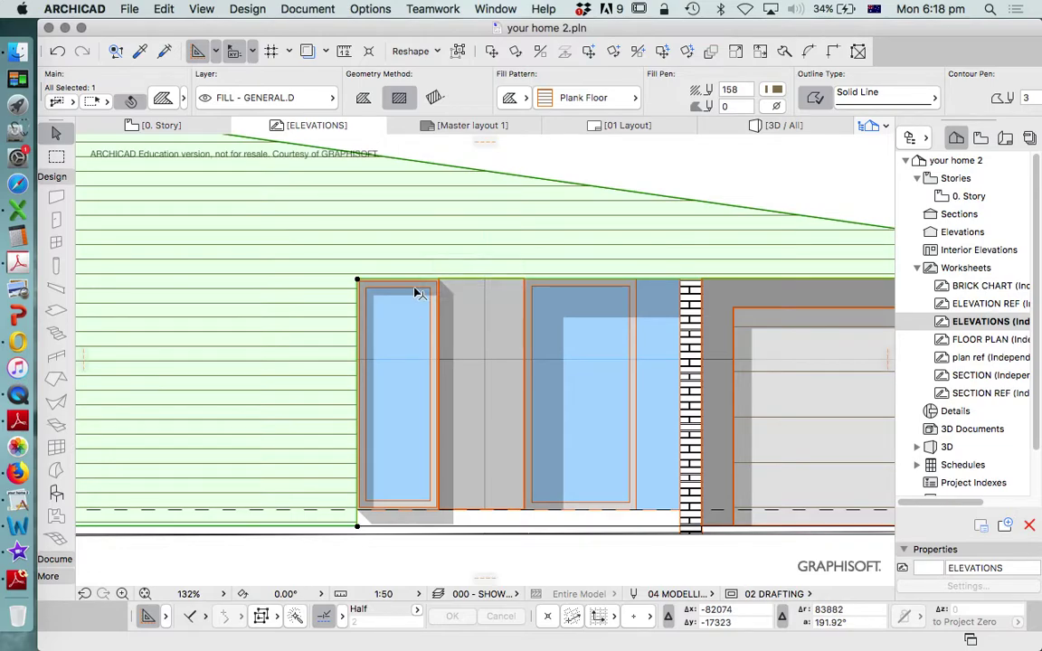
scroll(407, 328, down, 8)
scroll(610, 272, up, 2)
scroll(262, 321, up, 6)
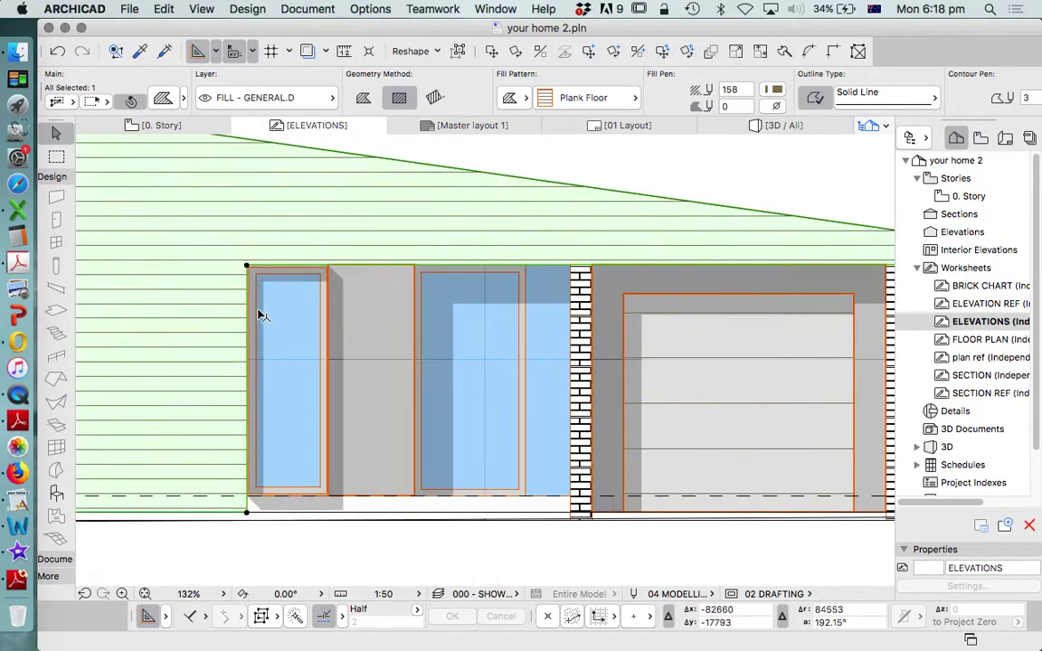
click(296, 297)
click(338, 279)
click(398, 285)
scroll(329, 289, down, 6)
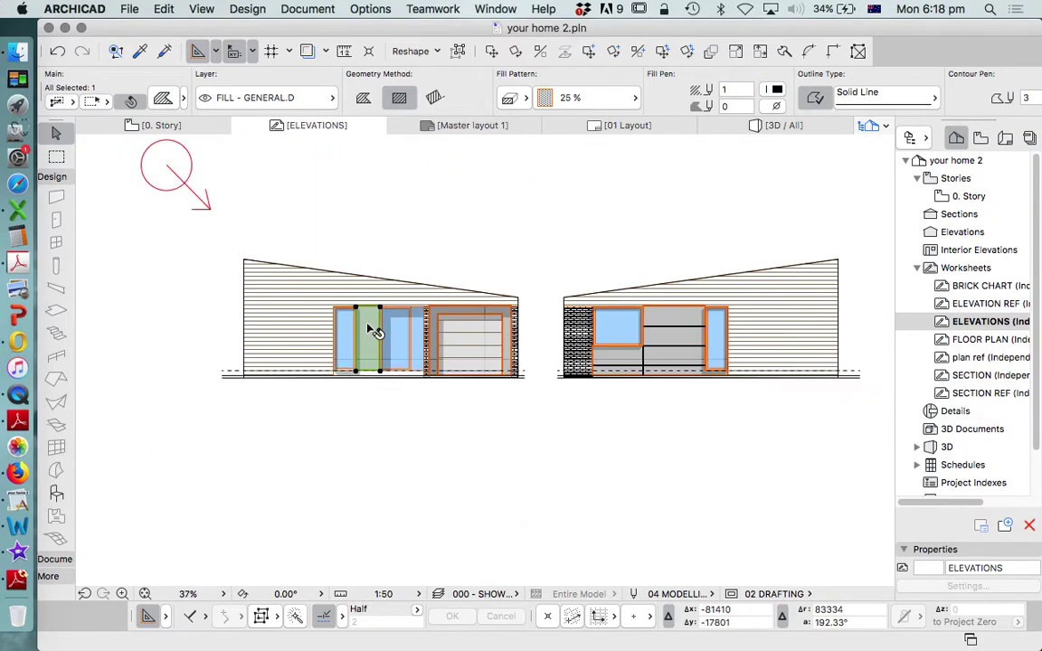
scroll(656, 371, down, 4)
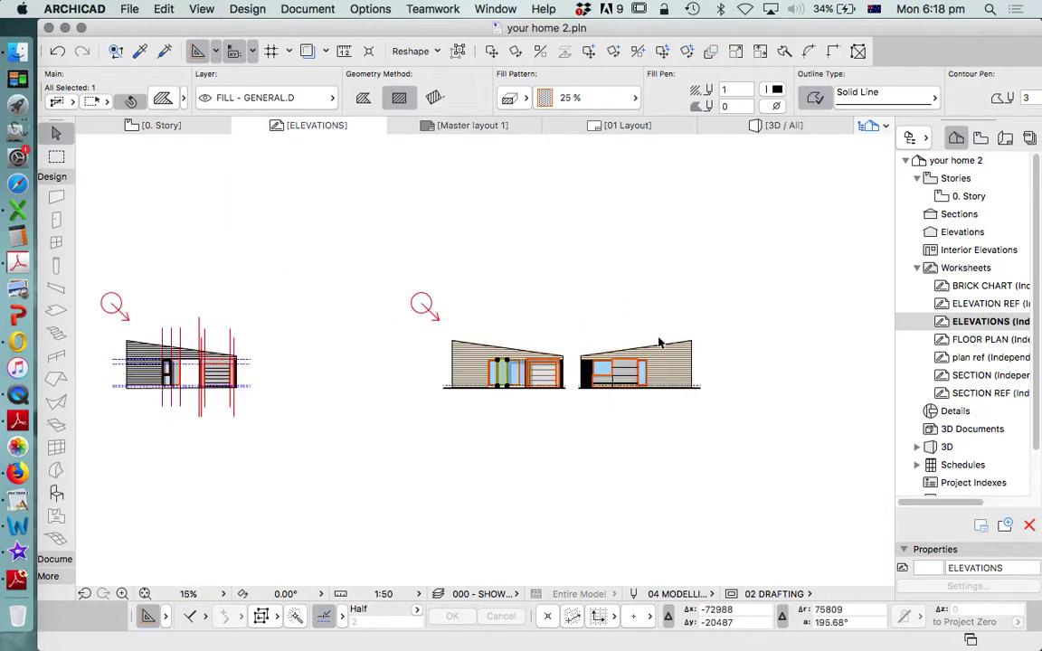
Show the FLOOR PLAN worksheet as a trace reference behind the elevations.
right_click(995, 342)
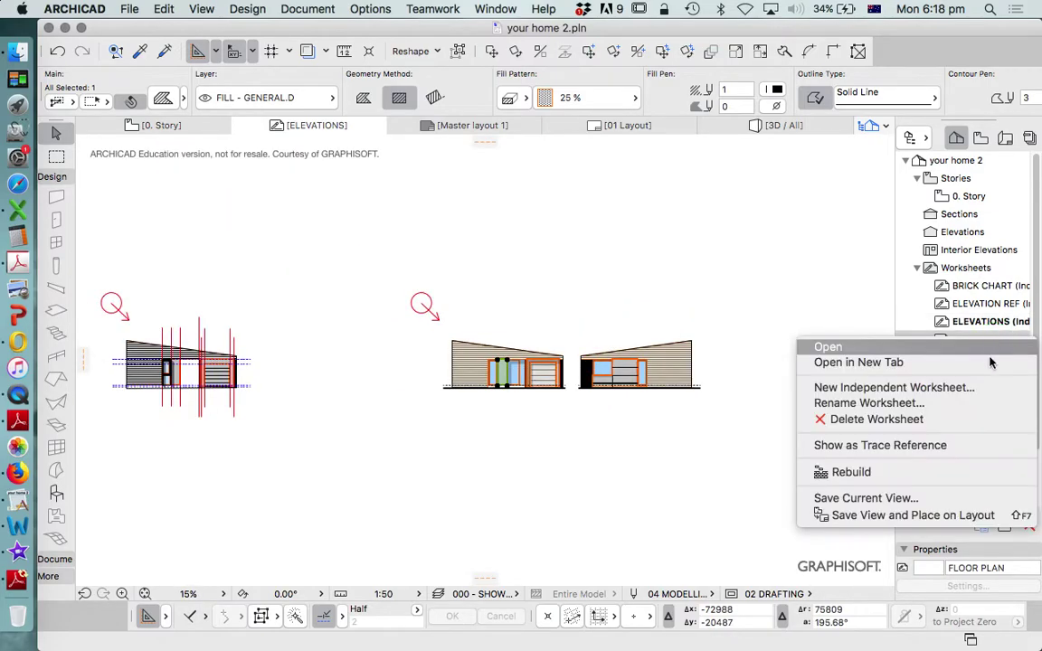
click(920, 442)
scroll(272, 380, up, 2)
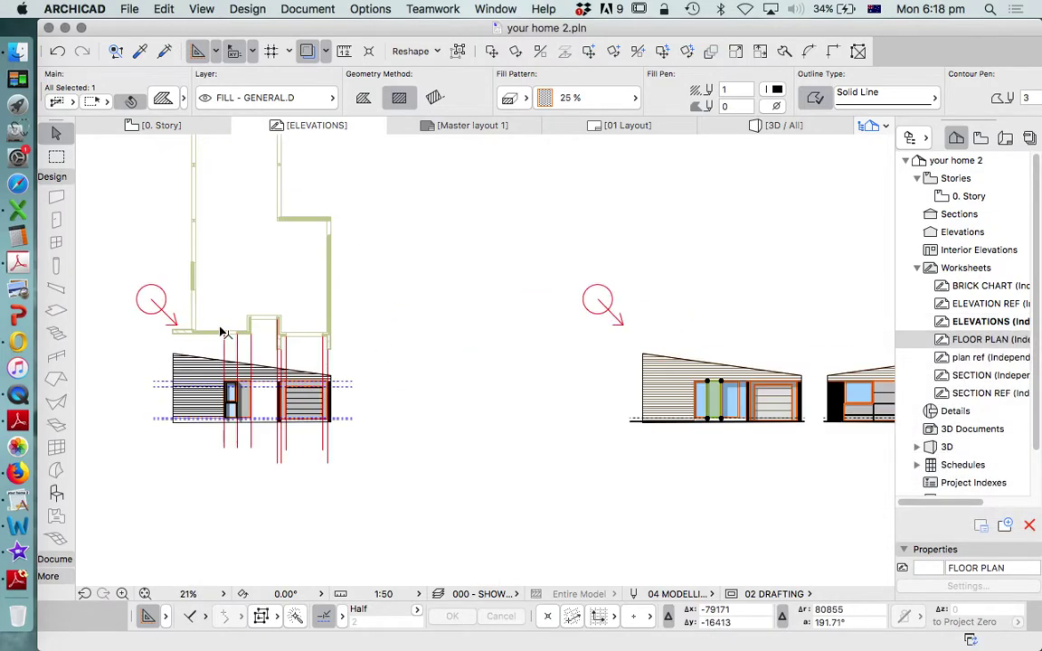
scroll(356, 438, down, 3)
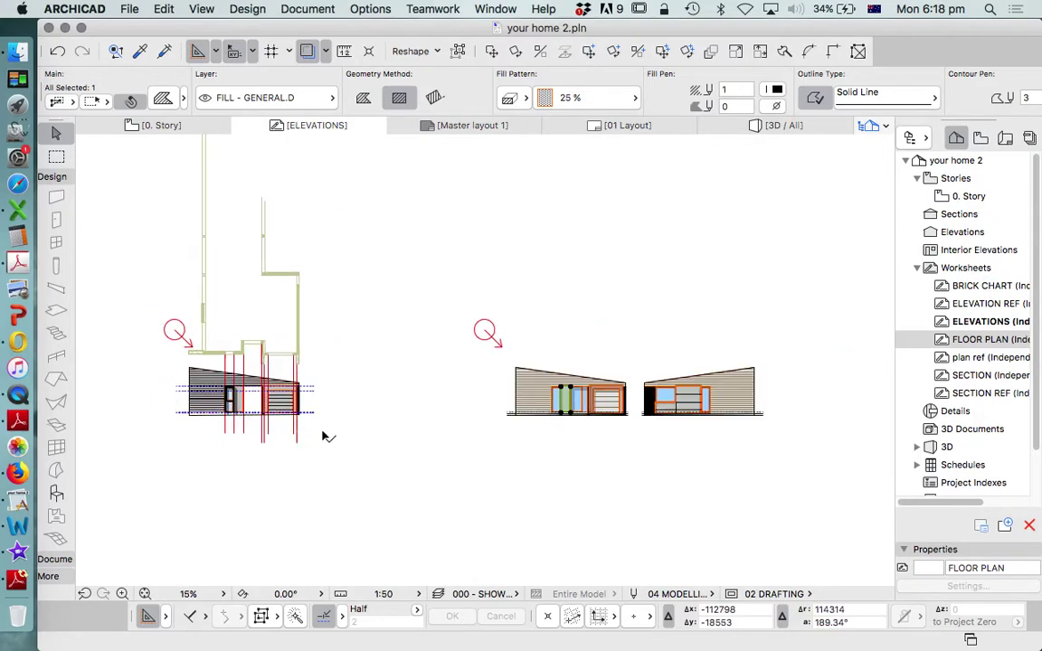
scroll(378, 337, down, 1)
scroll(380, 298, up, 2)
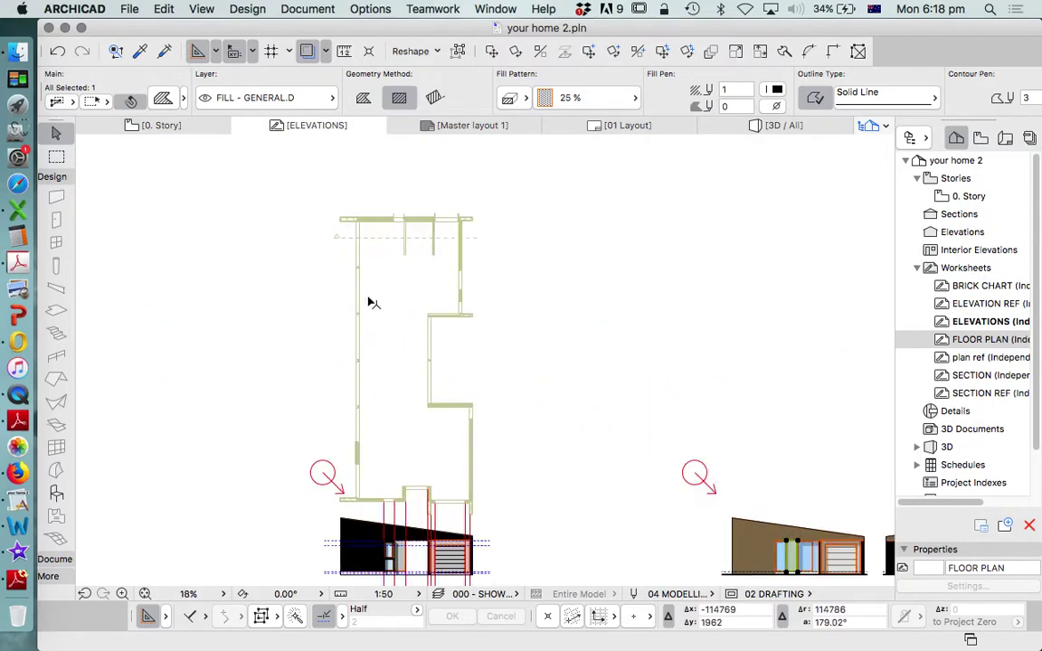
scroll(453, 280, down, 1)
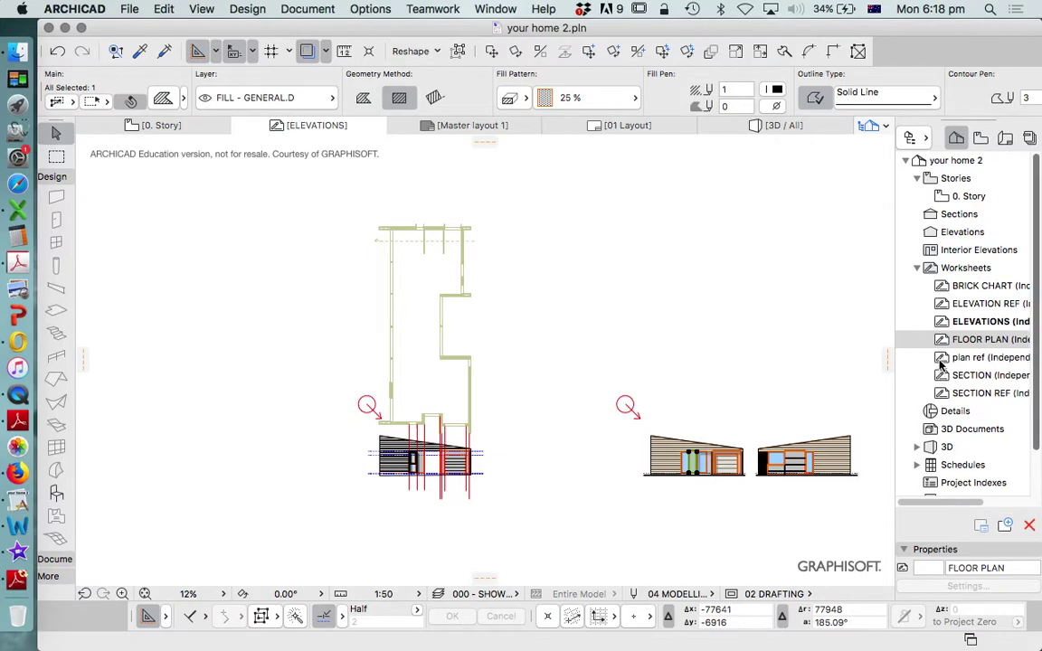
scroll(434, 244, up, 3)
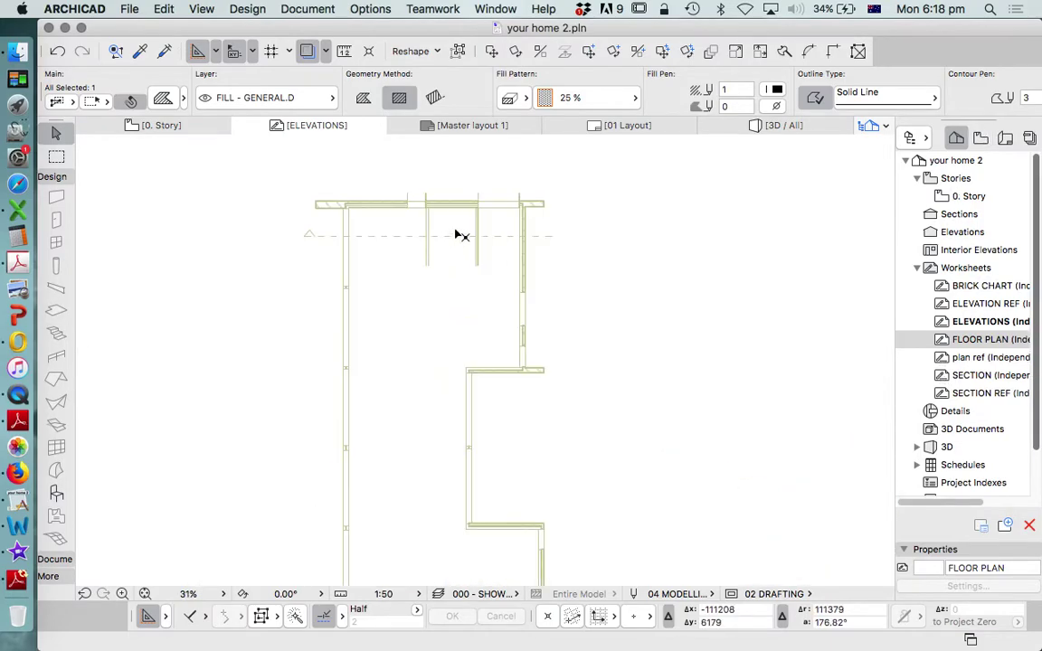
scroll(489, 349, down, 3)
scroll(477, 425, up, 2)
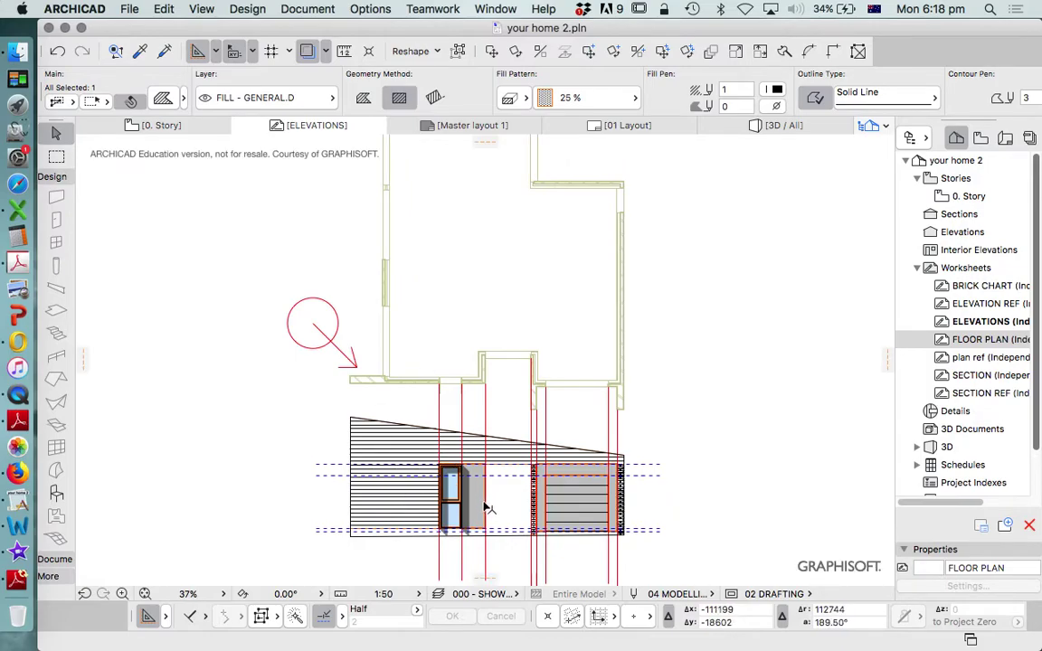
Open the FLOOR PLAN worksheet, then the BRICK CHART worksheet.
double_click(989, 340)
scroll(571, 366, up, 3)
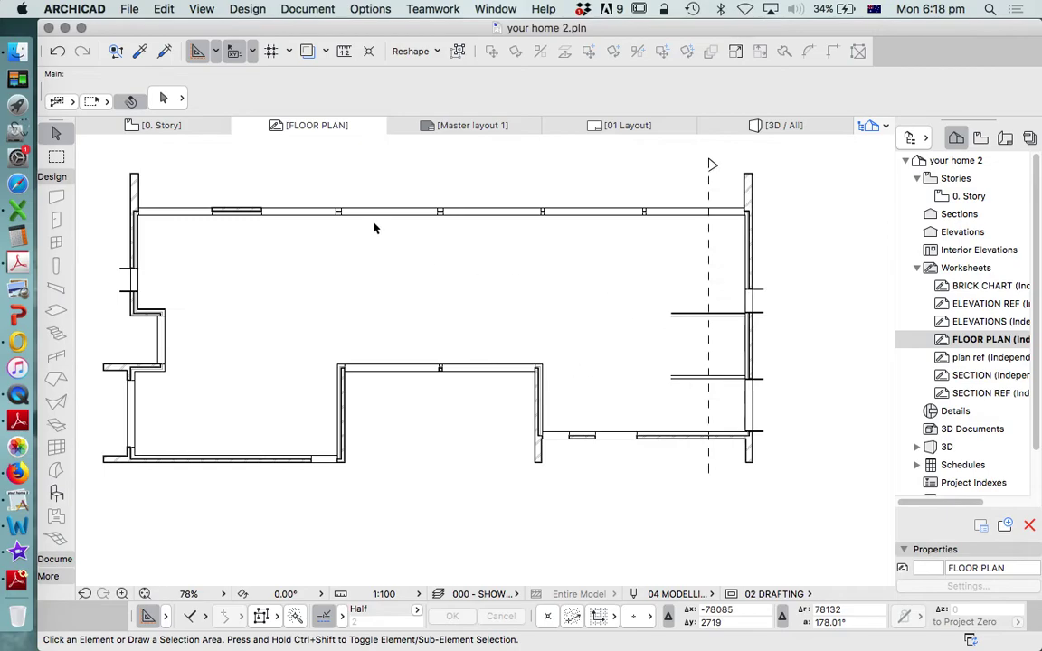
scroll(502, 343, down, 5)
double_click(987, 286)
scroll(362, 371, up, 5)
scroll(425, 326, down, 5)
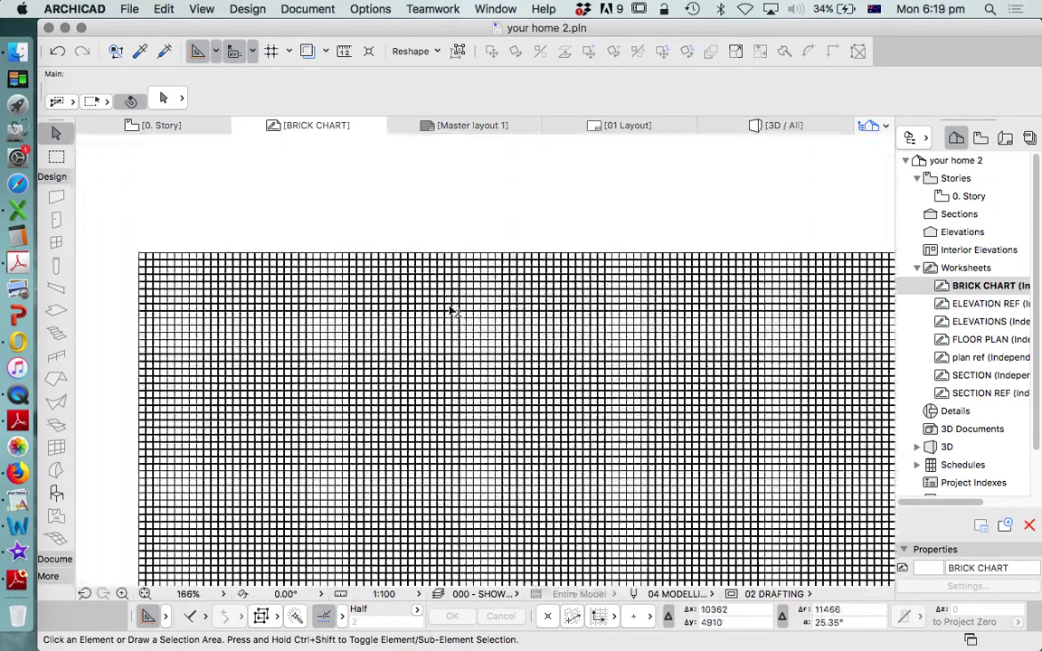
scroll(355, 318, up, 10)
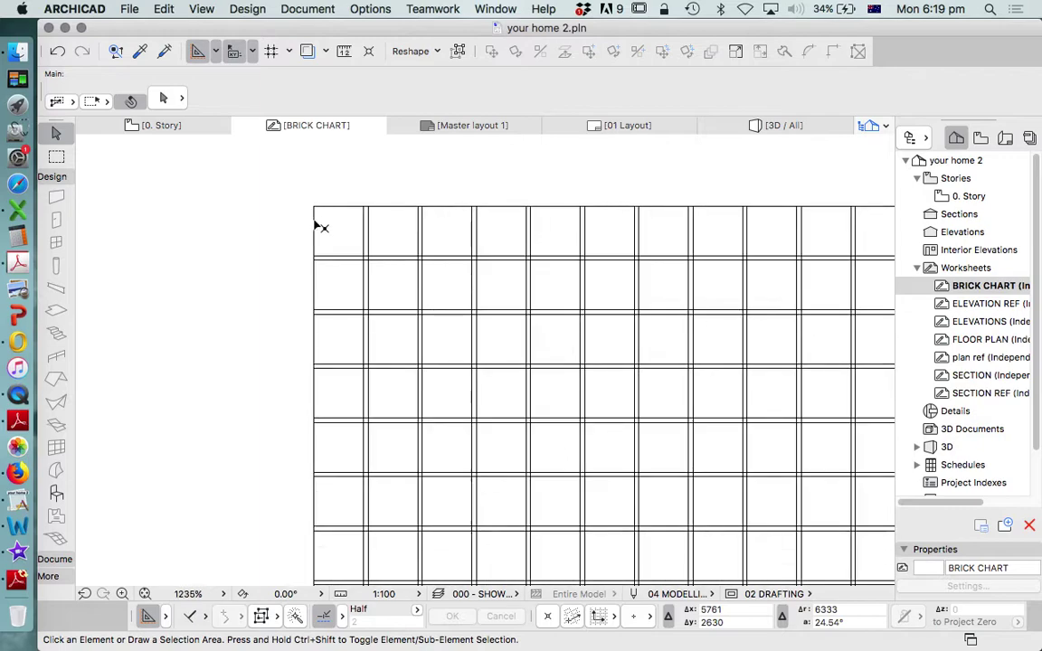
click(372, 228)
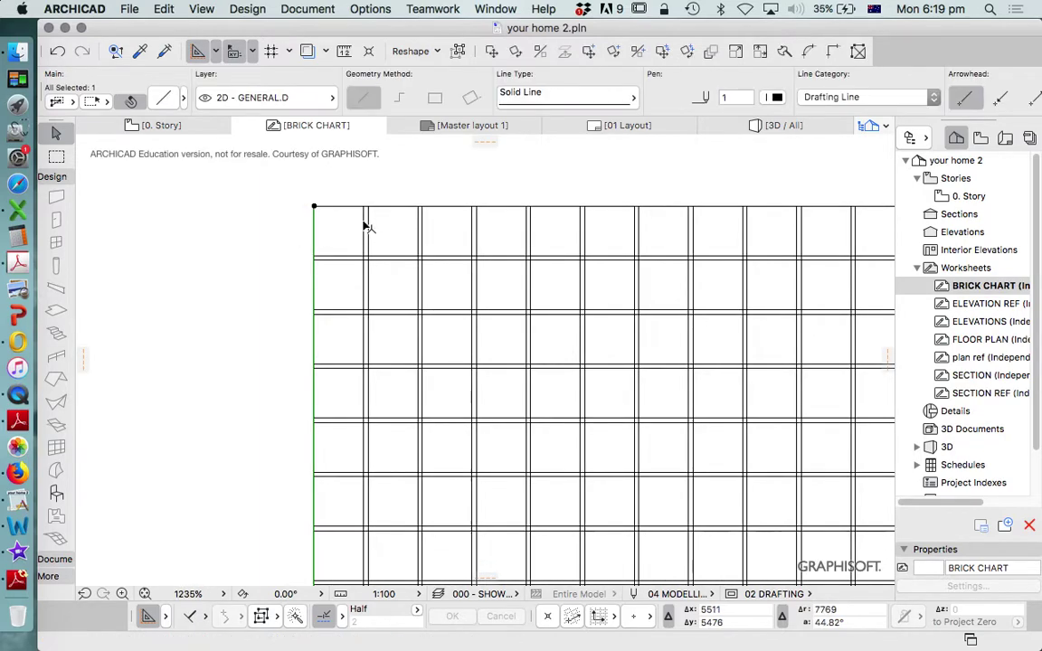
drag(372, 227, 421, 221)
click(207, 233)
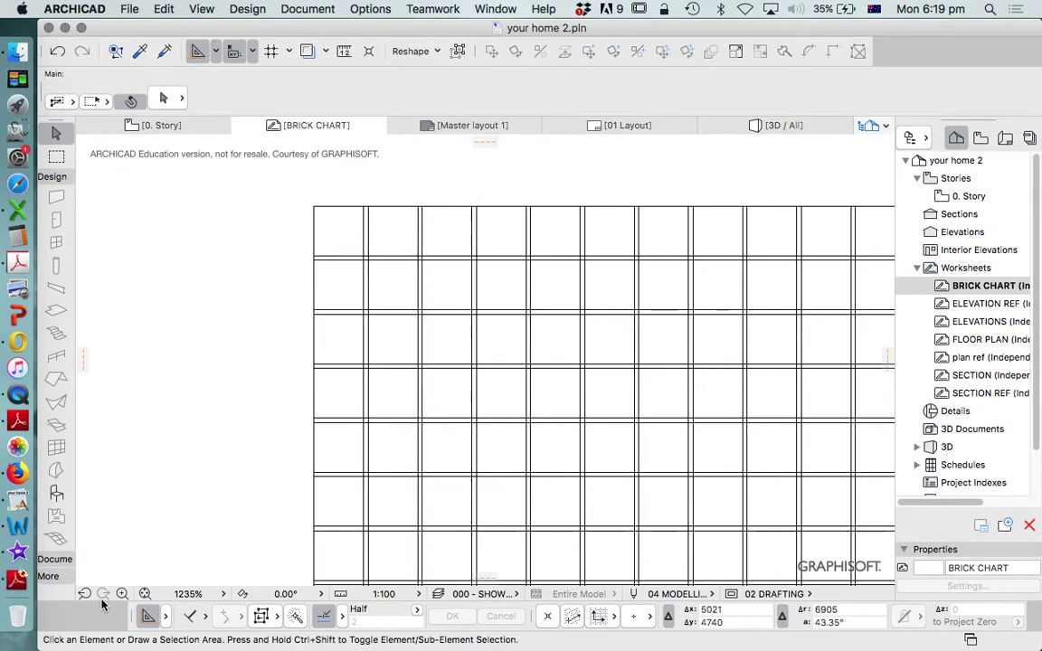
click(54, 561)
click(56, 327)
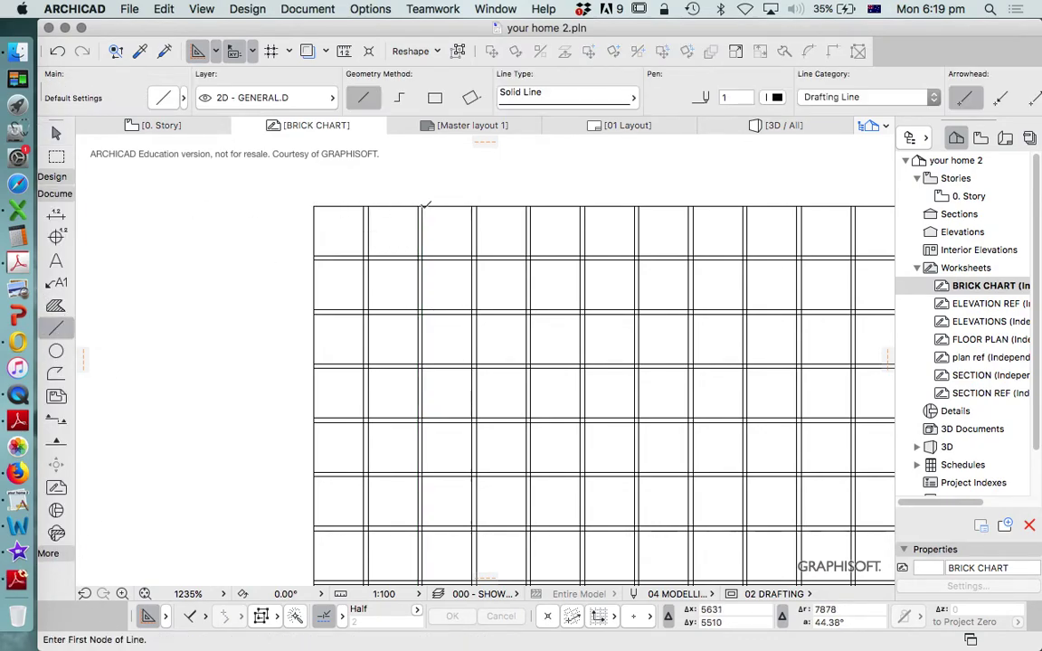
scroll(254, 248, up, 3)
click(209, 254)
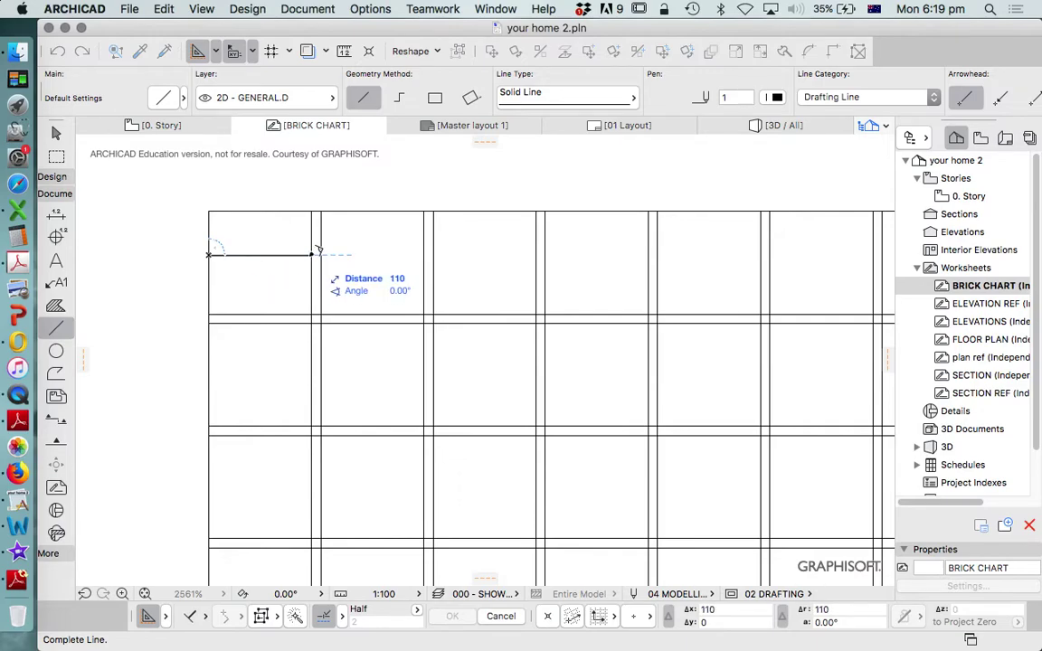
key(Escape)
click(317, 253)
key(Escape)
click(321, 261)
key(Escape)
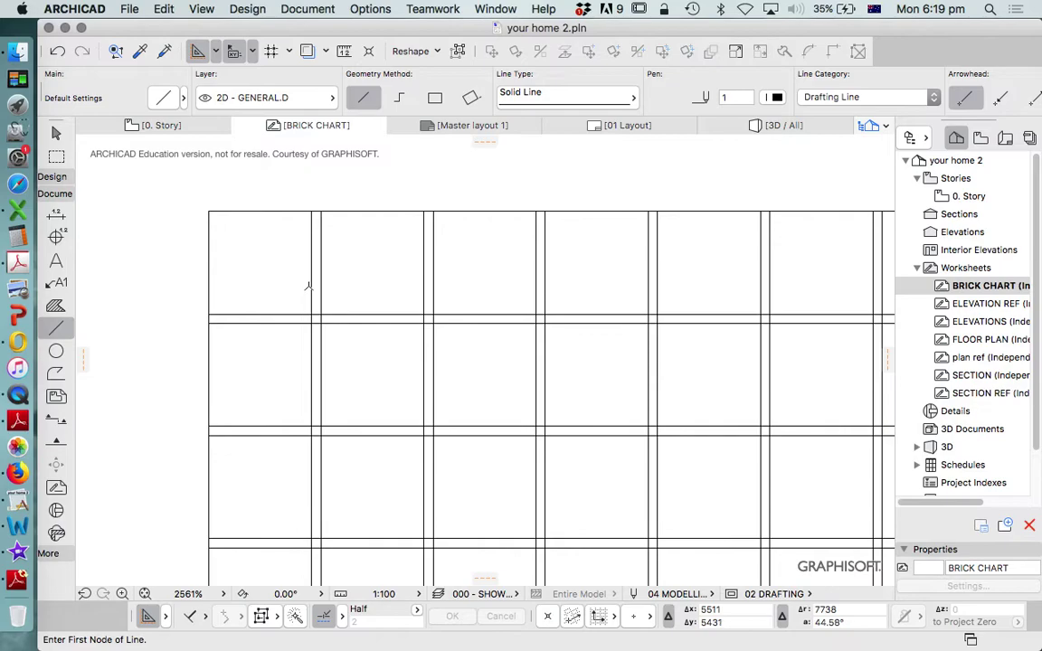
scroll(309, 286, down, 5)
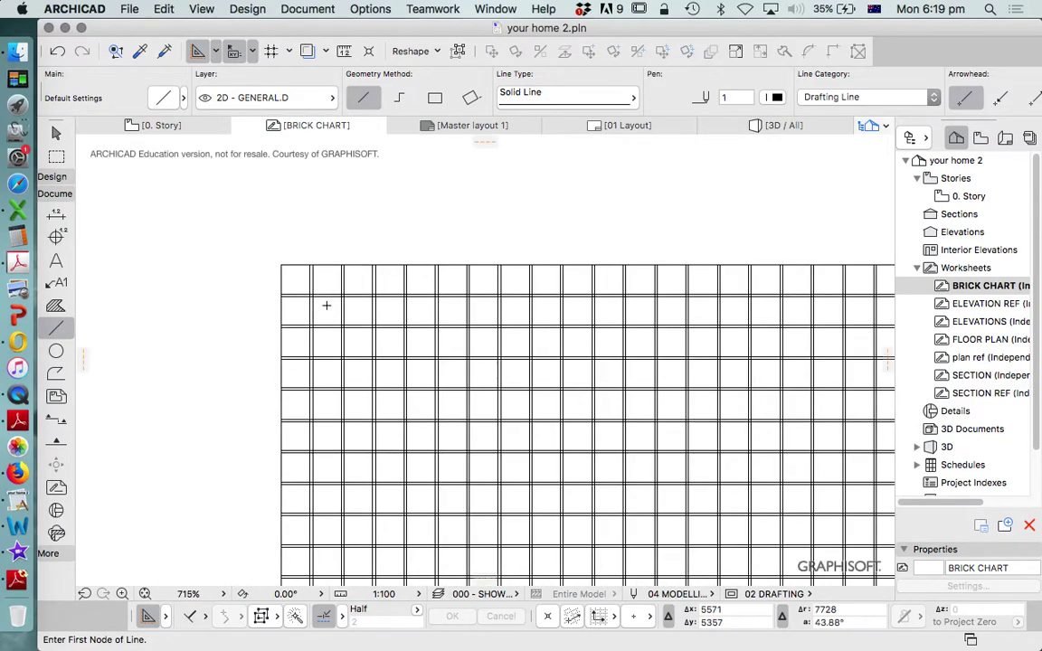
scroll(380, 303, down, 2)
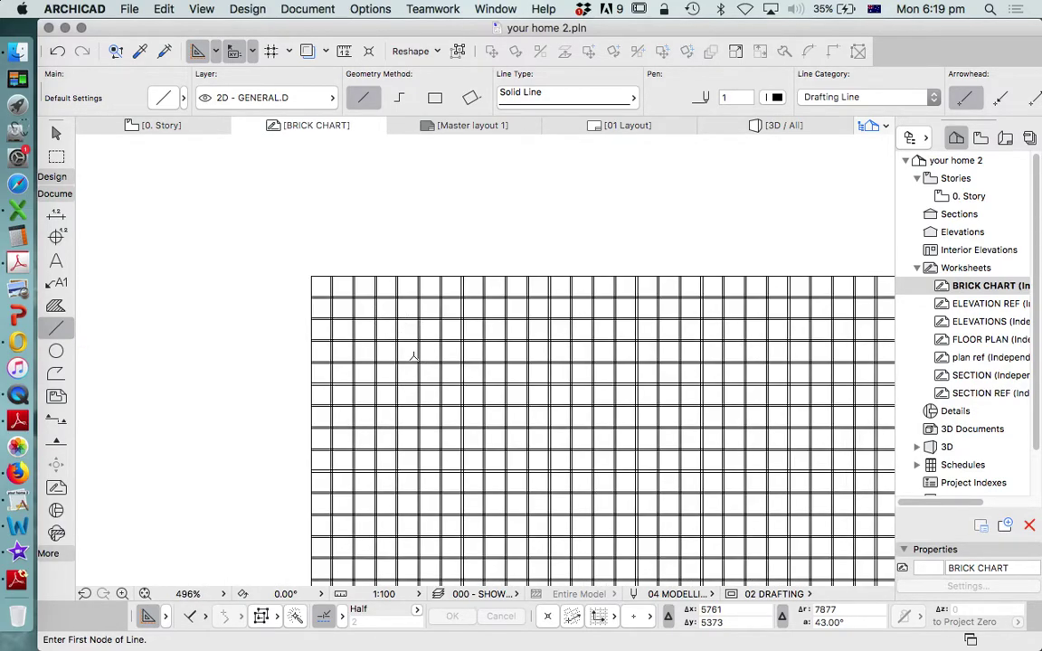
scroll(365, 301, down, 7)
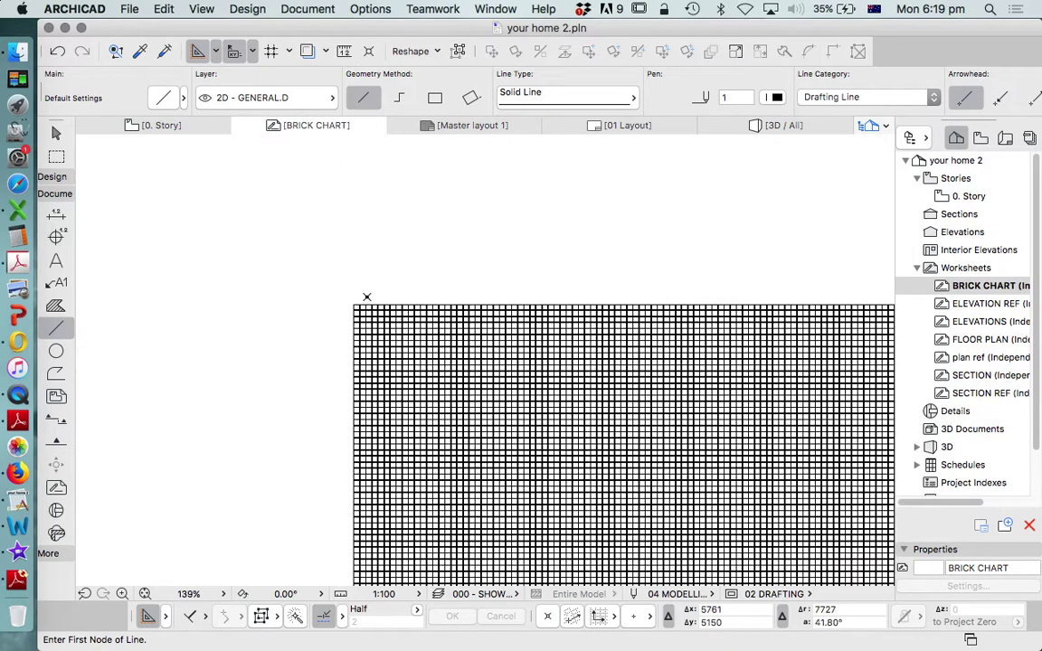
scroll(371, 362, down, 3)
scroll(443, 259, down, 4)
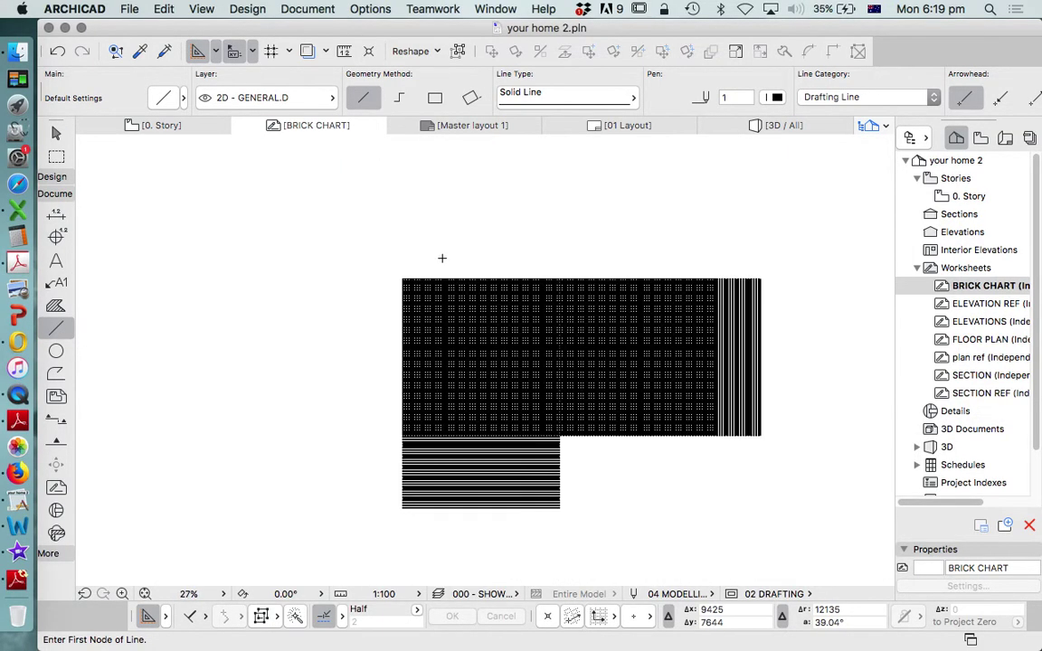
key(w)
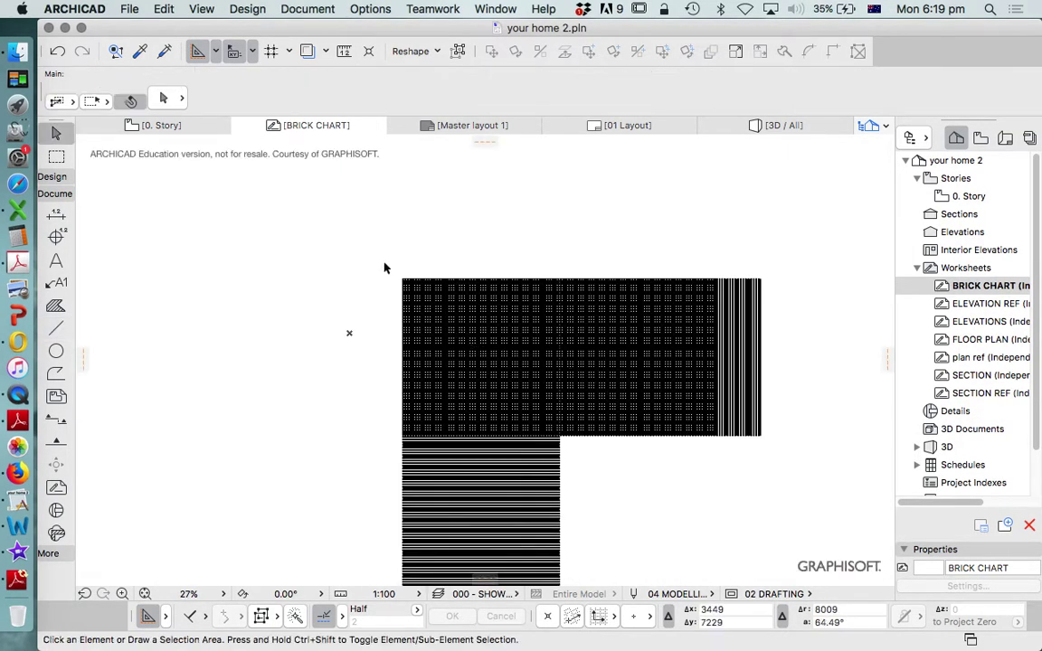
Select and delete the existing L-shaped brick chart.
click(365, 243)
scroll(365, 240, down, 3)
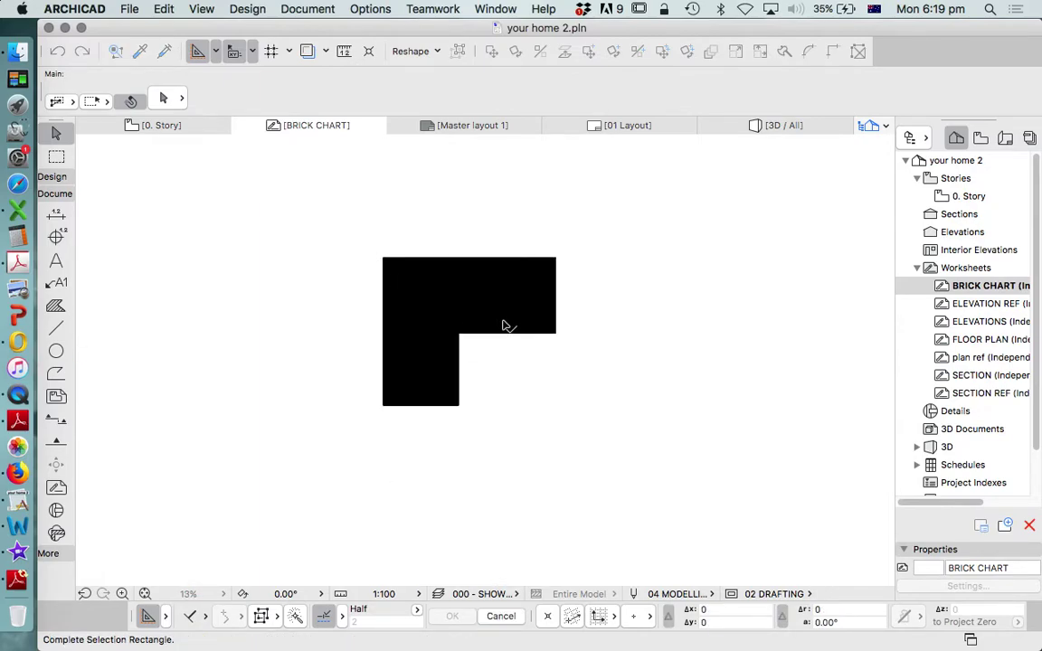
click(612, 440)
key(Delete)
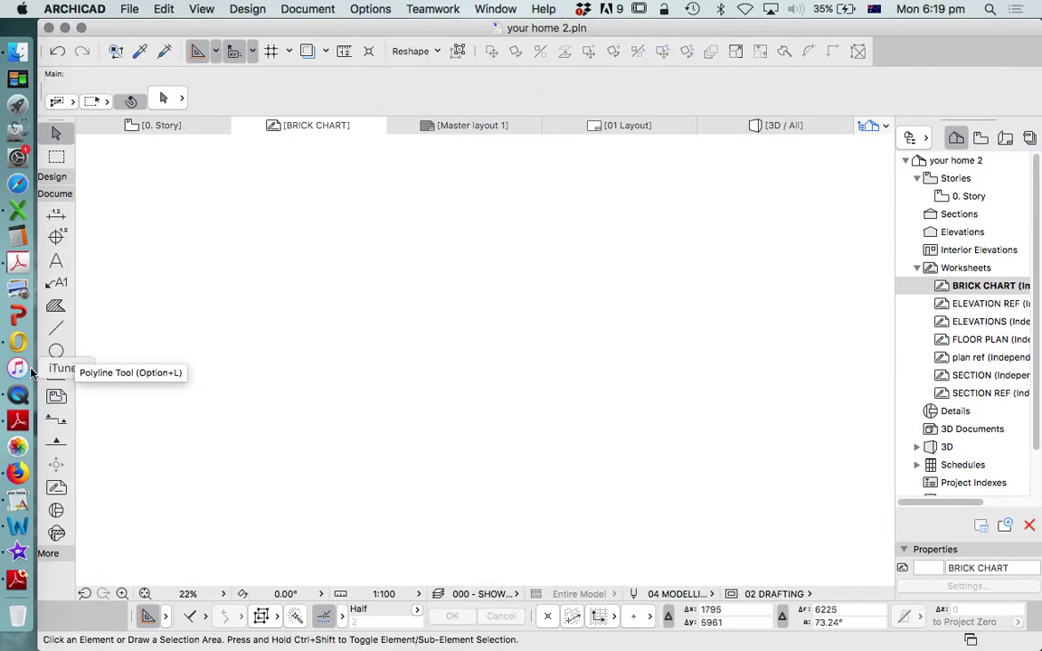
Draw a new vertical line and move it up and to the left.
click(56, 329)
click(391, 271)
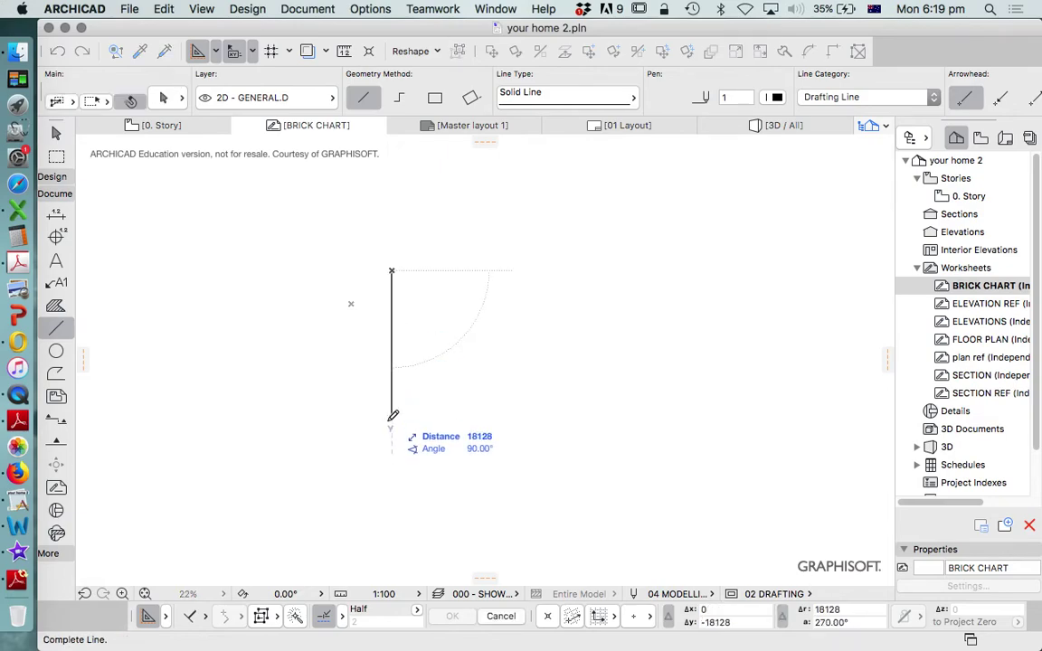
click(392, 421)
shift+click(393, 275)
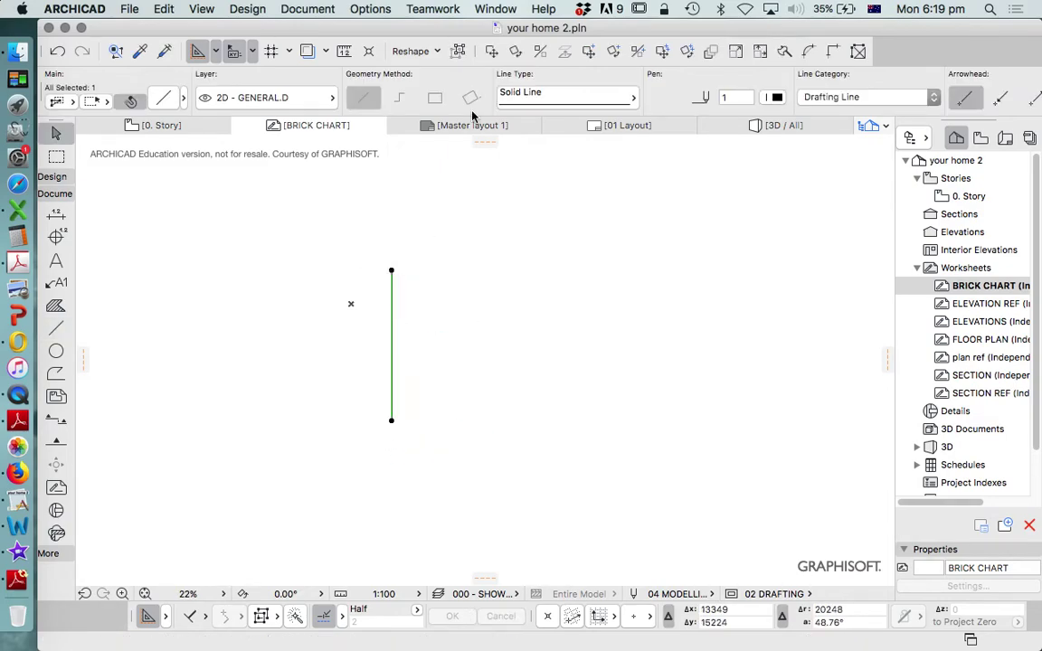
click(488, 60)
click(392, 421)
click(353, 306)
scroll(394, 319, up, 2)
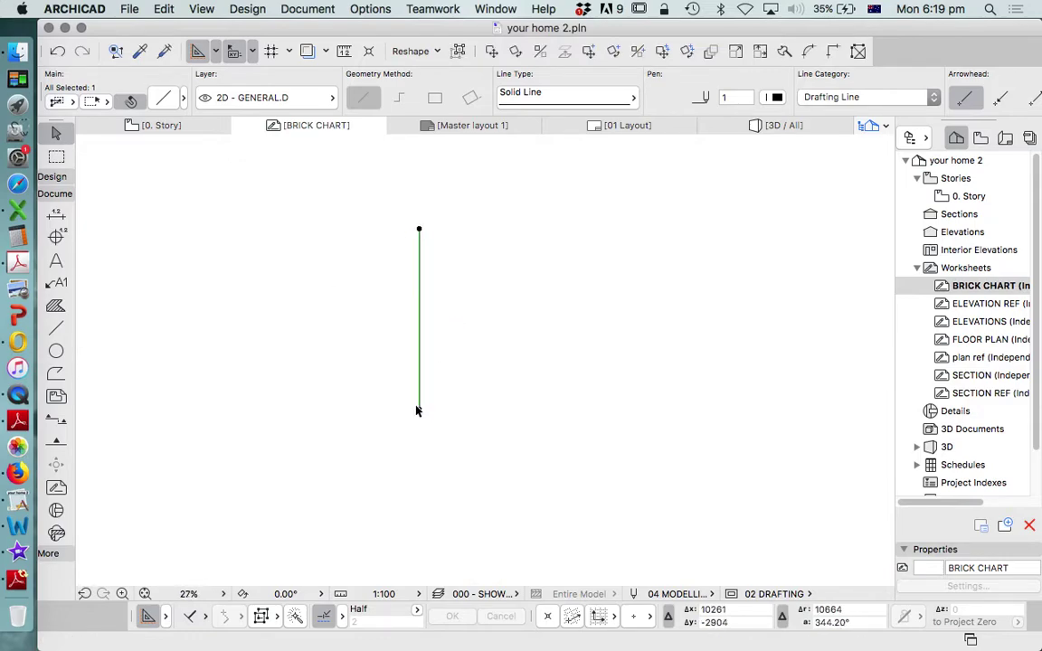
key(Escape)
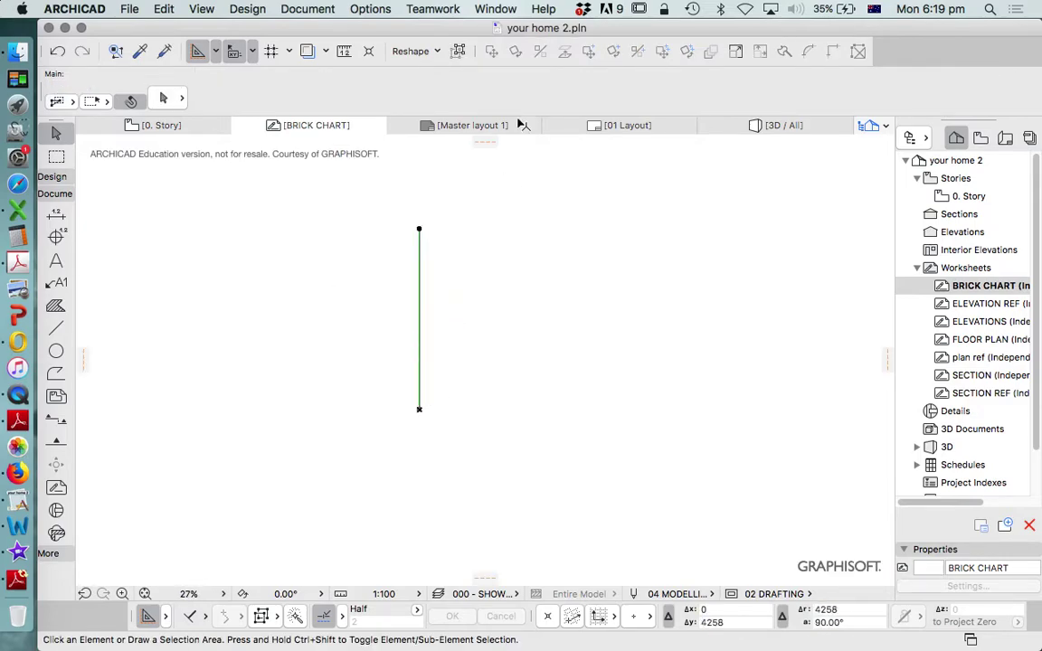
Drag a copy of the line 110 units to the side.
key(super+d)
click(477, 268)
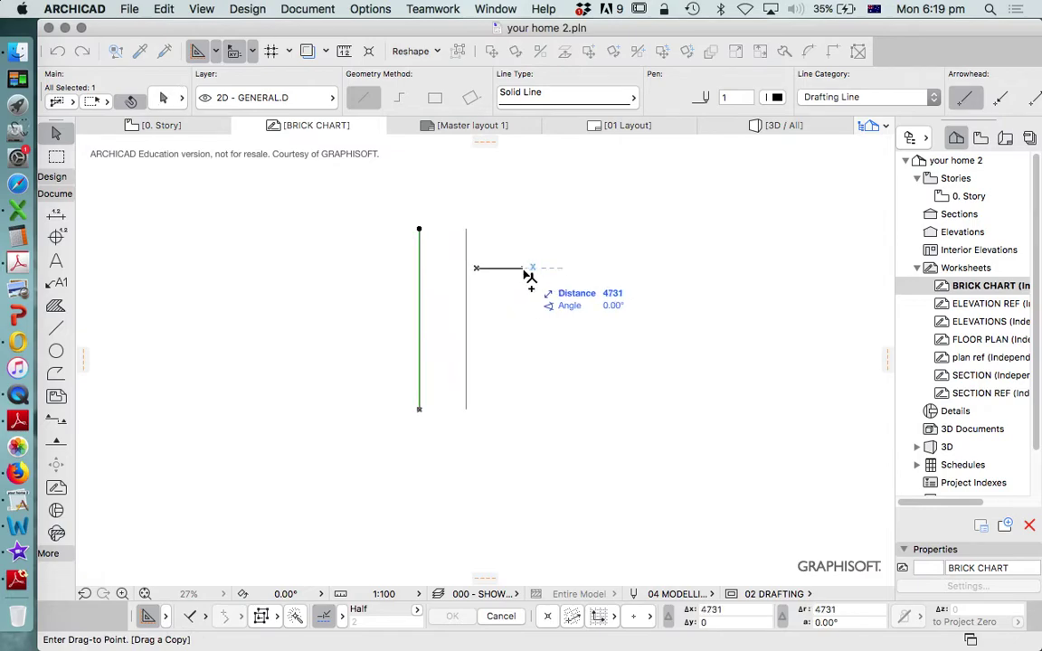
key(Tab)
text(110)
key(Return)
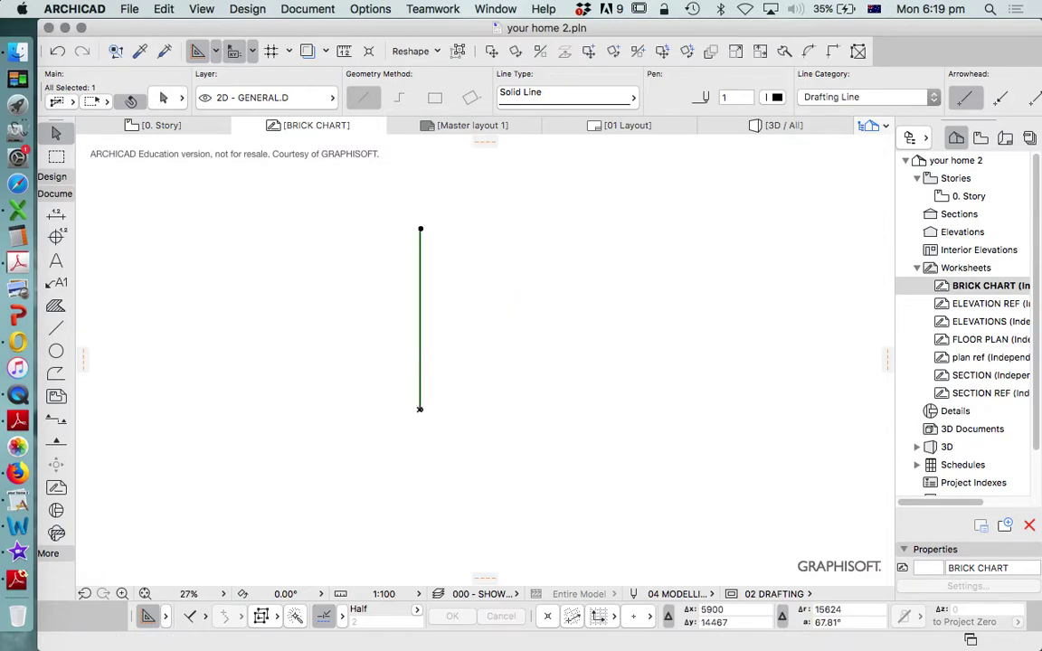
scroll(408, 462, up, 2)
Abandon a second copy and box-select the two parallel lines.
key(super+d)
click(506, 289)
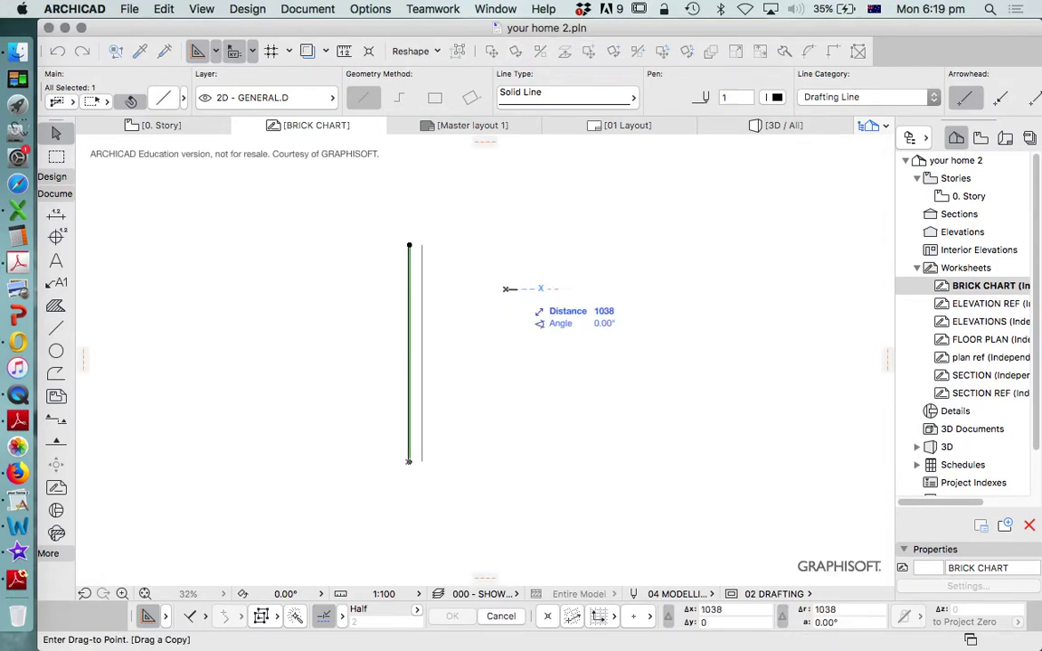
key(Escape)
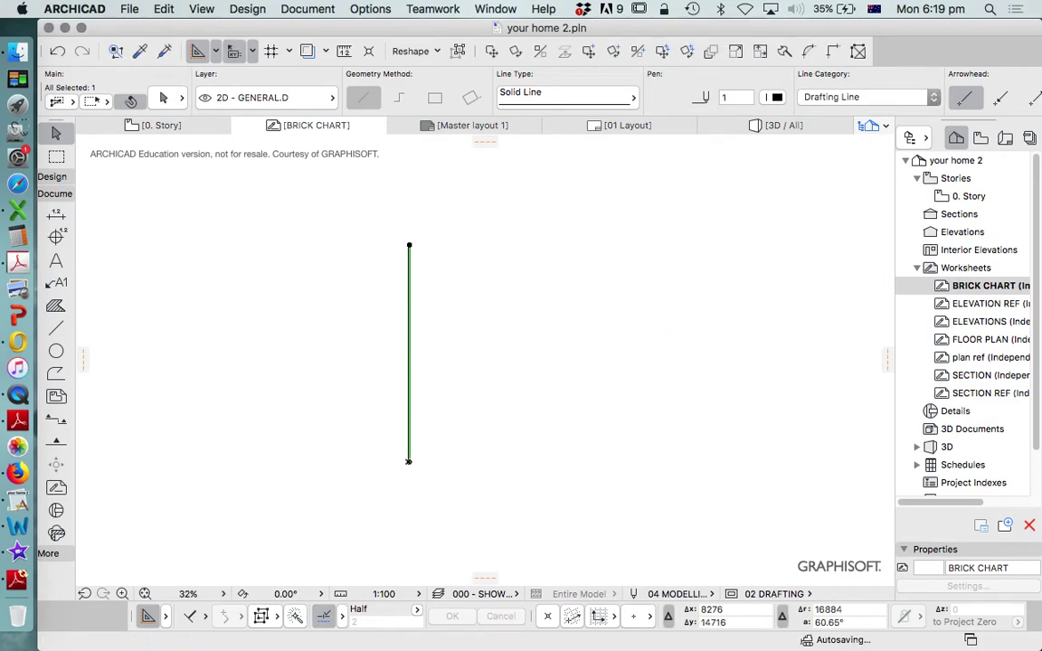
key(Escape)
scroll(400, 454, up, 5)
scroll(441, 361, up, 3)
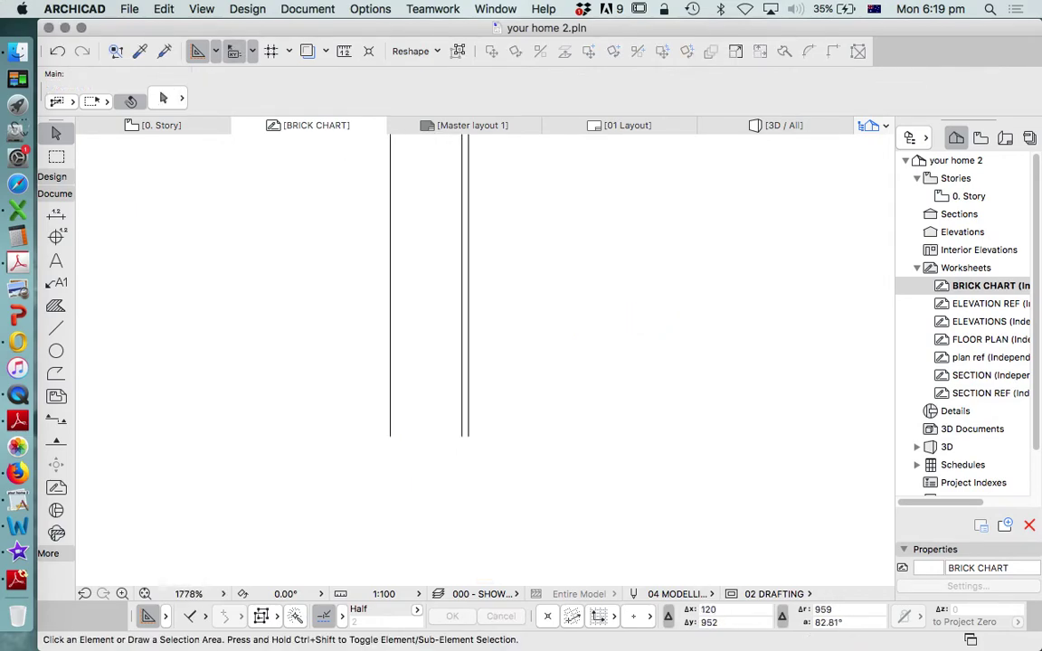
click(440, 361)
click(561, 416)
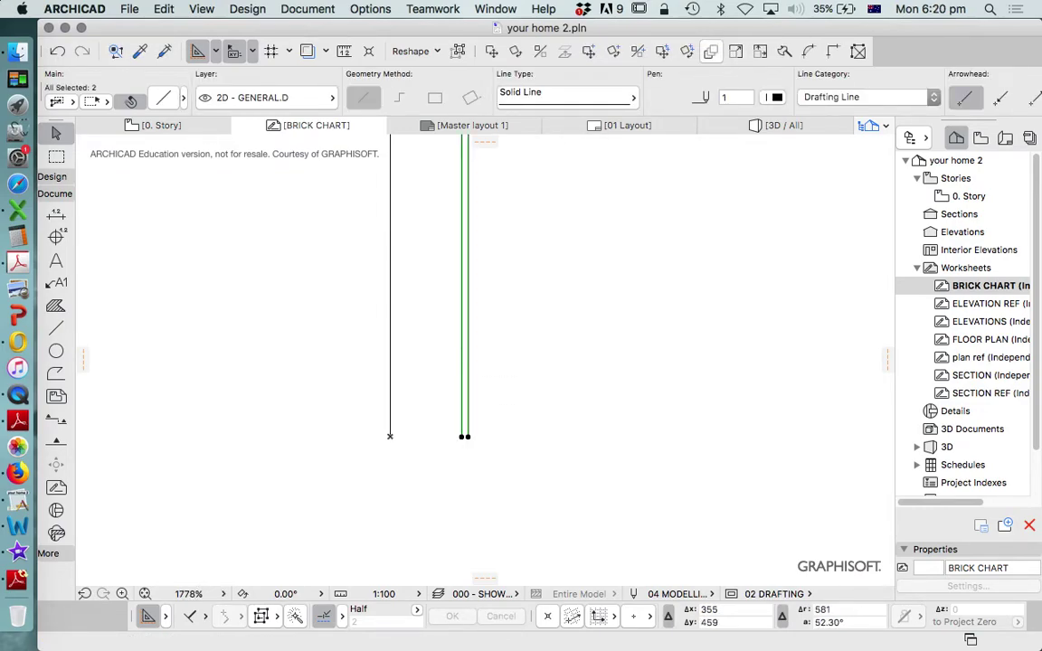
Set Multiply to Spread with spacing 120 and Pick Path unchecked.
click(164, 8)
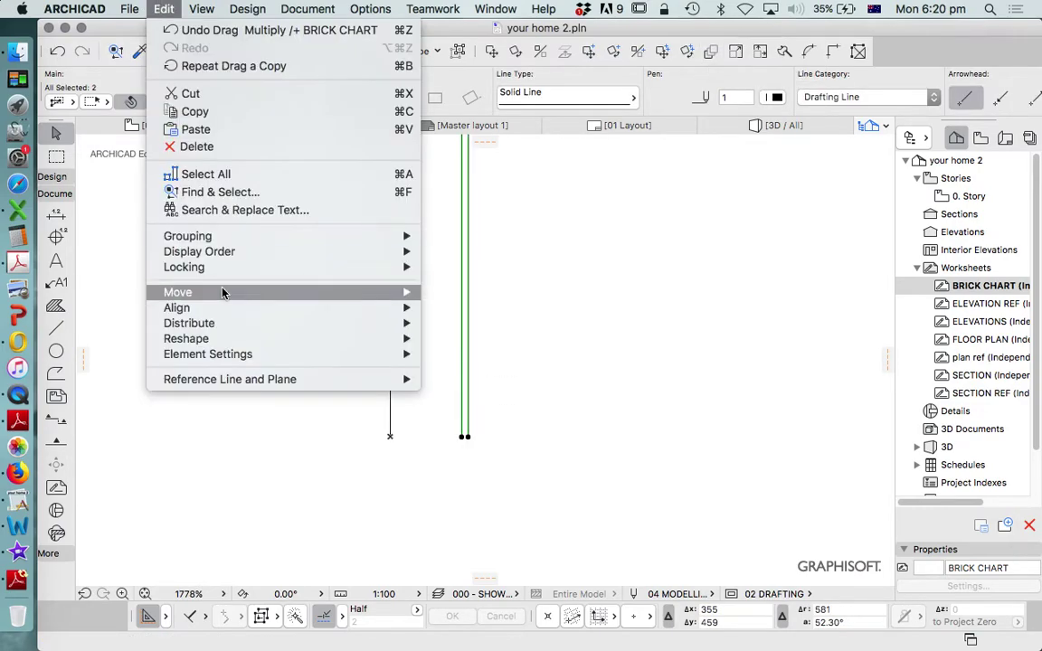
mouse_move(231, 293)
click(480, 474)
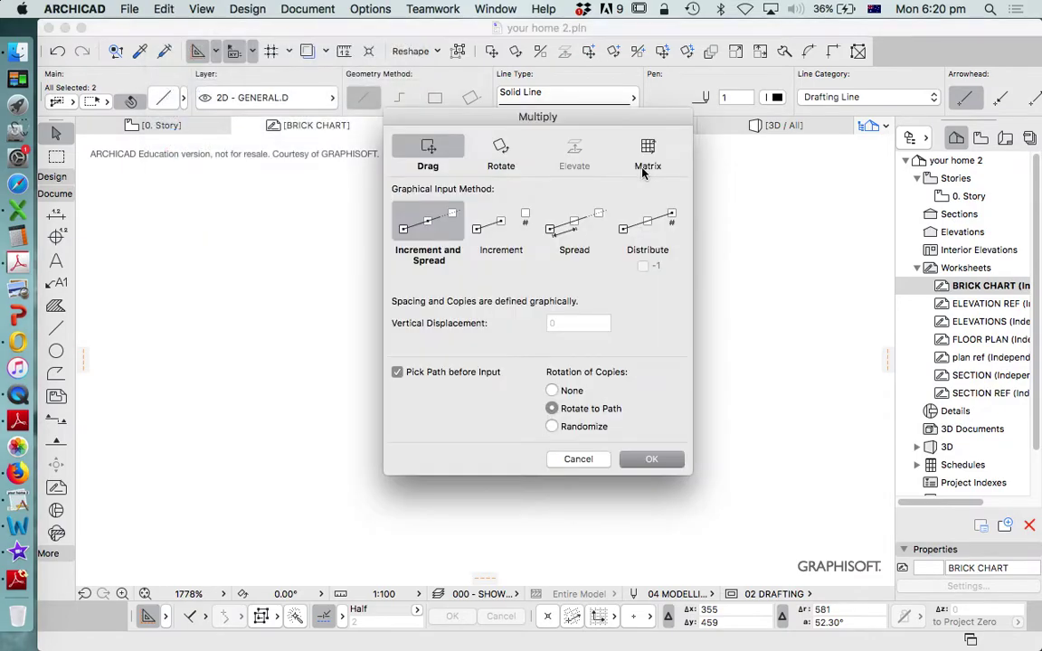
click(442, 372)
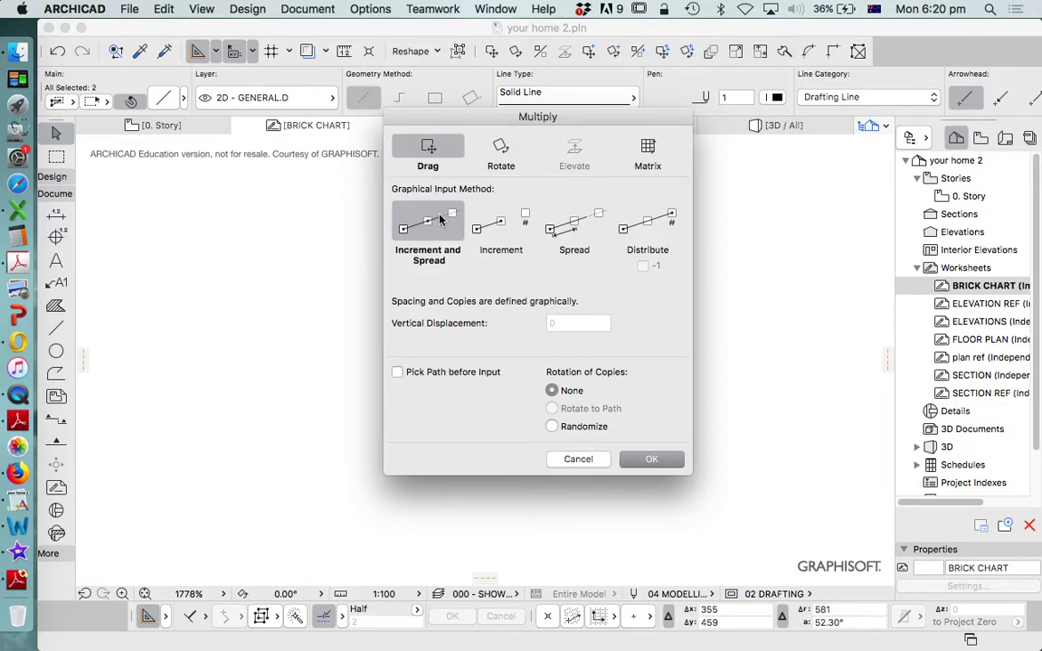
click(563, 227)
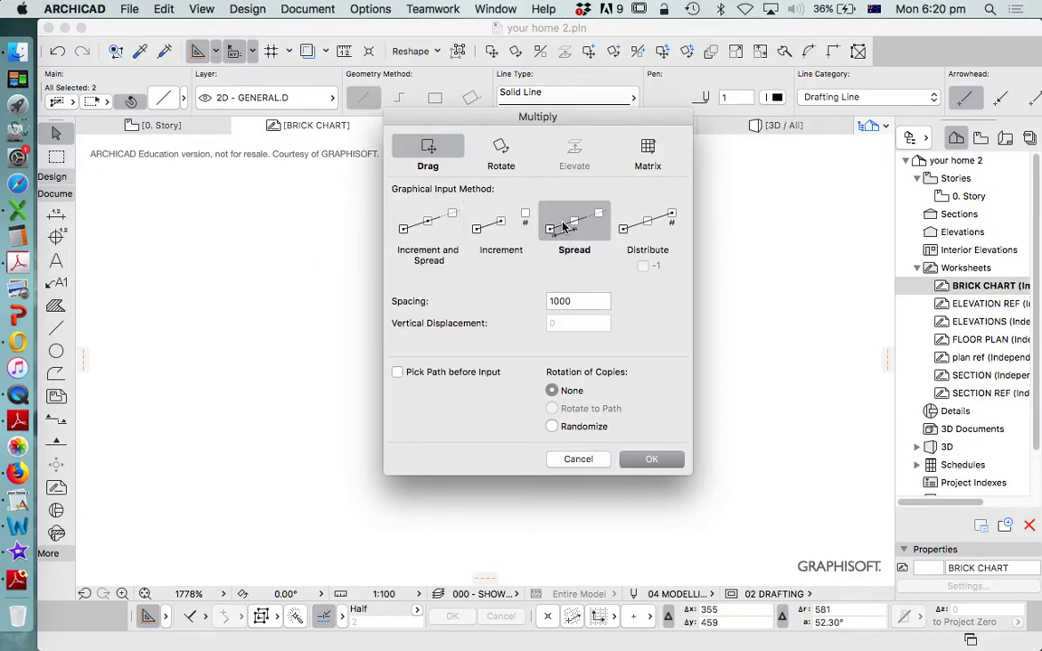
drag(589, 304, 544, 300)
text(12)
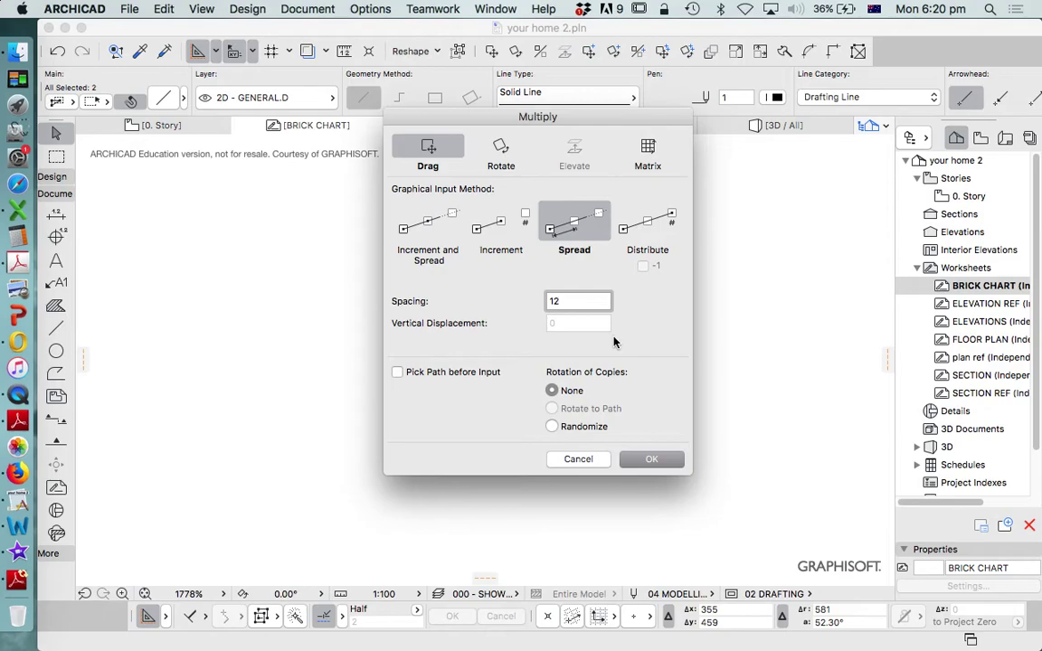
text(0)
click(650, 462)
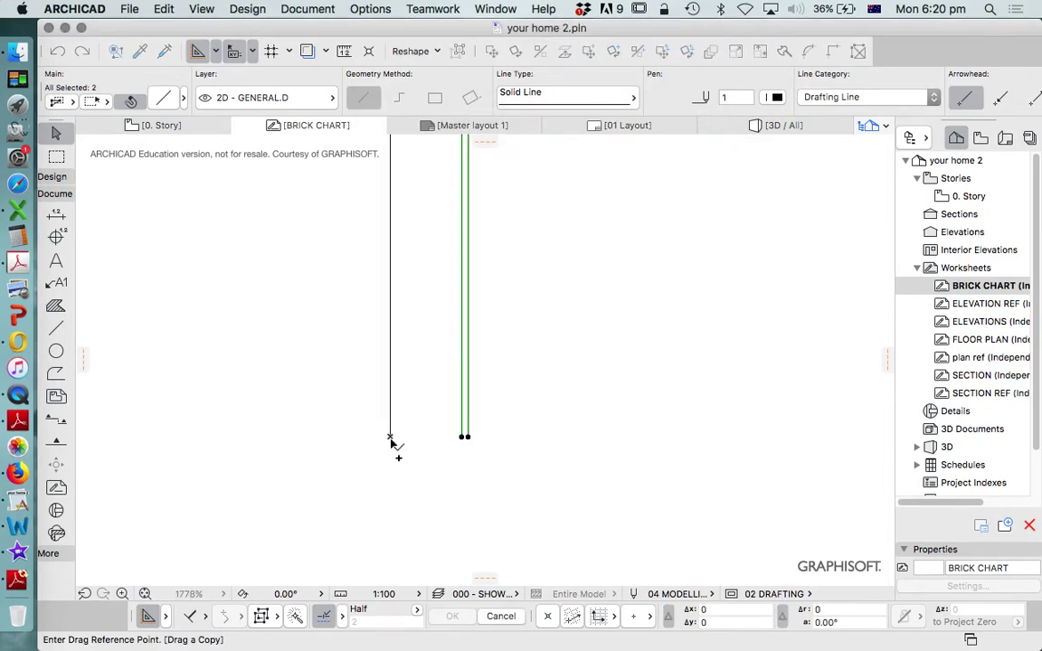
Spread copies of the line pair from its lower end along a long horizontal band.
click(464, 438)
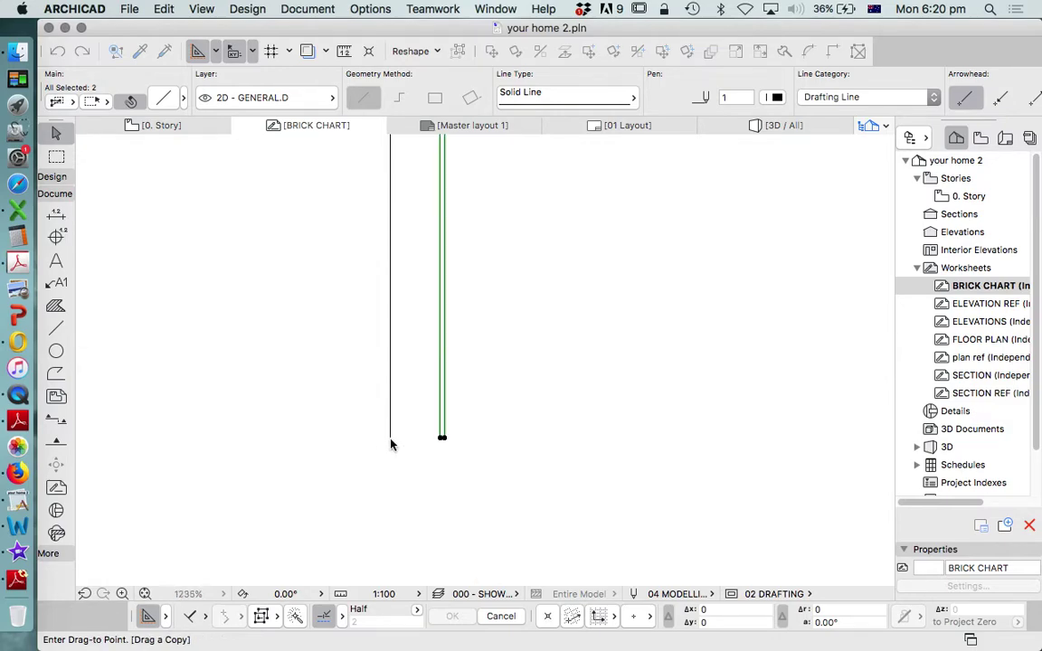
scroll(572, 443, down, 10)
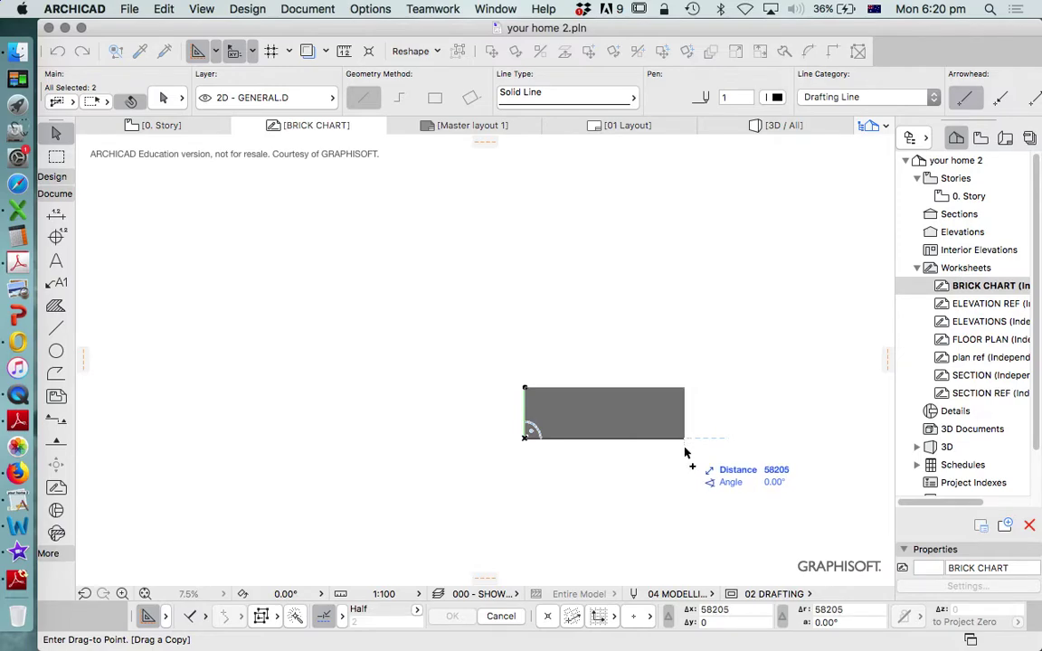
click(685, 453)
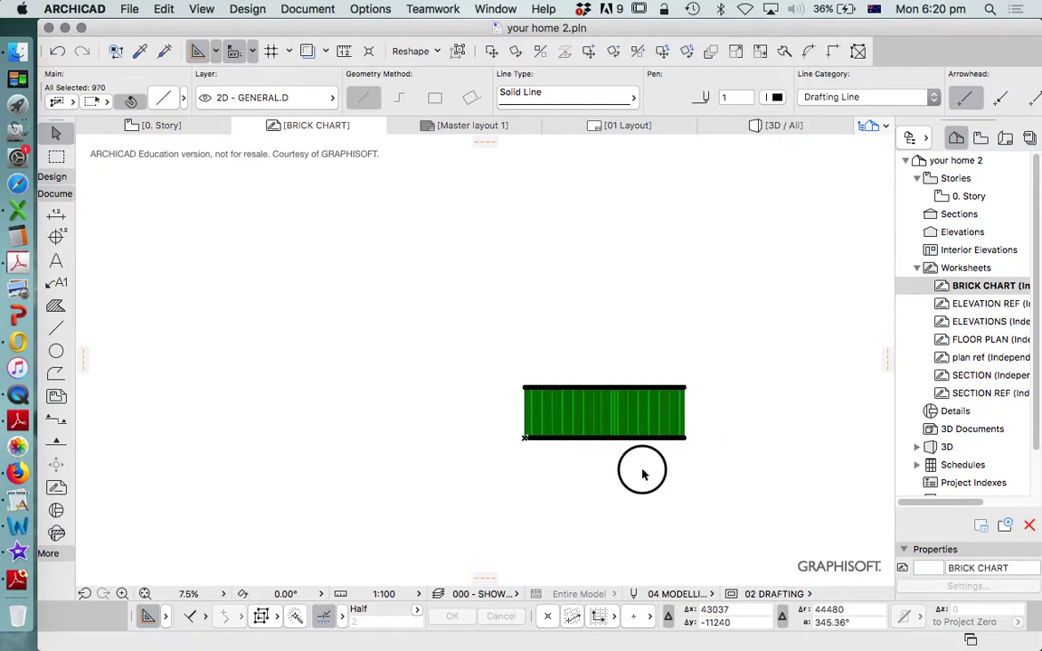
scroll(595, 425, up, 10)
scroll(571, 384, down, 4)
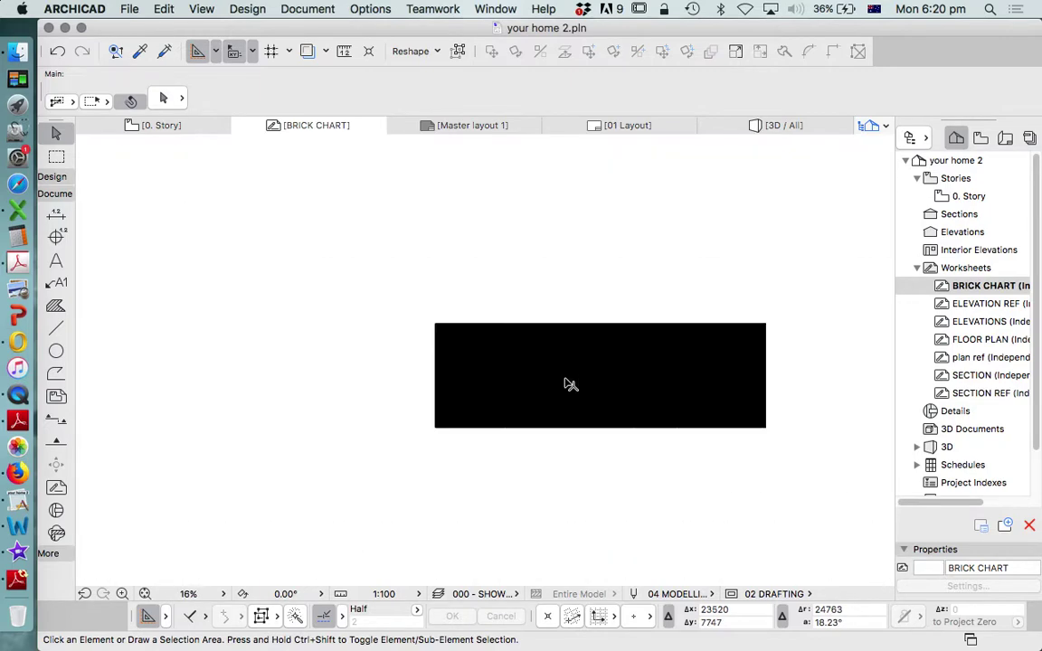
scroll(378, 297, down, 3)
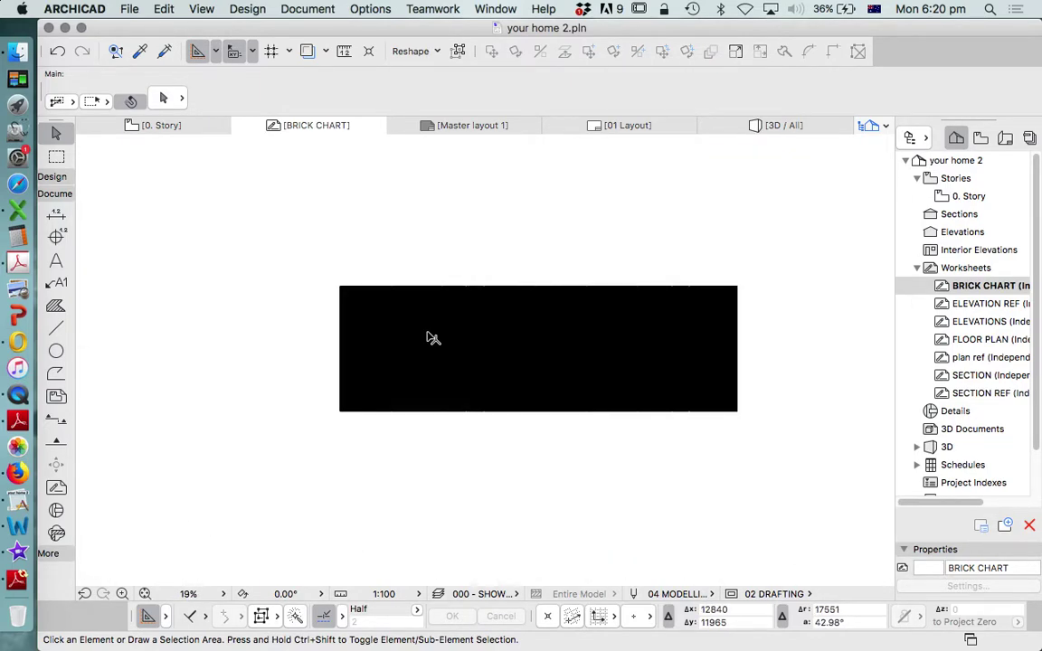
Open FLOOR PLAN and show BRICK CHART behind it as a tinted trace reference.
double_click(966, 340)
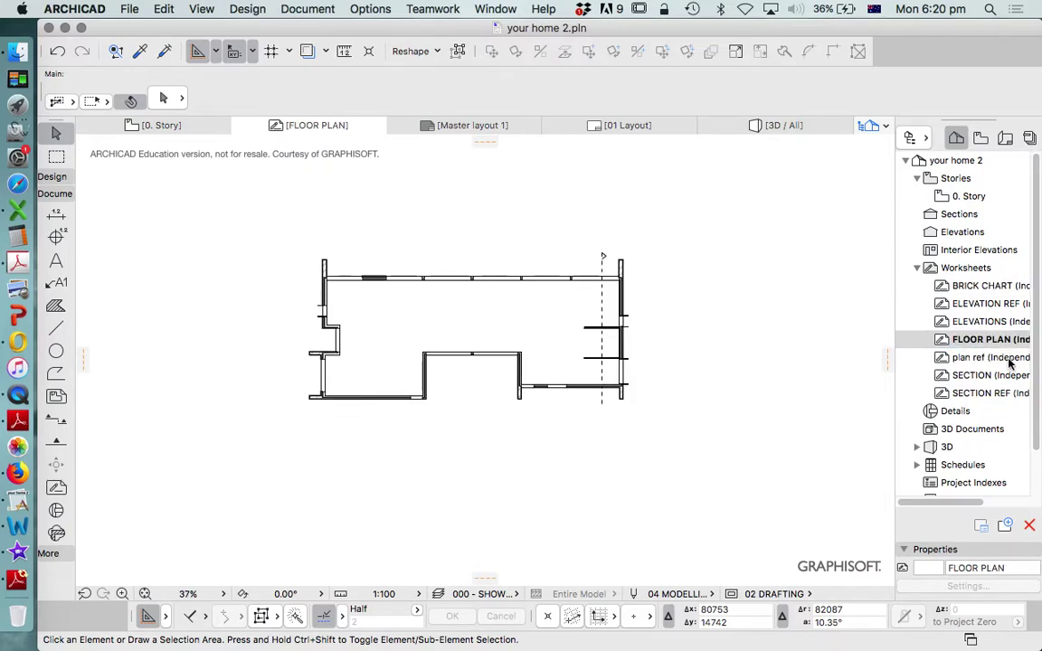
right_click(979, 294)
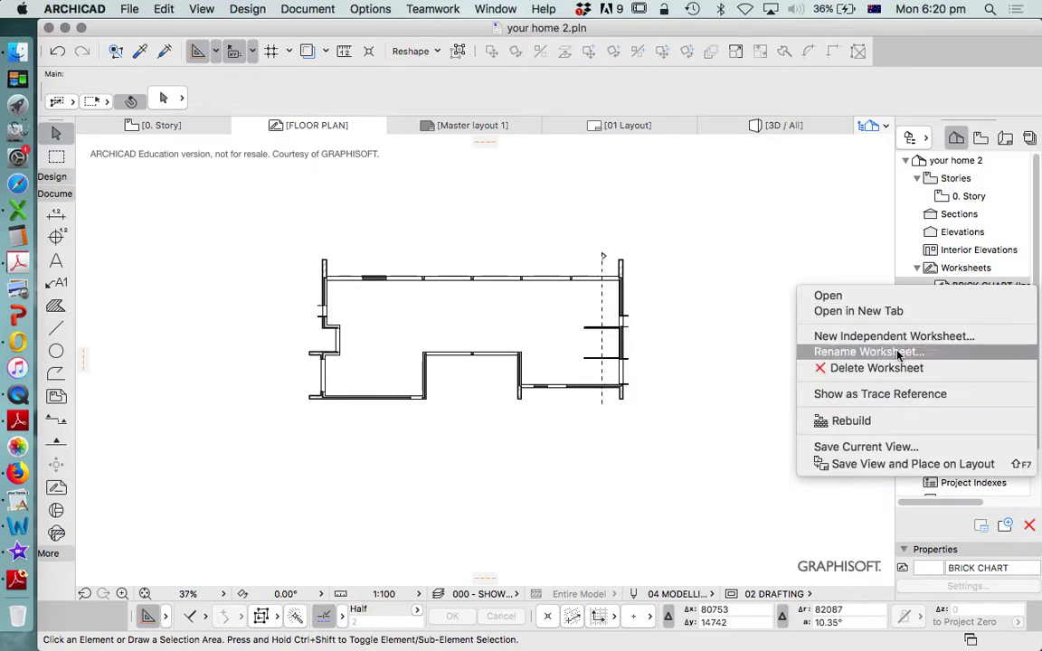
click(882, 395)
scroll(559, 407, down, 3)
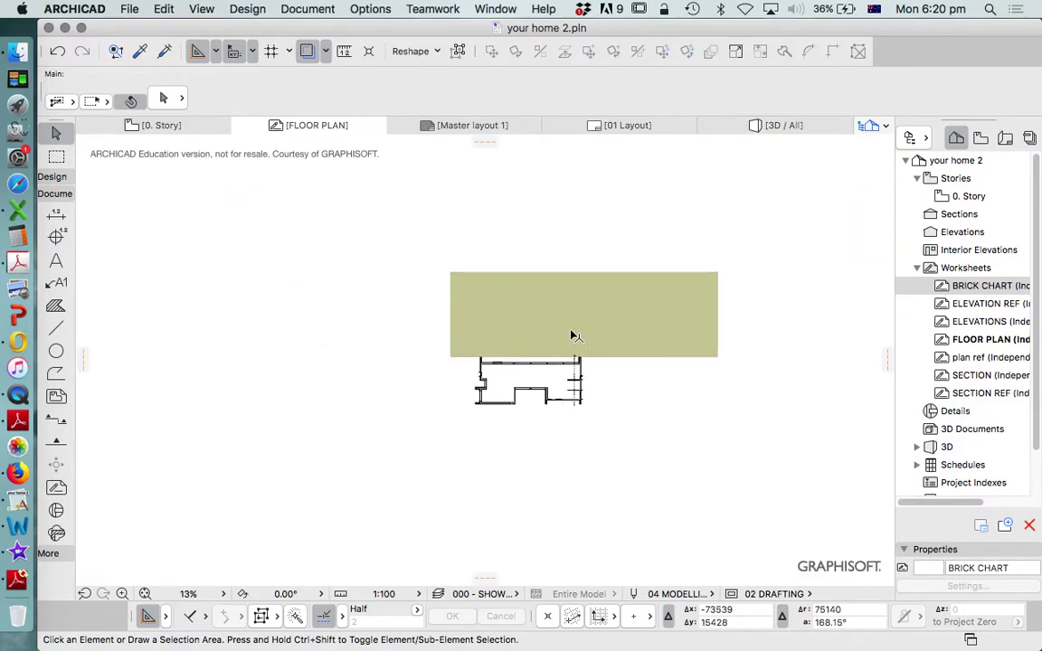
scroll(481, 293, up, 1)
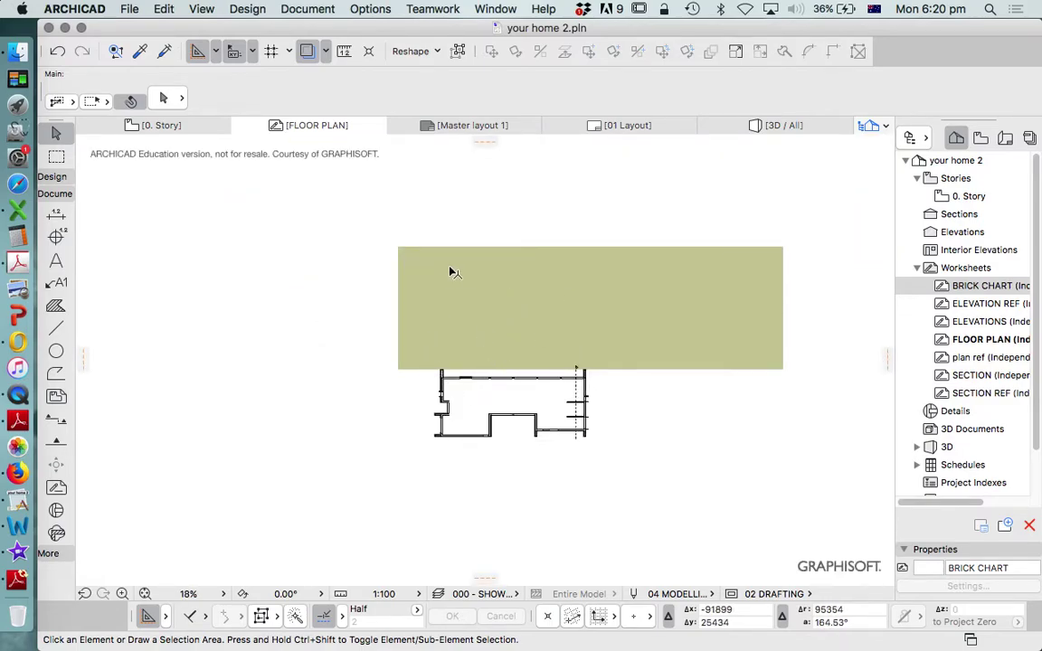
scroll(507, 360, up, 5)
scroll(551, 307, down, 4)
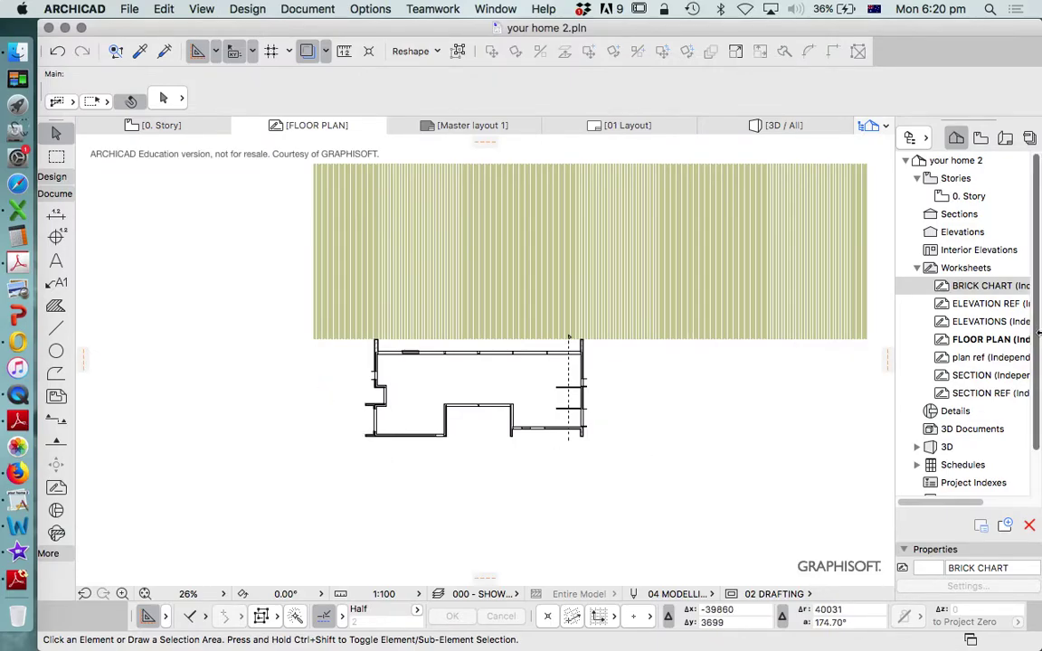
Return to BRICK CHART and box-select all the brick lines.
double_click(970, 288)
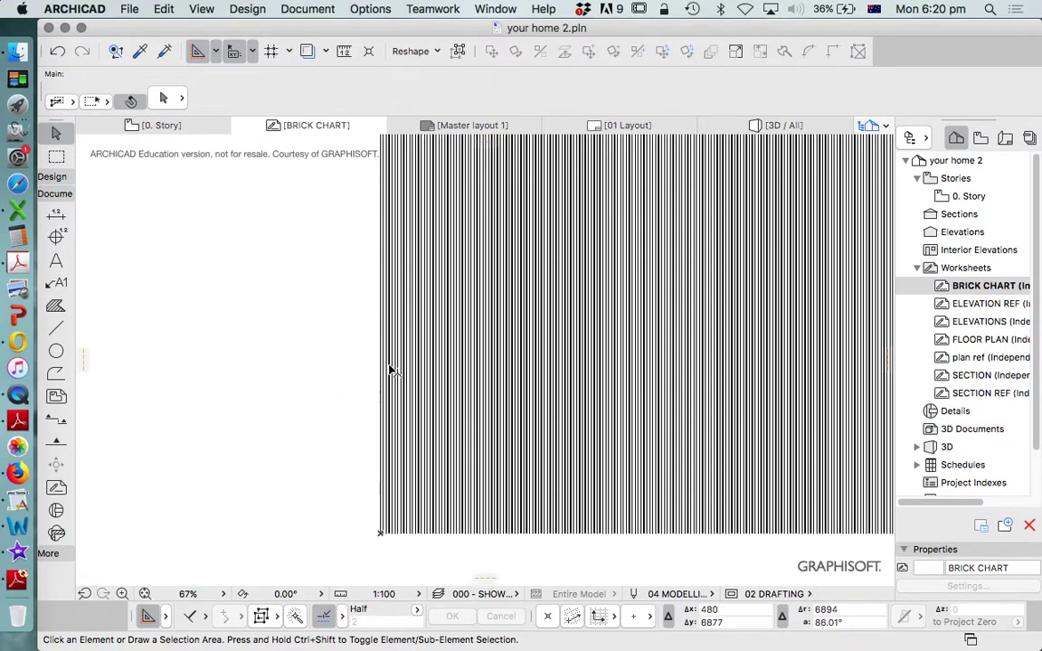
scroll(391, 371, down, 5)
click(328, 239)
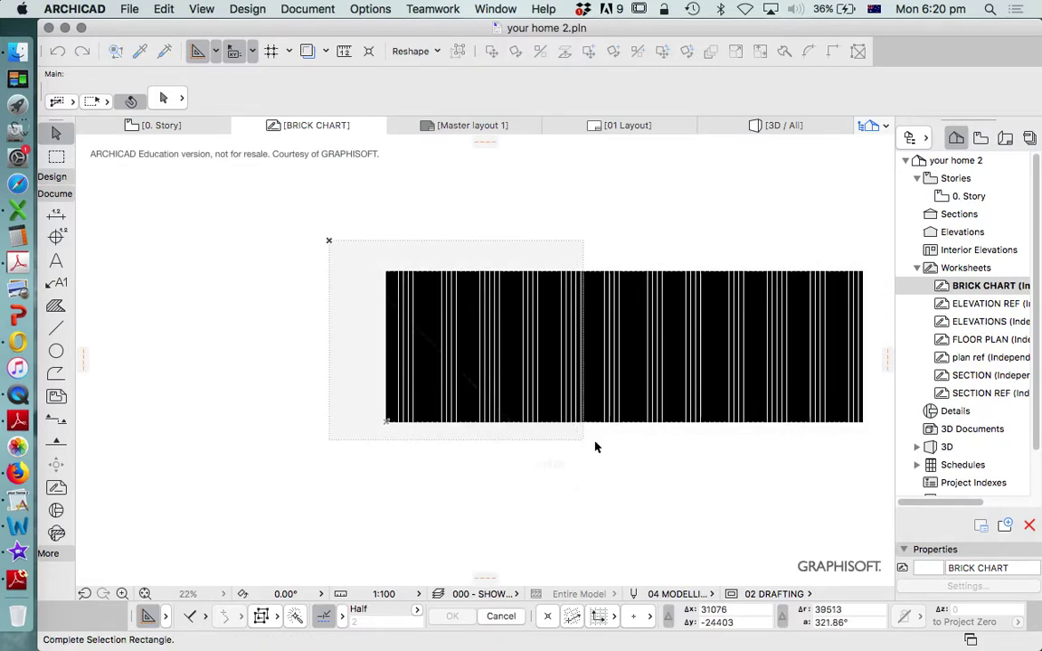
click(873, 439)
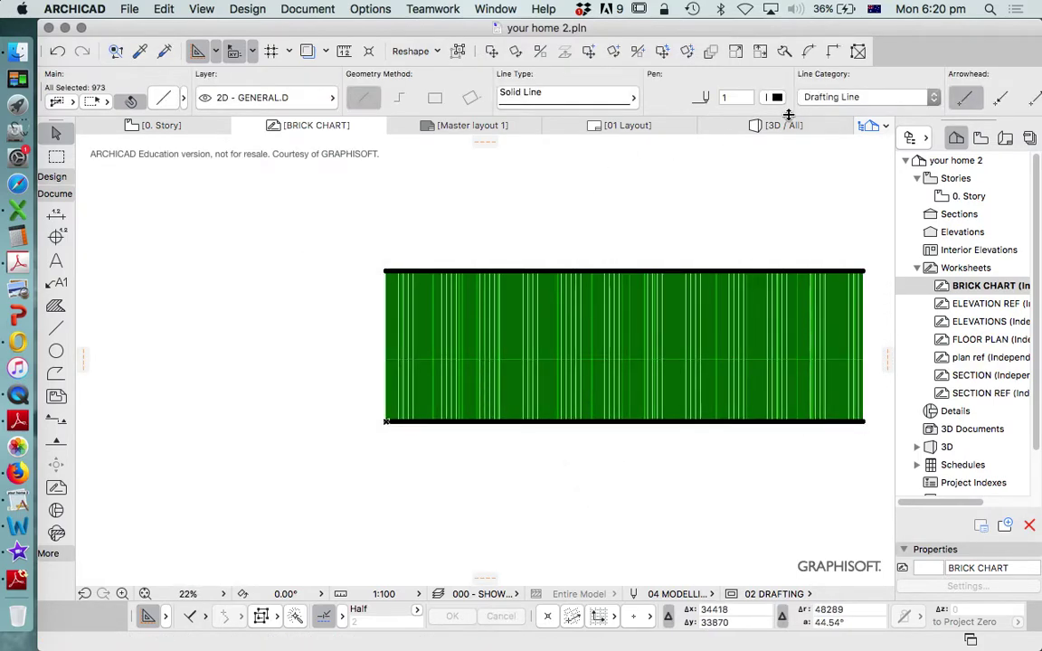
Mirror a copy of the lines across a 45° axis from the band's lower-left corner.
click(638, 51)
scroll(381, 431, up, 5)
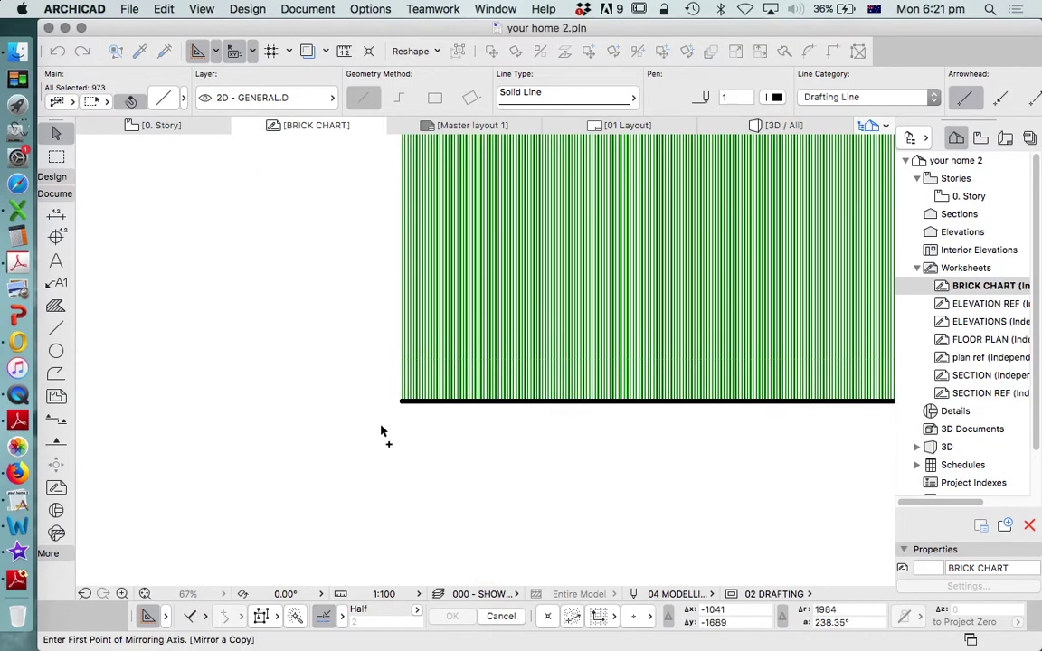
scroll(381, 431, up, 10)
click(441, 339)
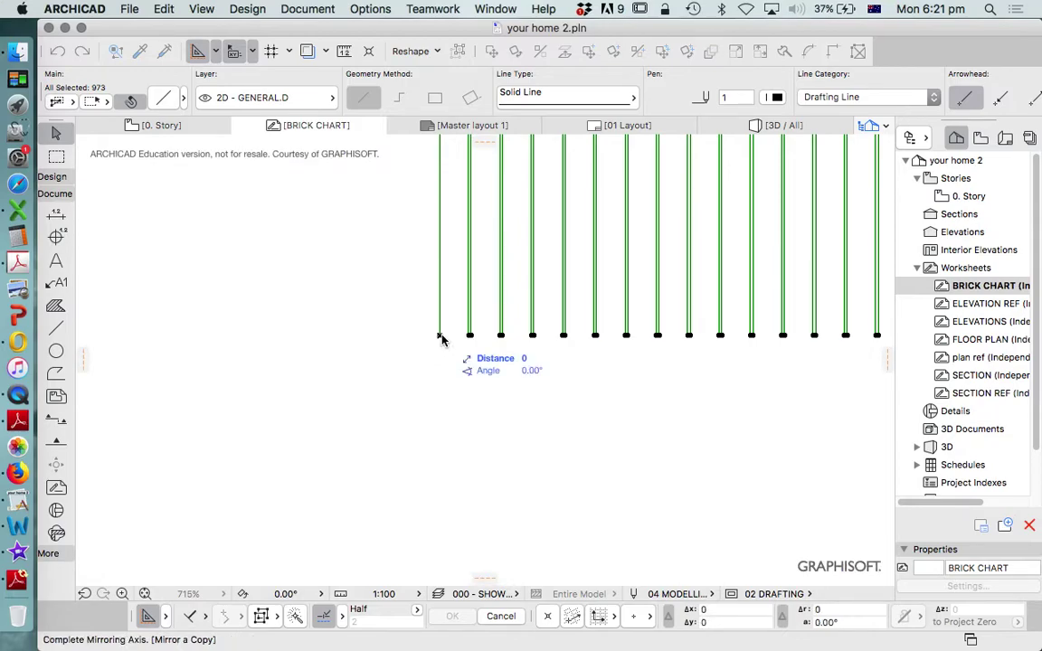
click(527, 264)
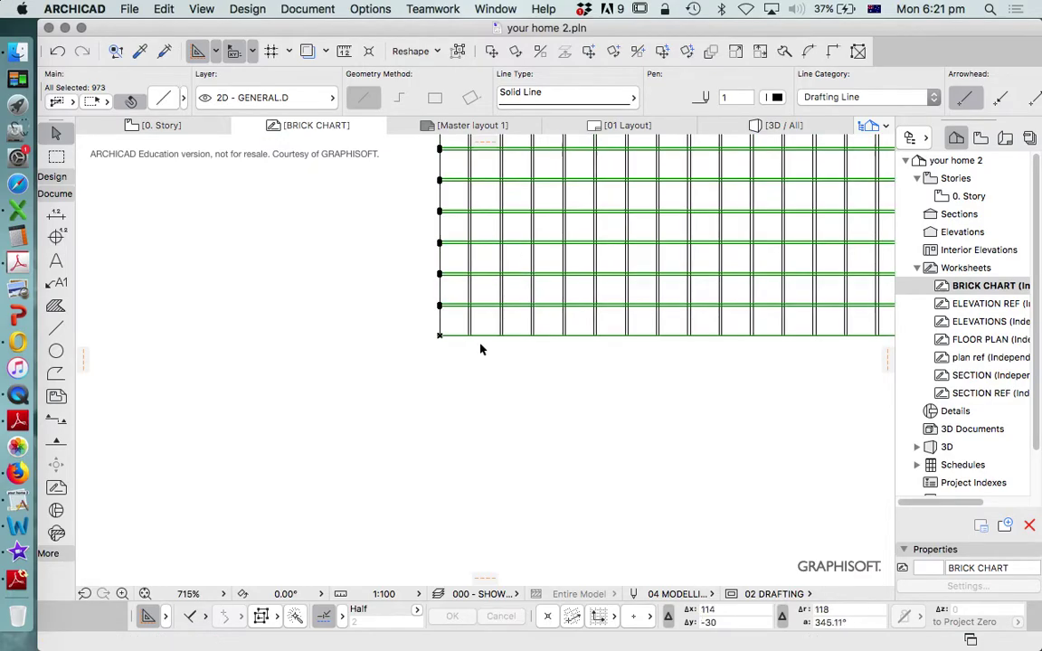
scroll(438, 364, down, 9)
scroll(437, 365, up, 7)
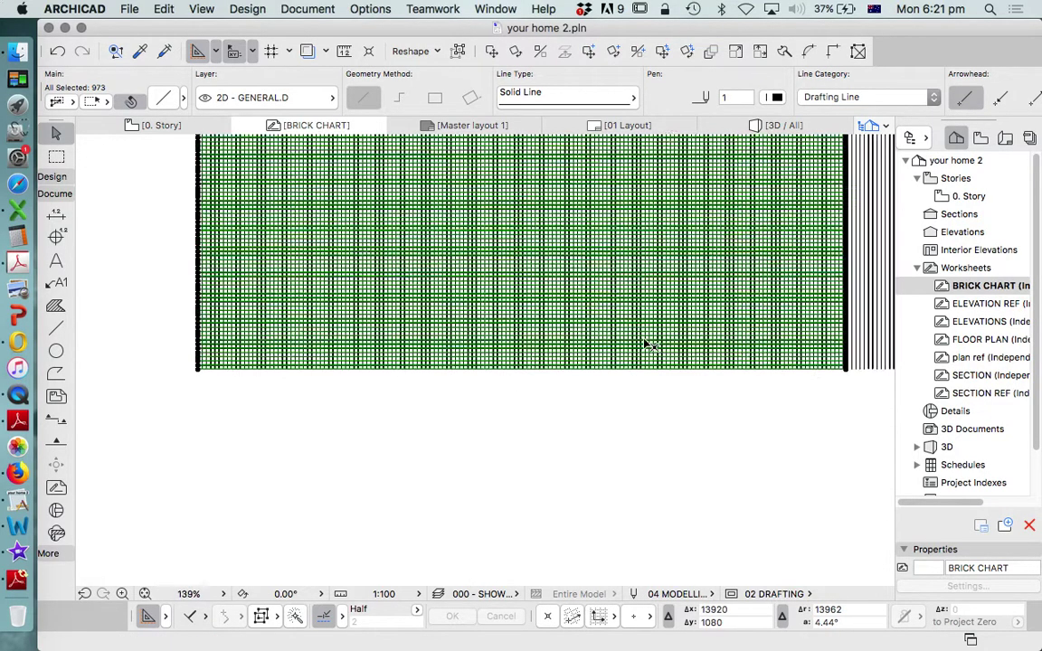
scroll(486, 303, up, 3)
scroll(588, 329, down, 8)
scroll(552, 331, down, 3)
click(445, 425)
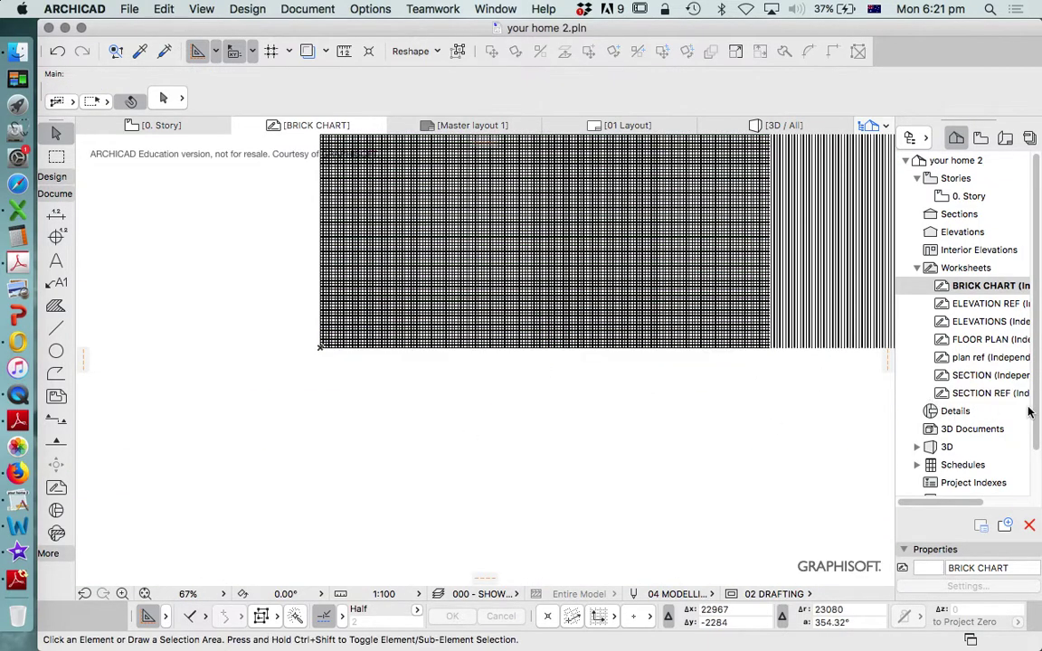
On FLOOR PLAN, start Drag Reference and pick the grid corner as the start point.
double_click(984, 340)
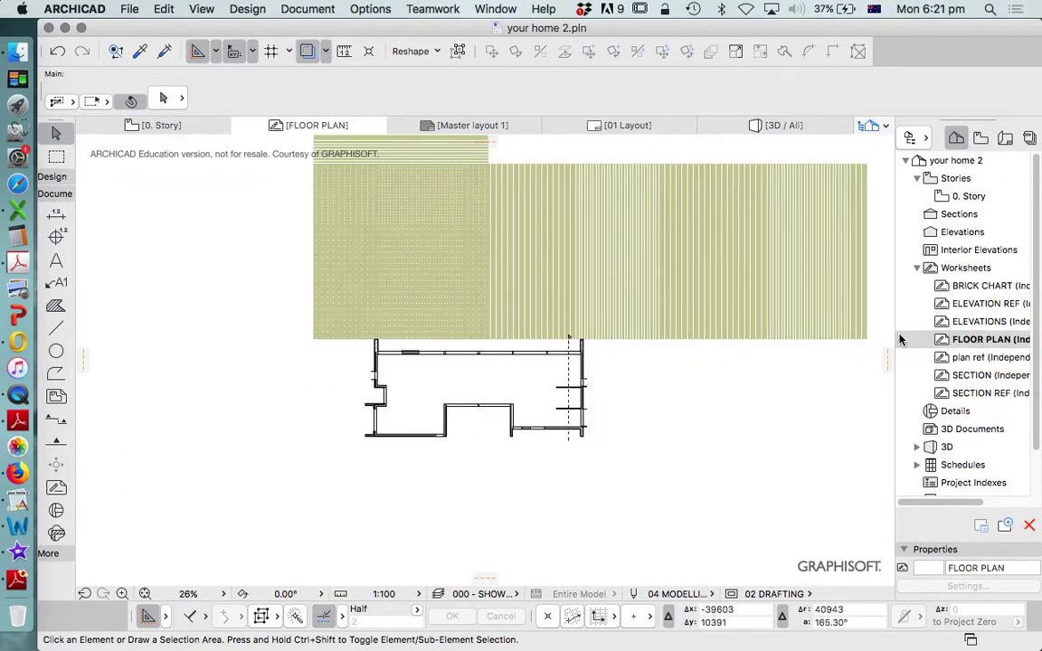
scroll(407, 329, down, 2)
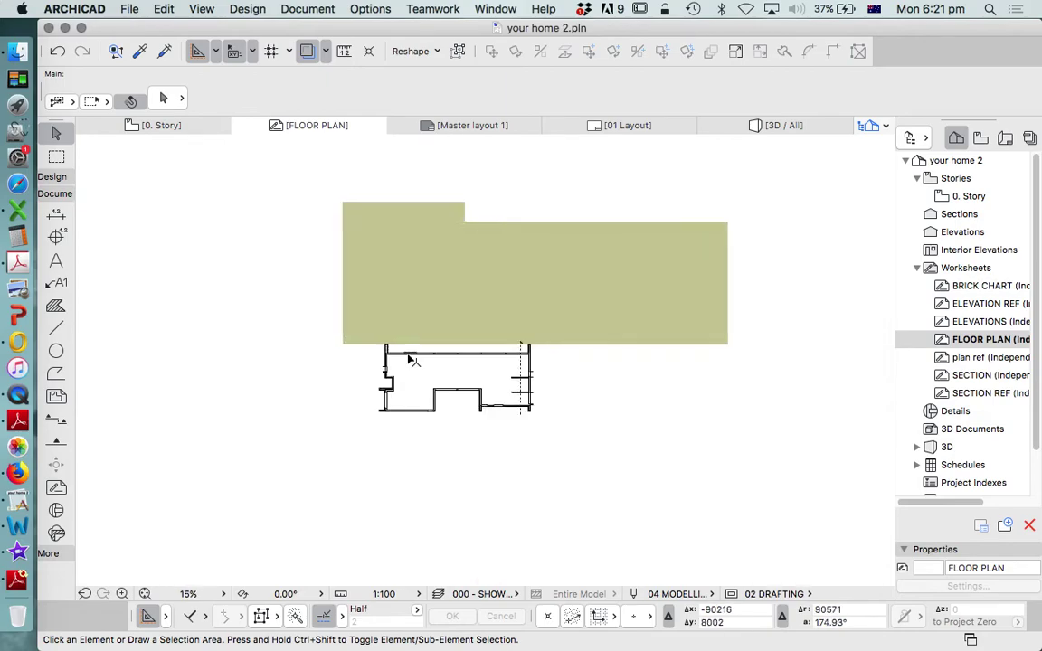
click(326, 52)
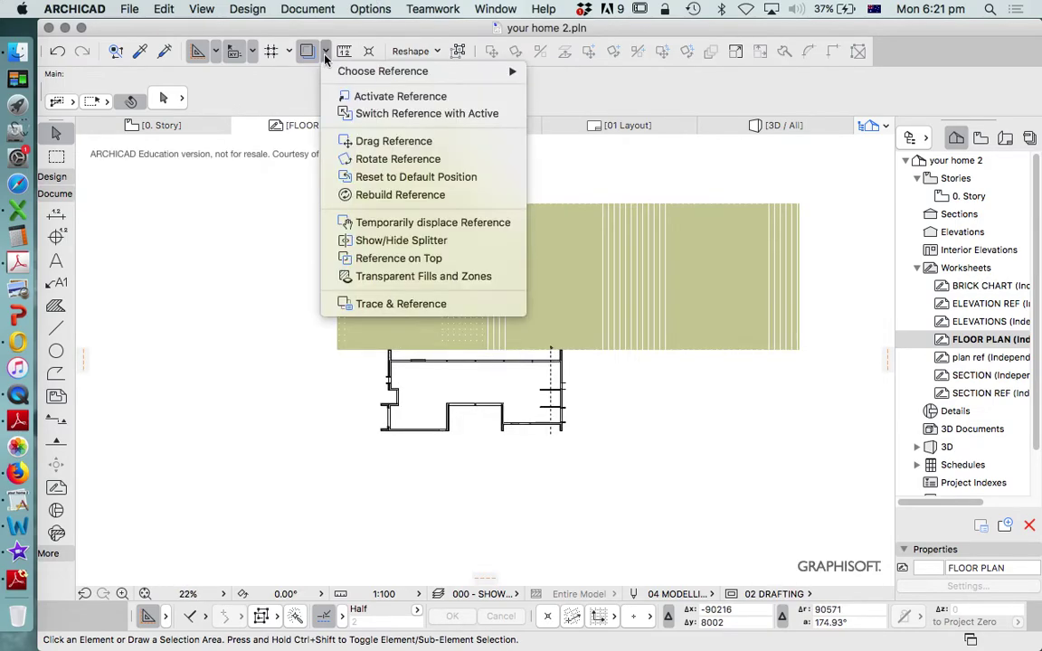
click(391, 143)
scroll(341, 344, up, 10)
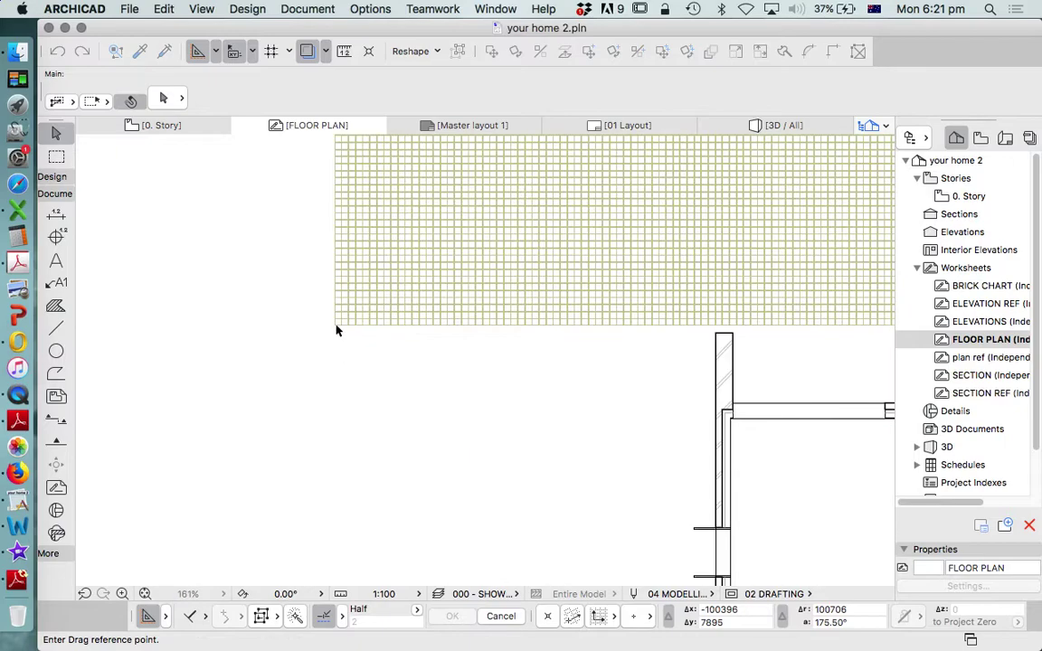
click(323, 327)
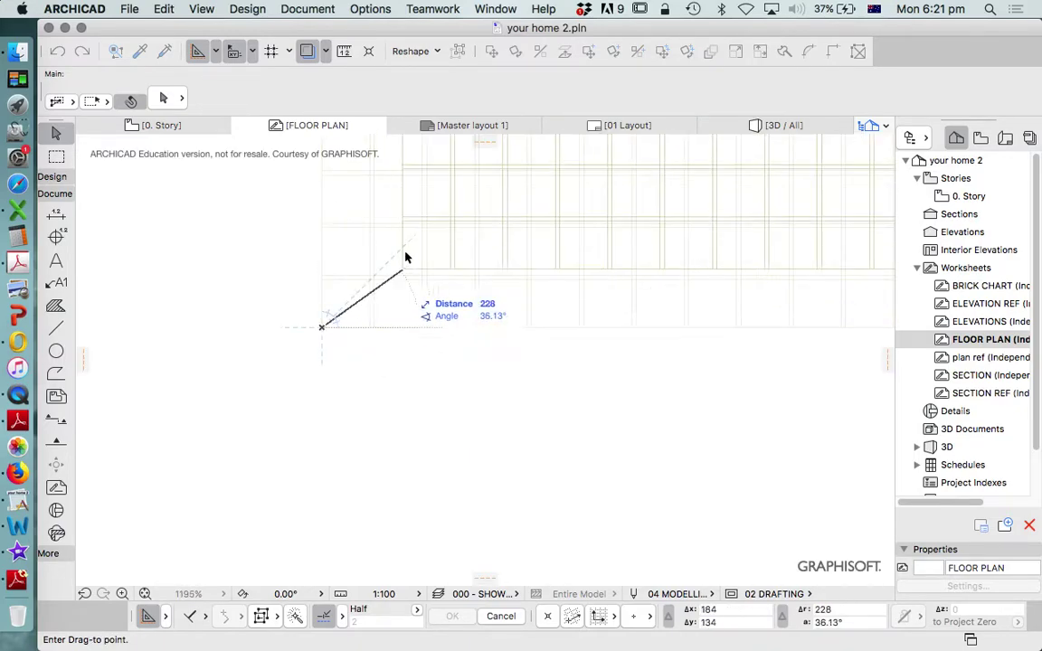
scroll(412, 240, down, 8)
scroll(500, 382, up, 8)
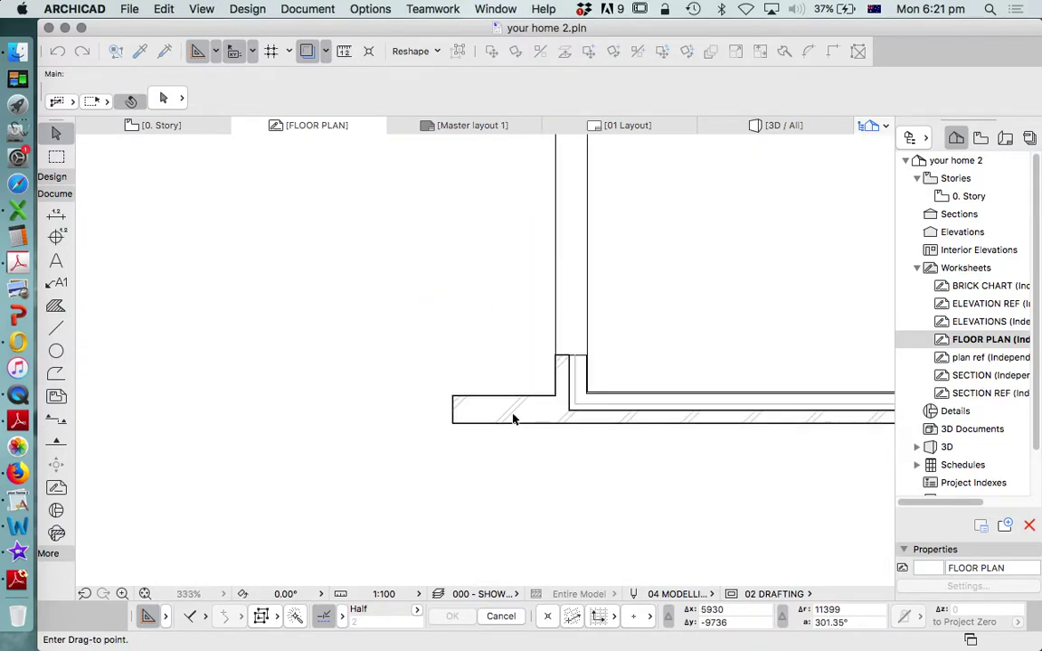
Drop the grid corner onto the outer wall corner of the floor plan.
click(395, 433)
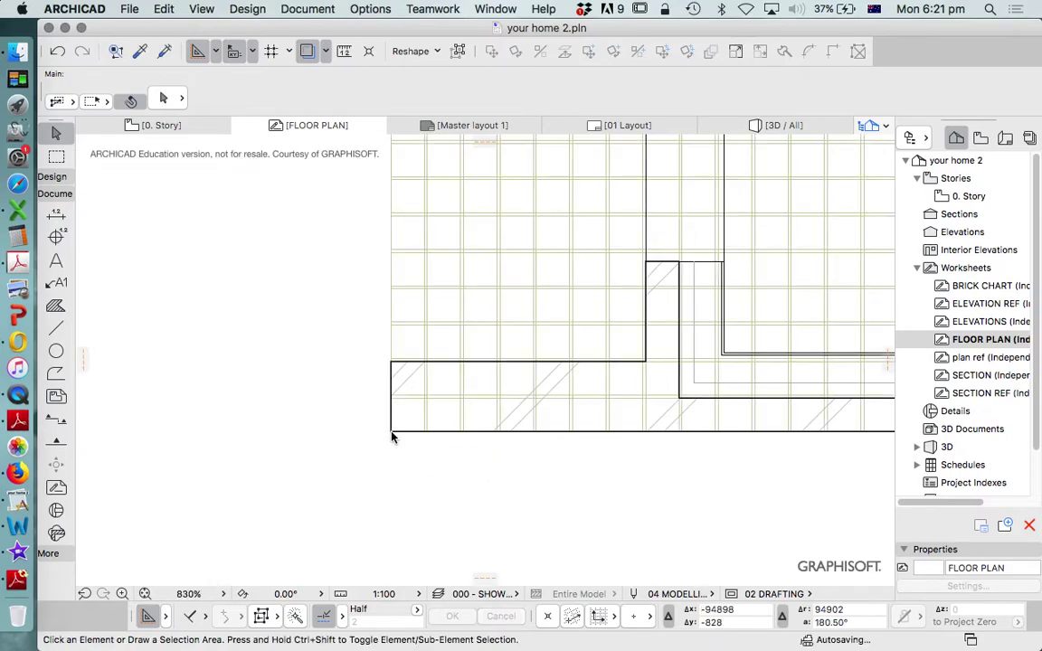
scroll(470, 421, down, 3)
scroll(509, 431, up, 5)
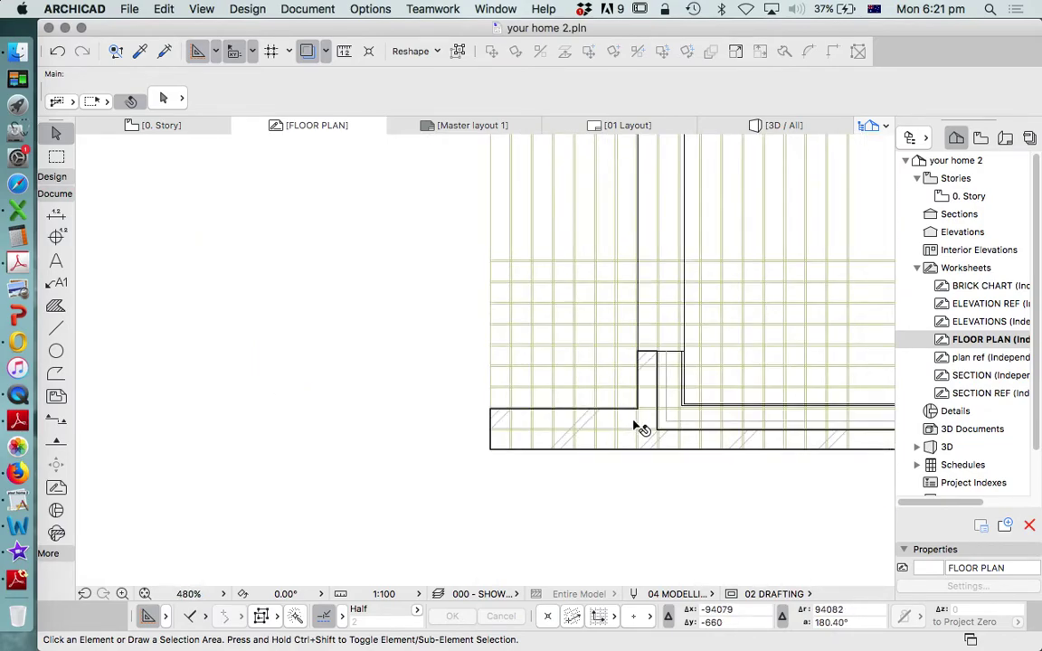
scroll(633, 426, up, 10)
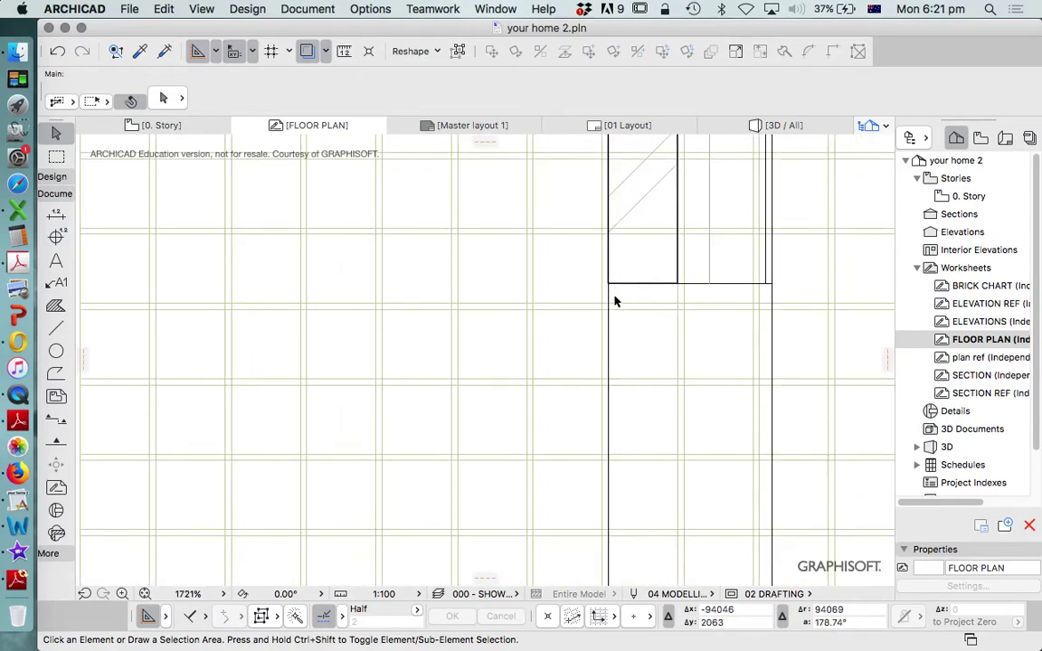
scroll(643, 272, down, 10)
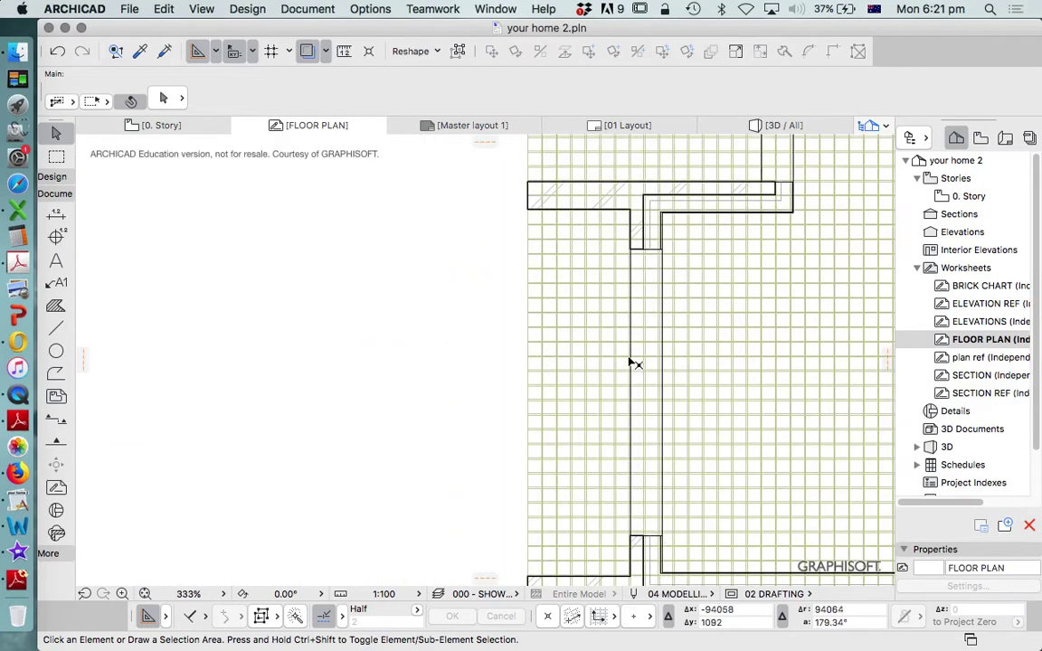
scroll(647, 472, up, 6)
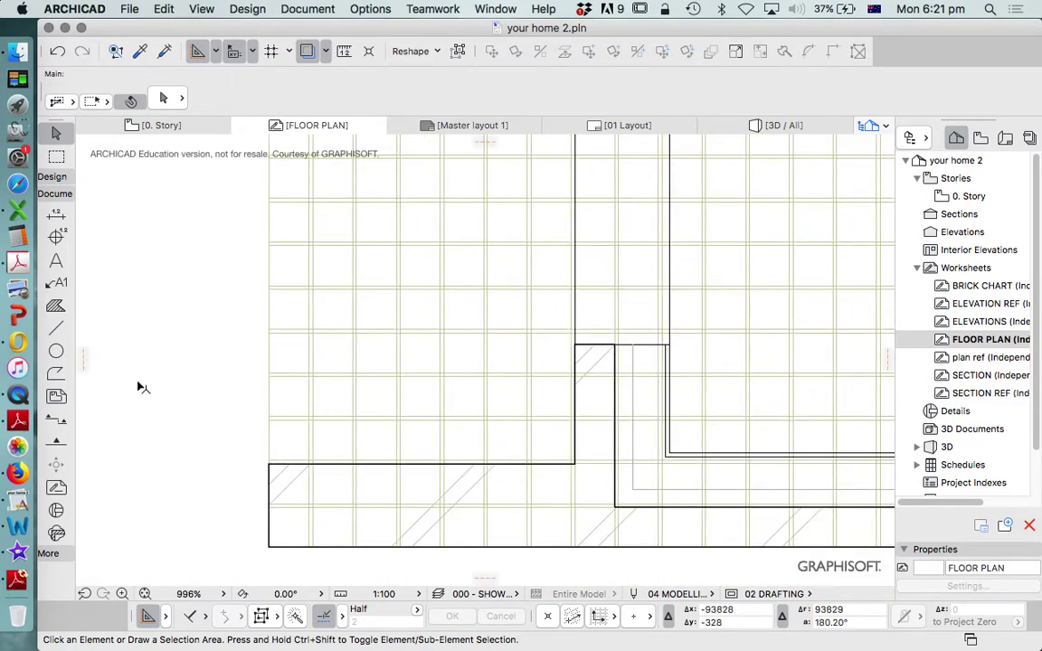
Check the Brickwork fill at the wall corner without changing it, then take the Marquee tool.
click(55, 157)
scroll(644, 348, up, 4)
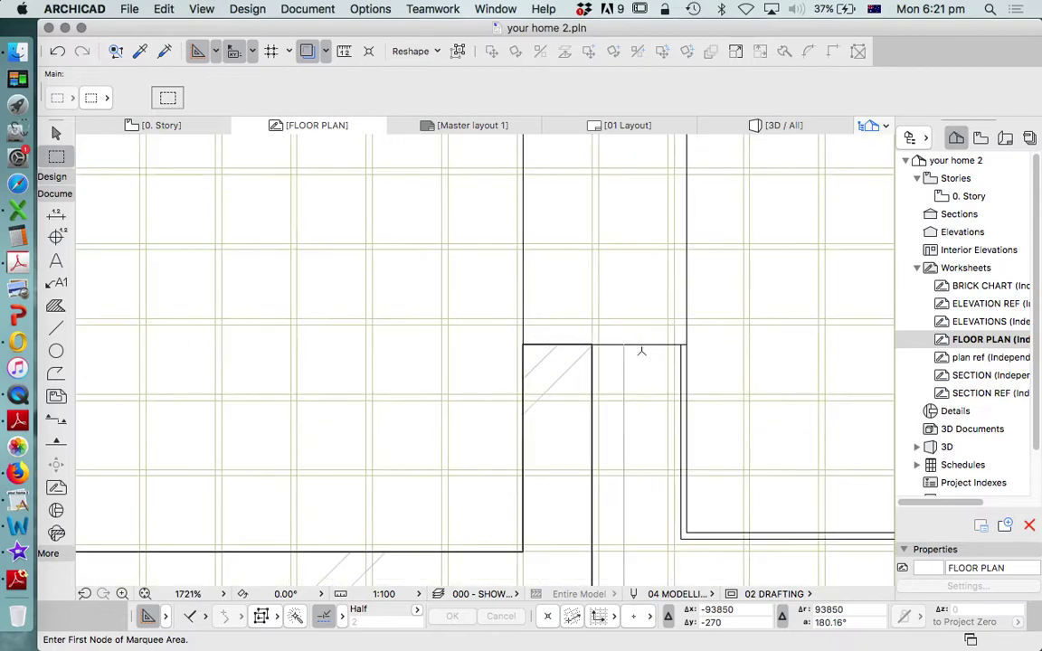
key(a)
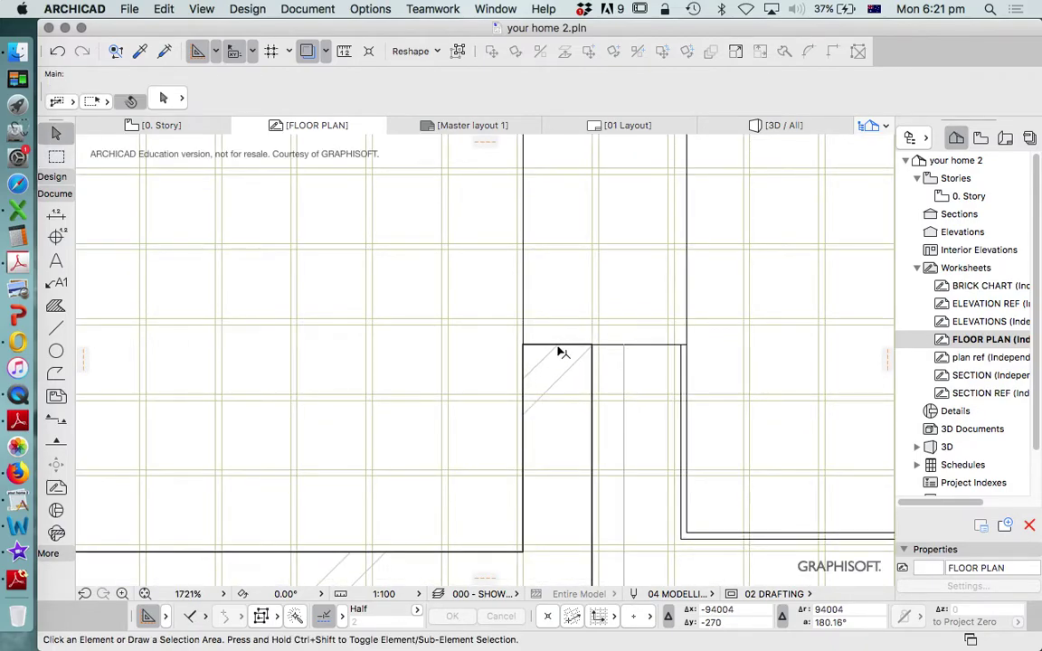
click(555, 346)
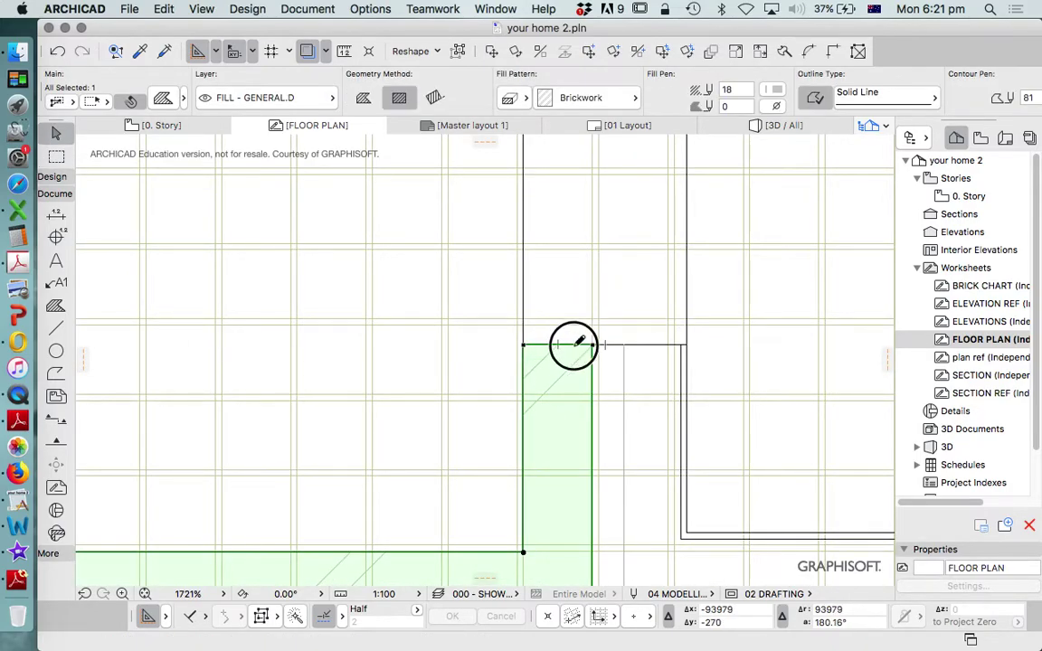
click(575, 346)
key(Escape)
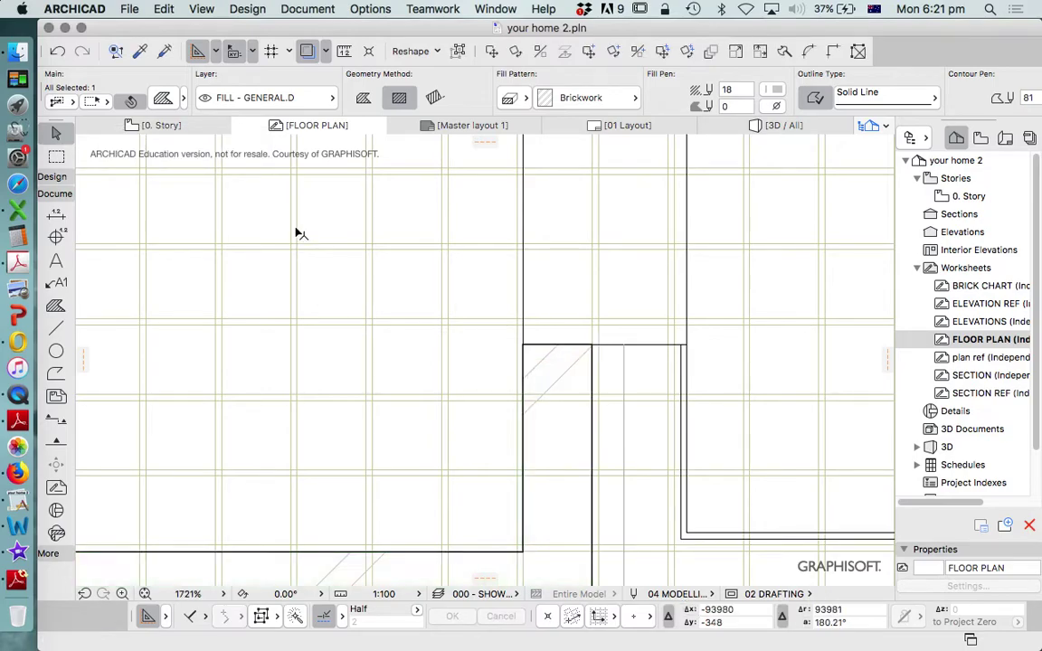
key(Escape)
click(56, 157)
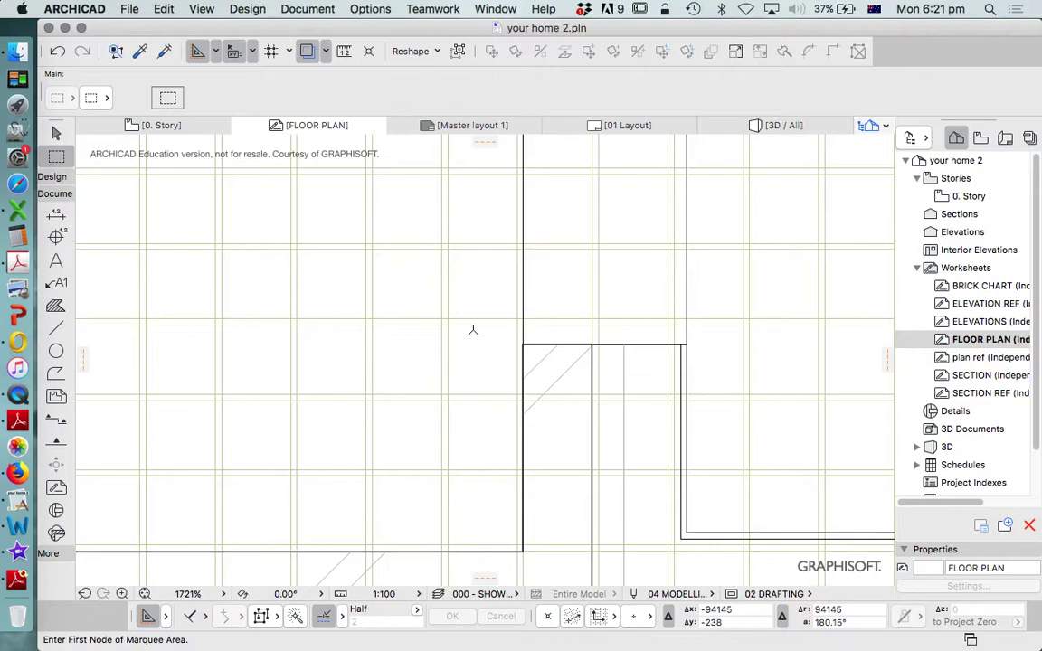
Draw a rectangular marquee across the wall corner's top edge and turn on Suspend Groups.
click(463, 301)
click(714, 387)
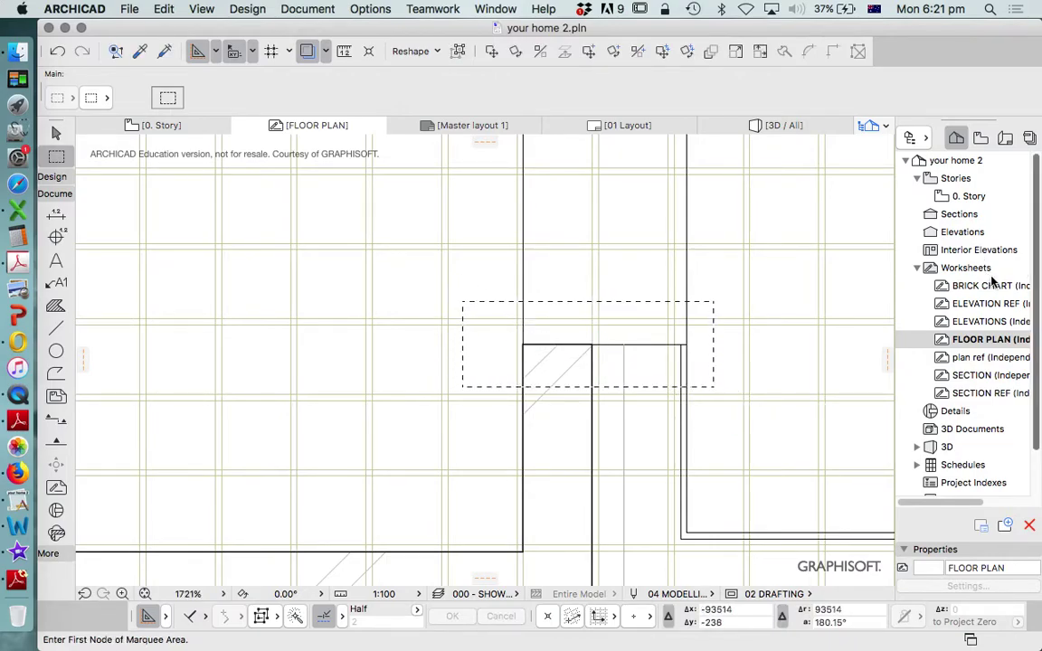
click(92, 98)
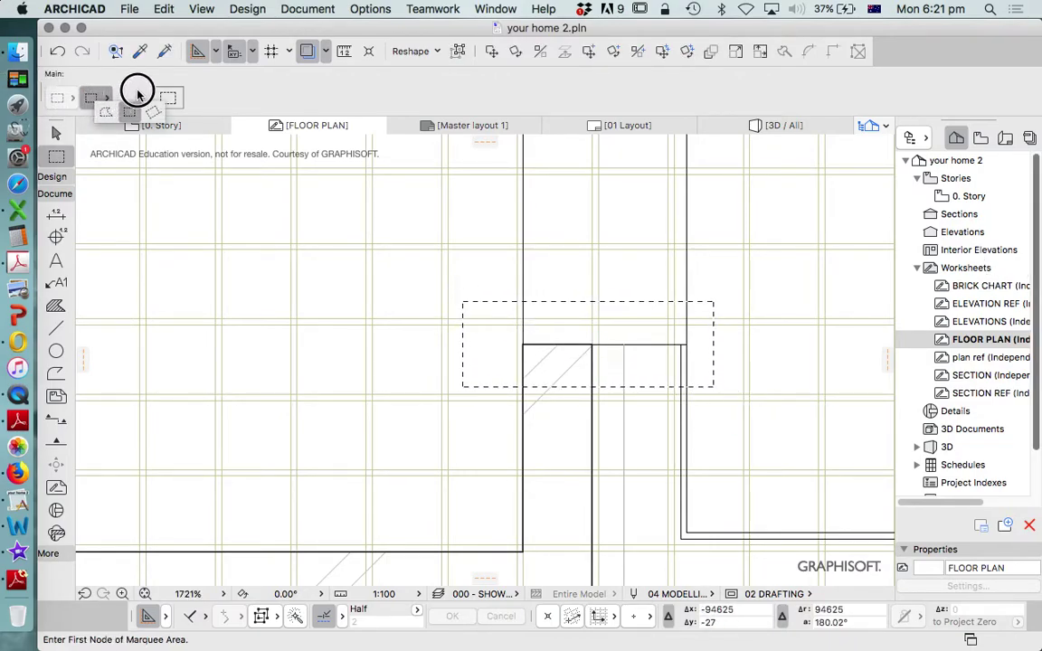
click(138, 94)
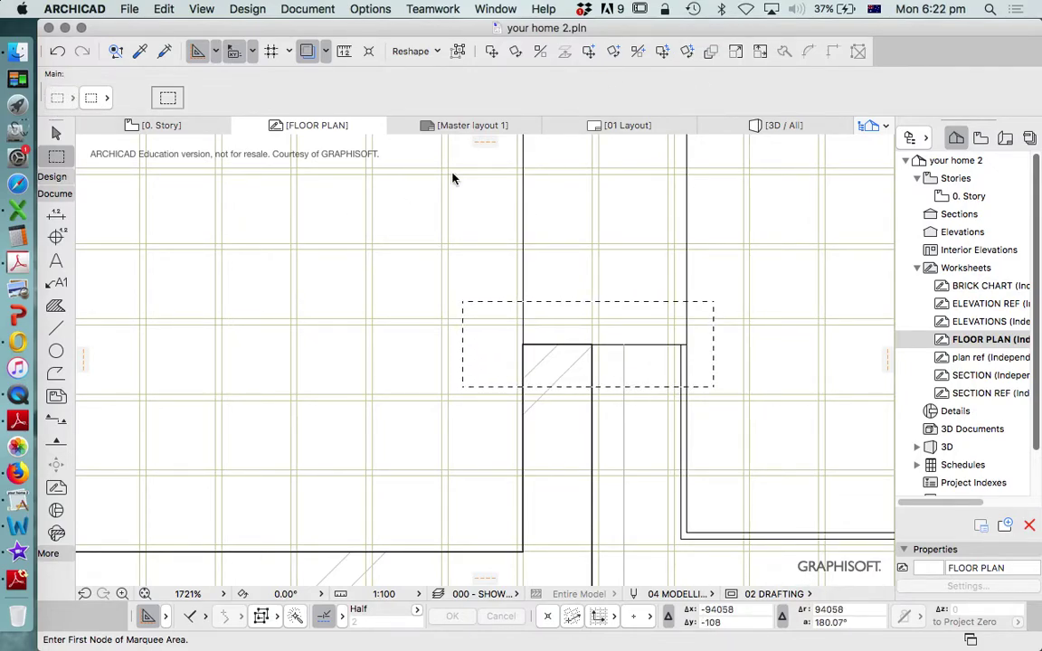
click(459, 53)
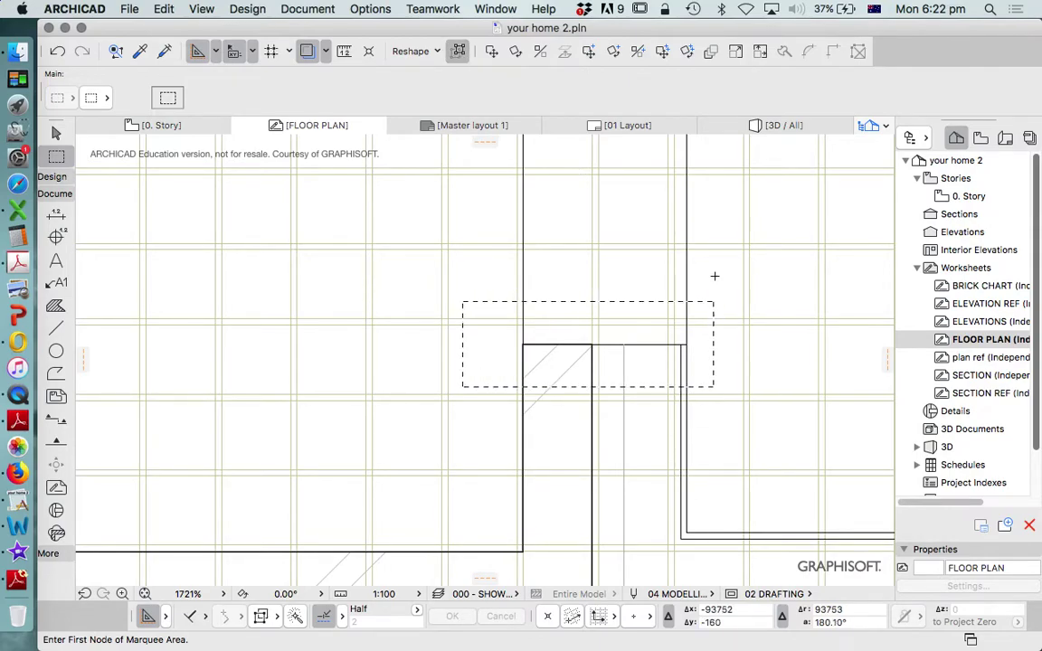
scroll(709, 272, down, 5)
scroll(643, 400, down, 2)
scroll(643, 389, up, 4)
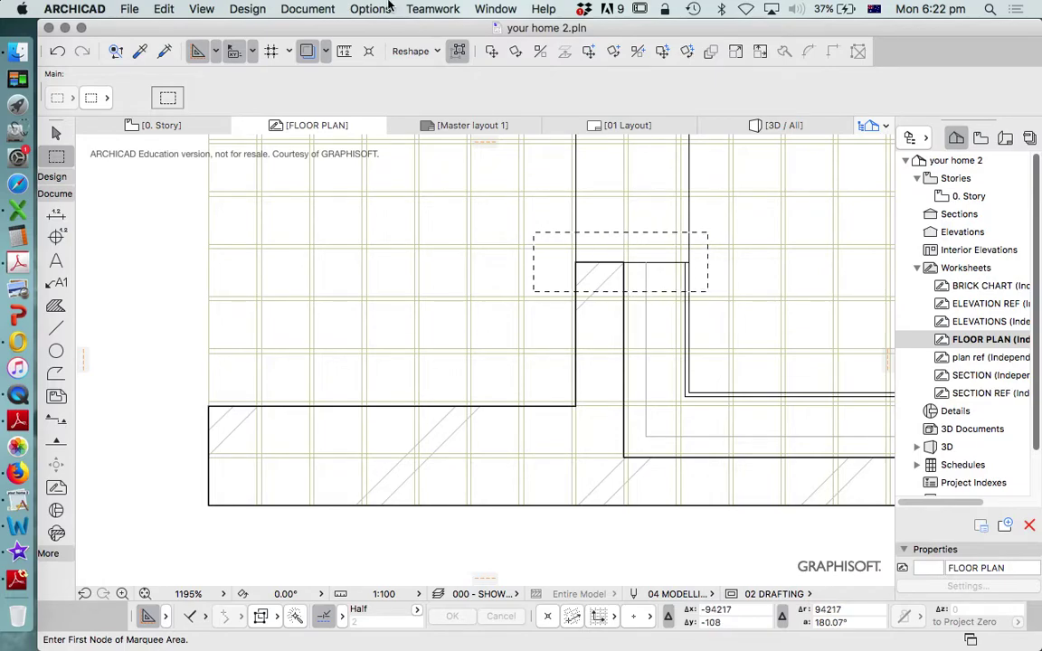
Stretch the marqueed wall corner's top edge 89 units downward, then clear the marquee.
click(164, 9)
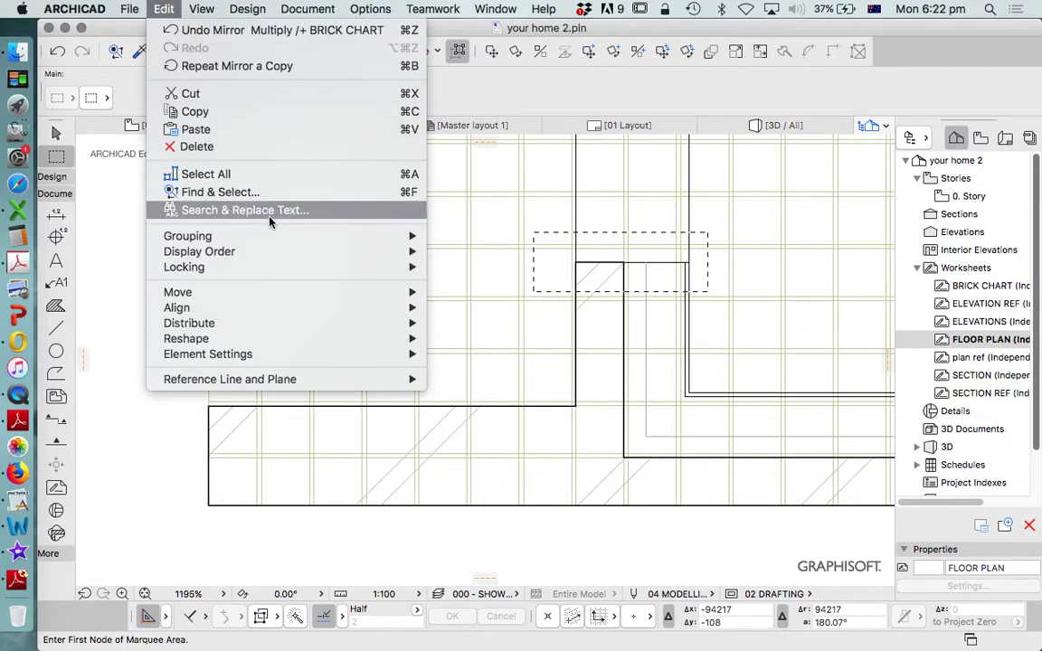
mouse_move(276, 304)
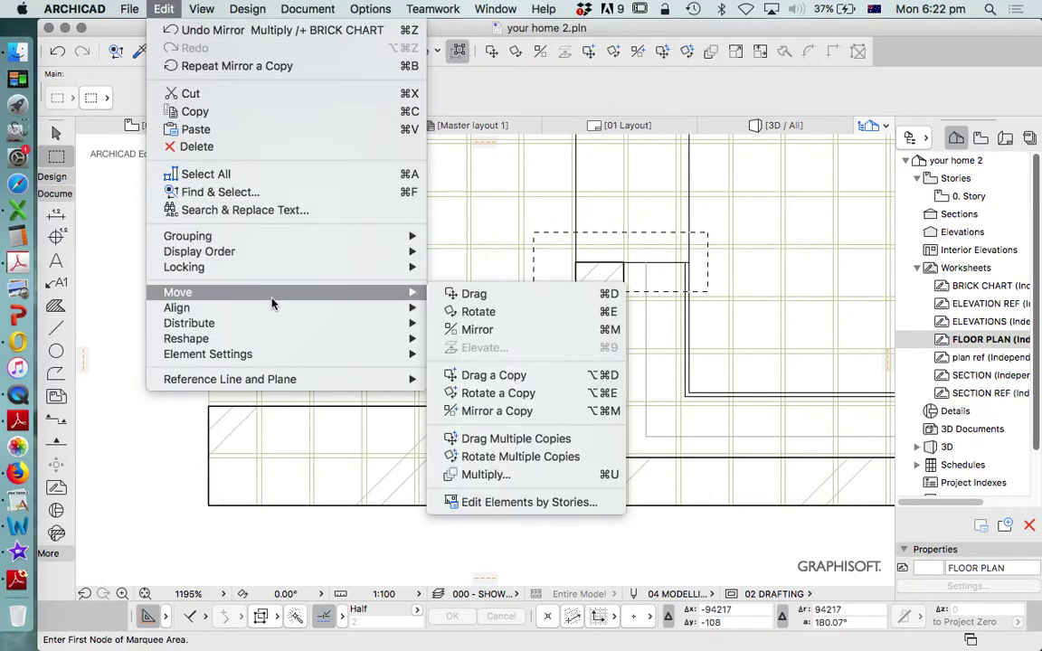
mouse_move(269, 339)
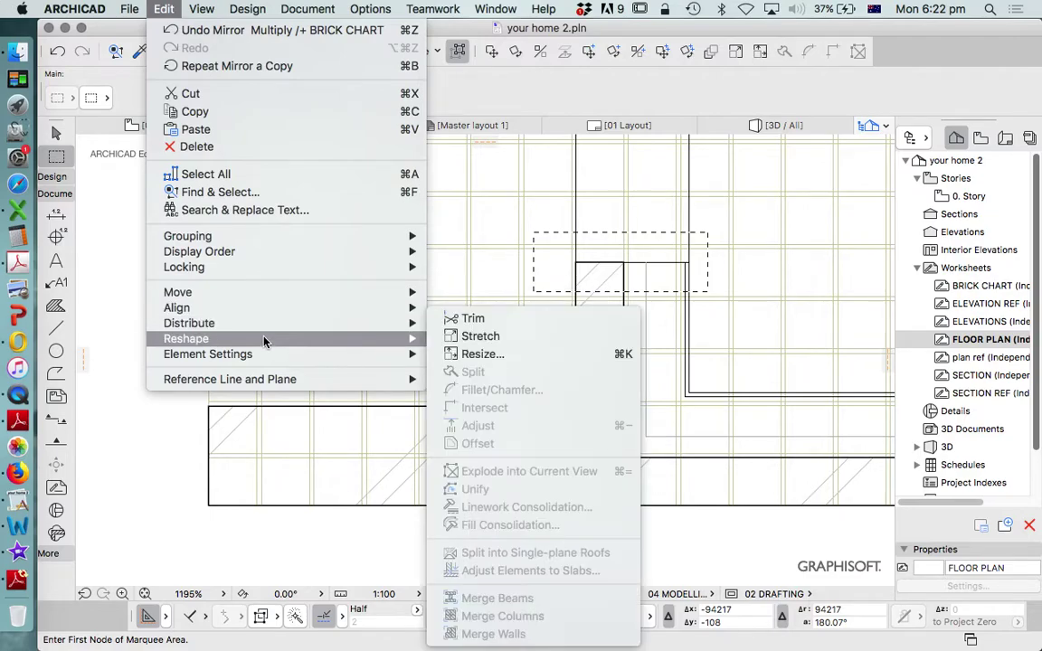
click(489, 338)
scroll(680, 270, up, 2)
scroll(680, 269, right, 3)
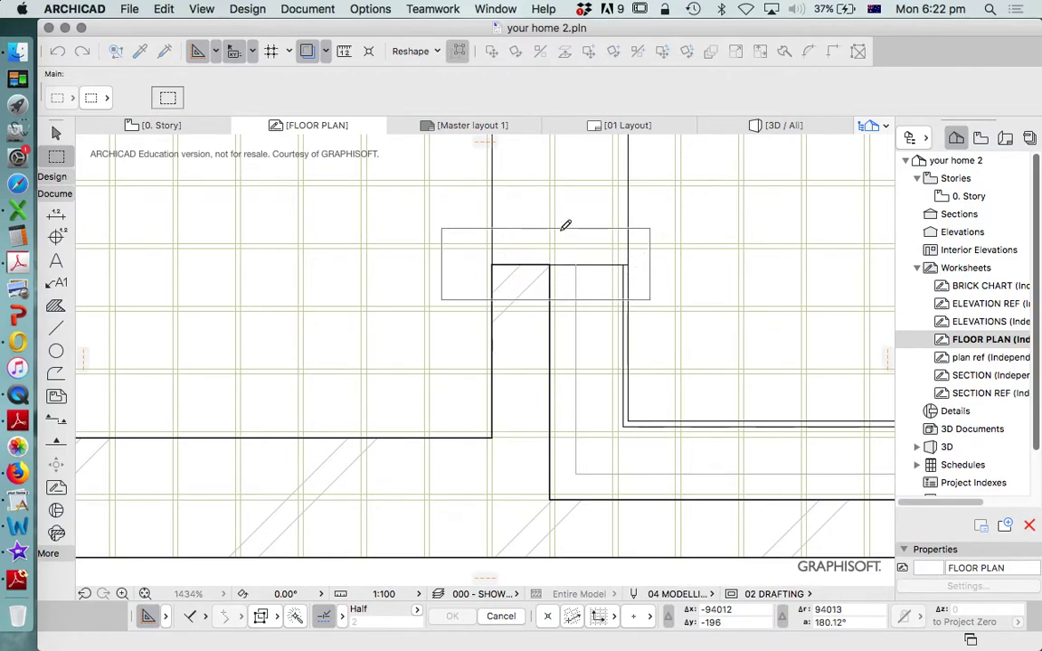
scroll(491, 297, up, 2)
click(490, 254)
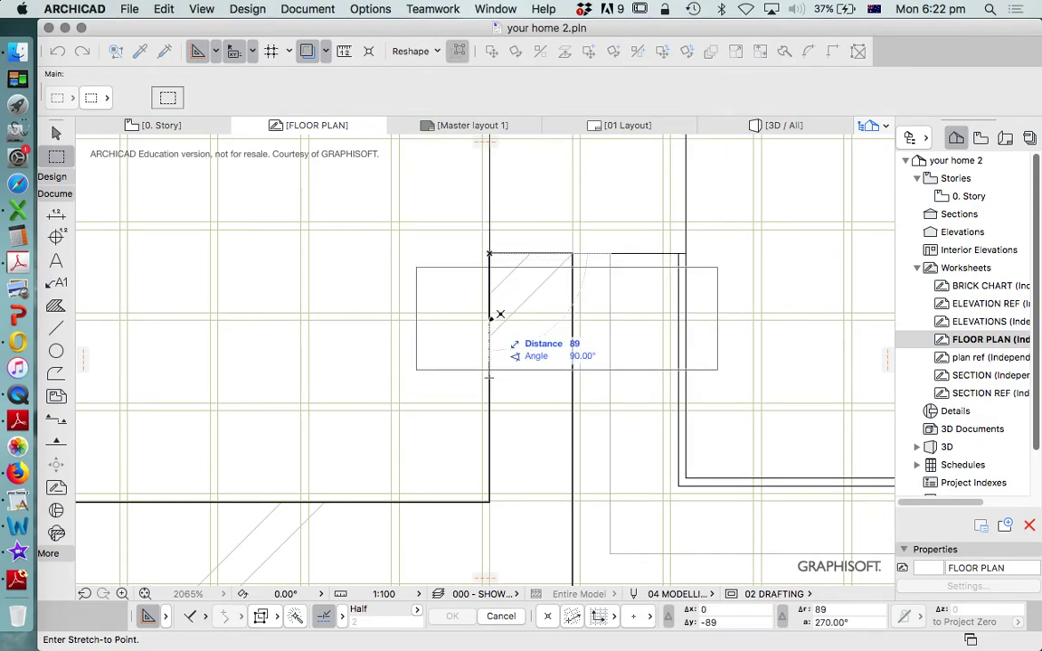
click(490, 319)
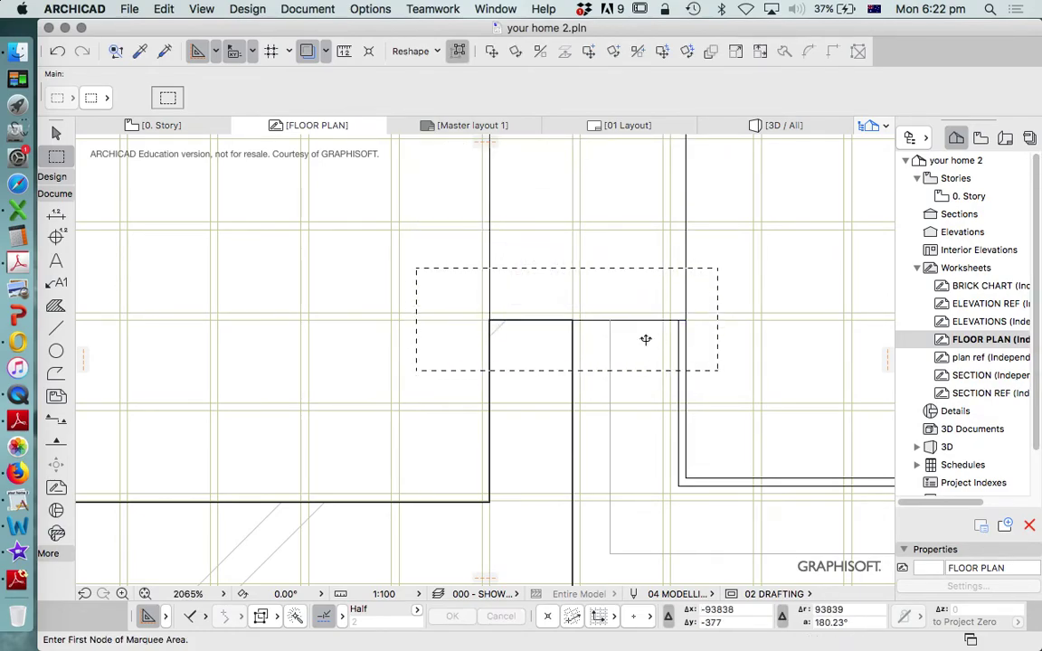
key(Escape)
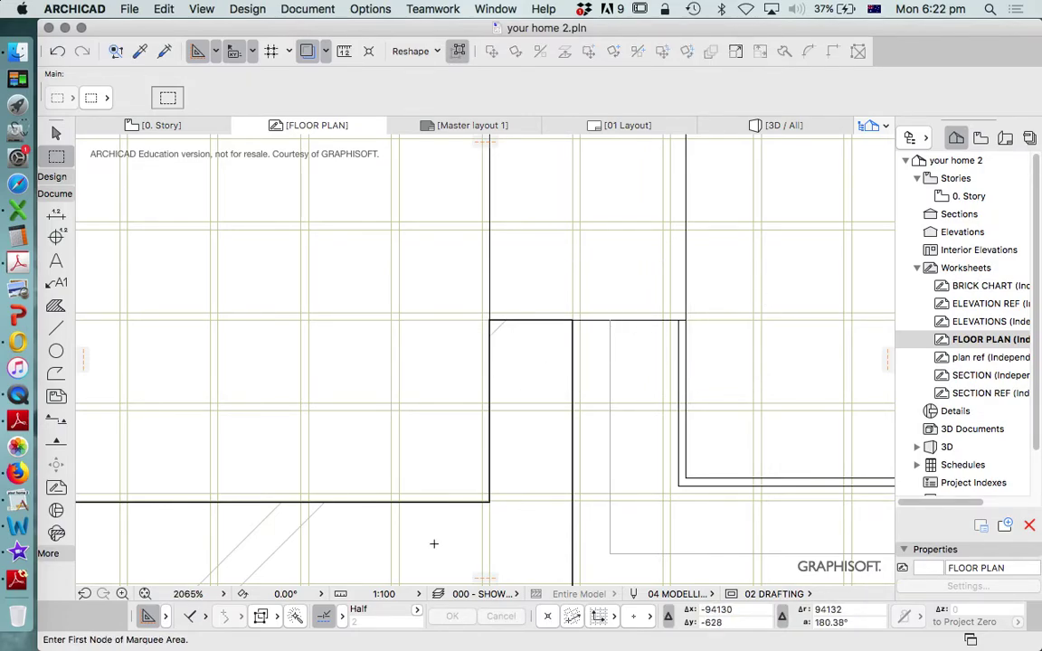
scroll(461, 497, down, 10)
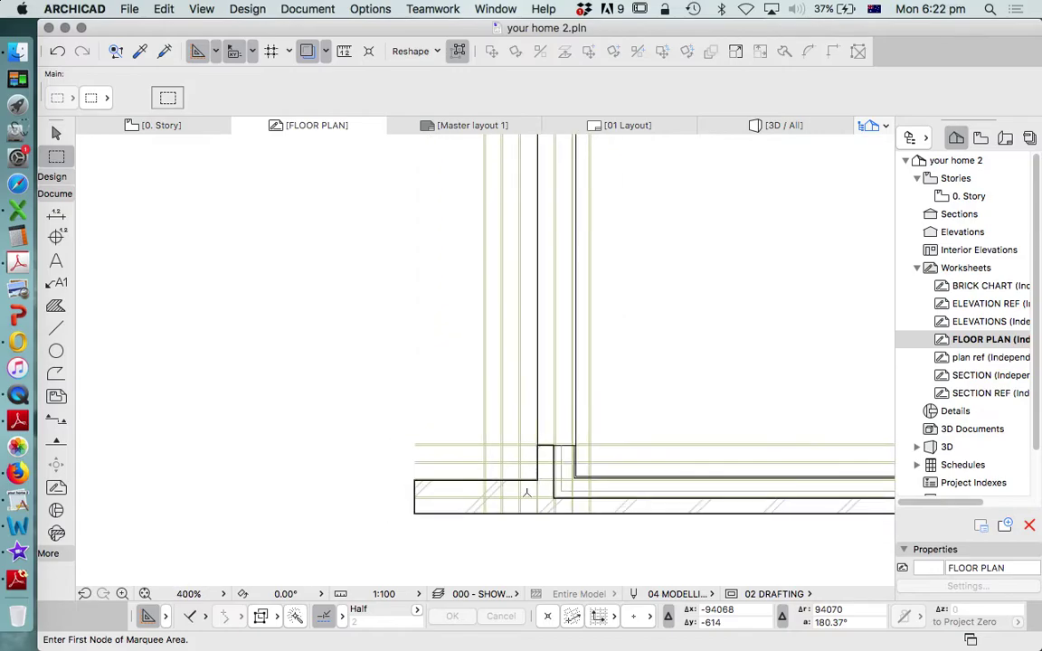
scroll(525, 495, up, 6)
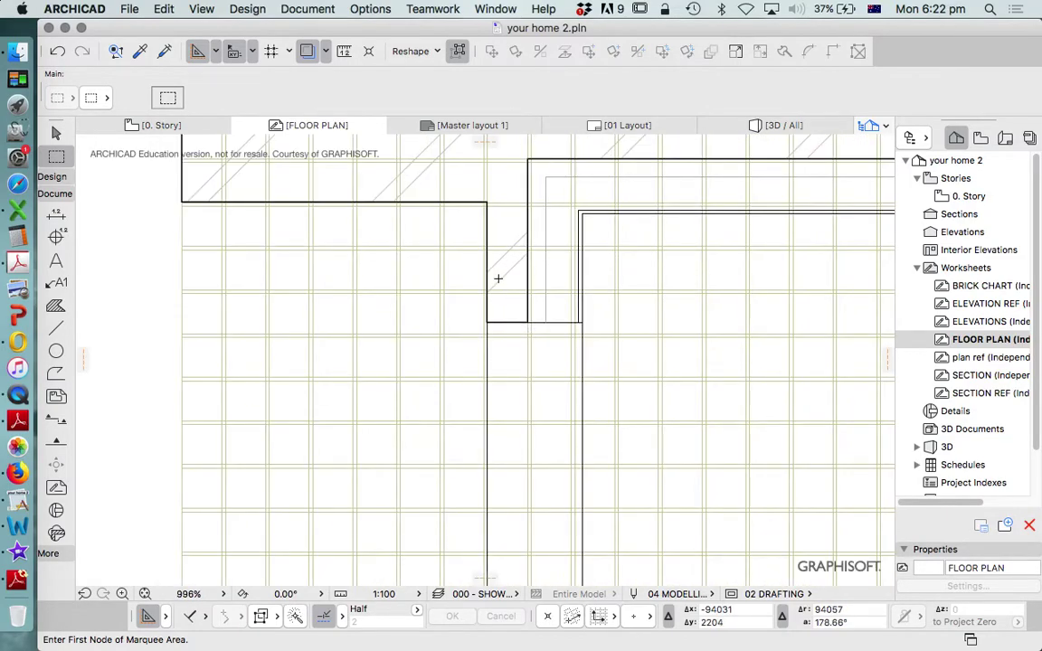
scroll(500, 281, down, 6)
scroll(489, 267, up, 7)
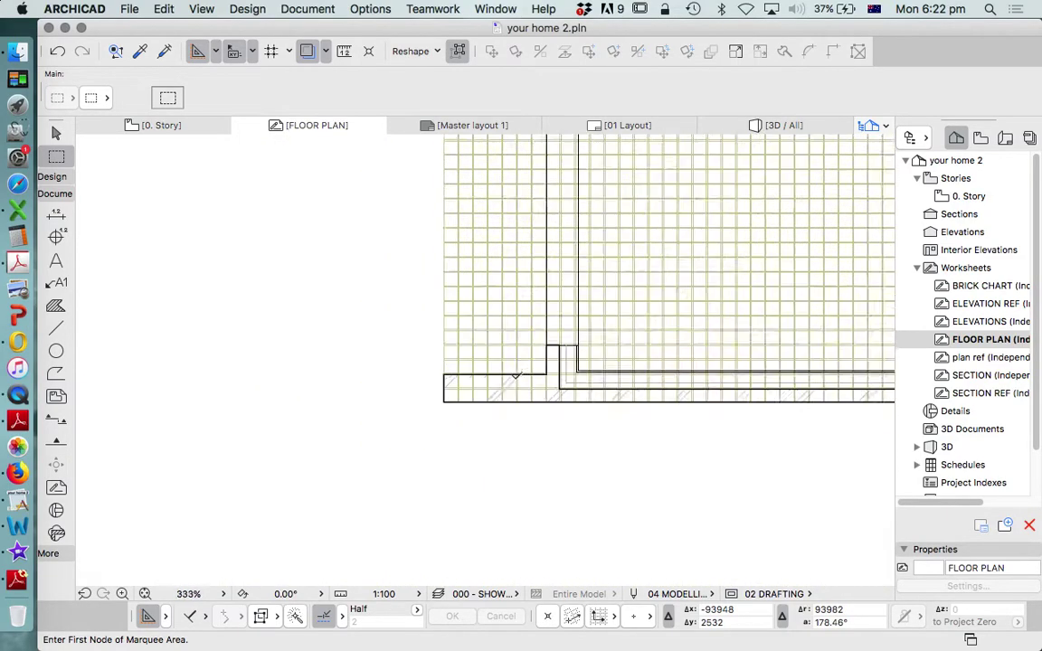
scroll(349, 354, up, 6)
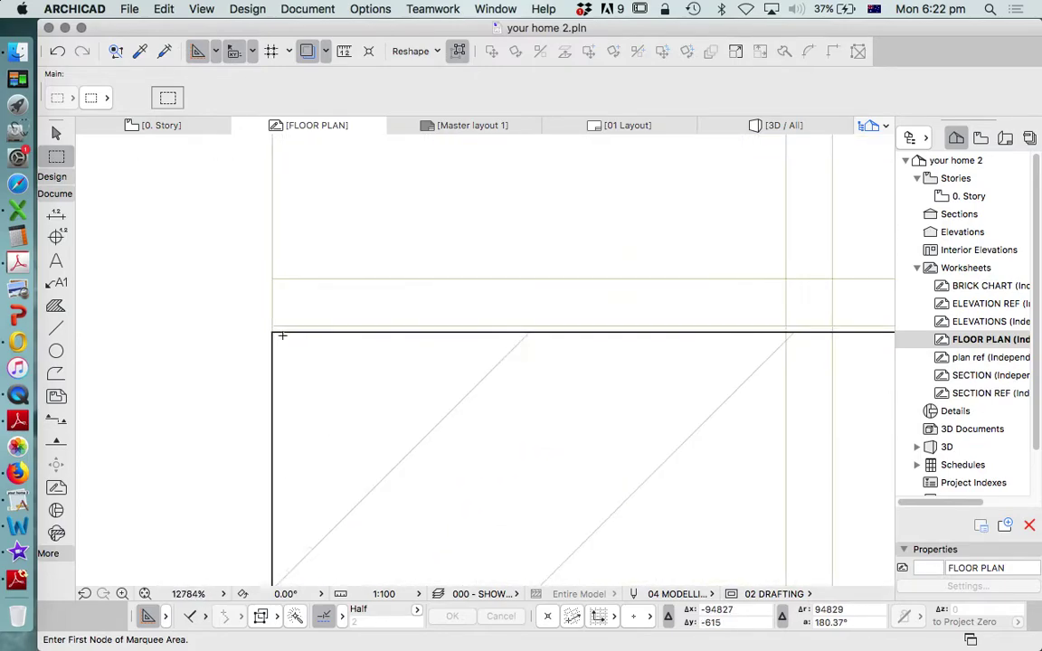
scroll(284, 330, down, 5)
scroll(281, 325, up, 6)
scroll(285, 324, down, 6)
scroll(294, 323, up, 1)
scroll(293, 316, down, 5)
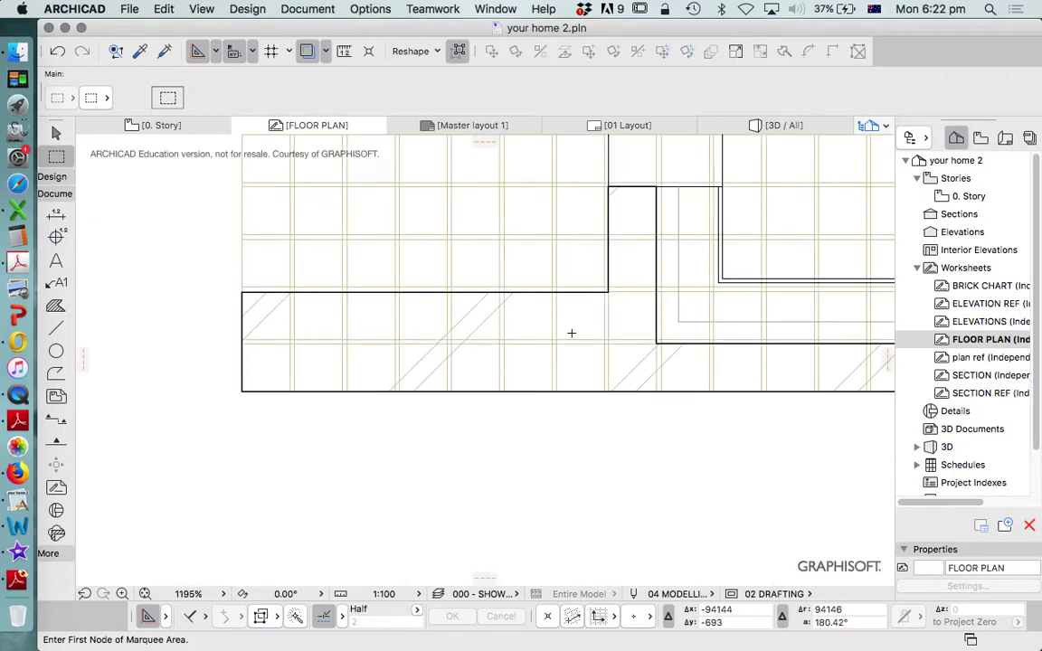
Marquee the wall's top end and stretch that corner straight up by 1.
click(636, 322)
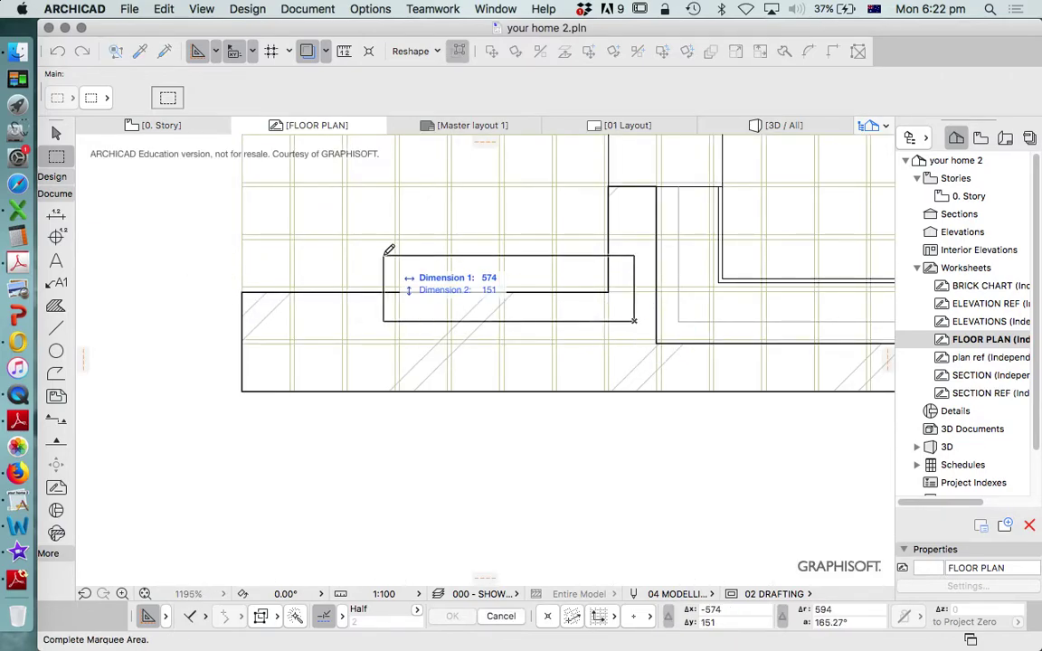
click(218, 240)
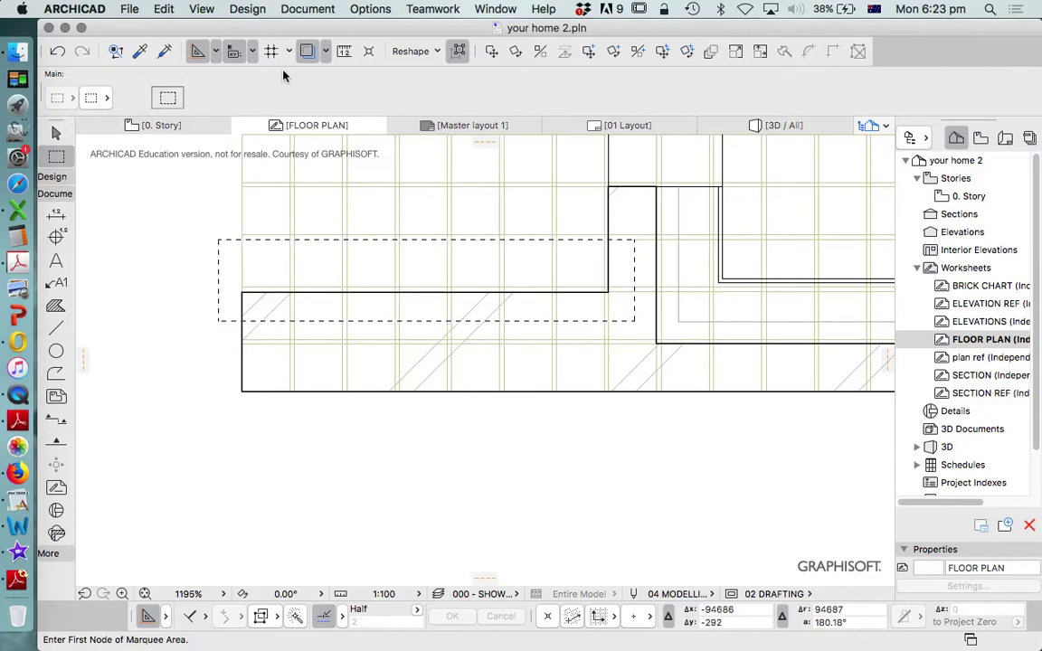
click(161, 10)
mouse_move(206, 342)
click(427, 341)
scroll(246, 288, up, 15)
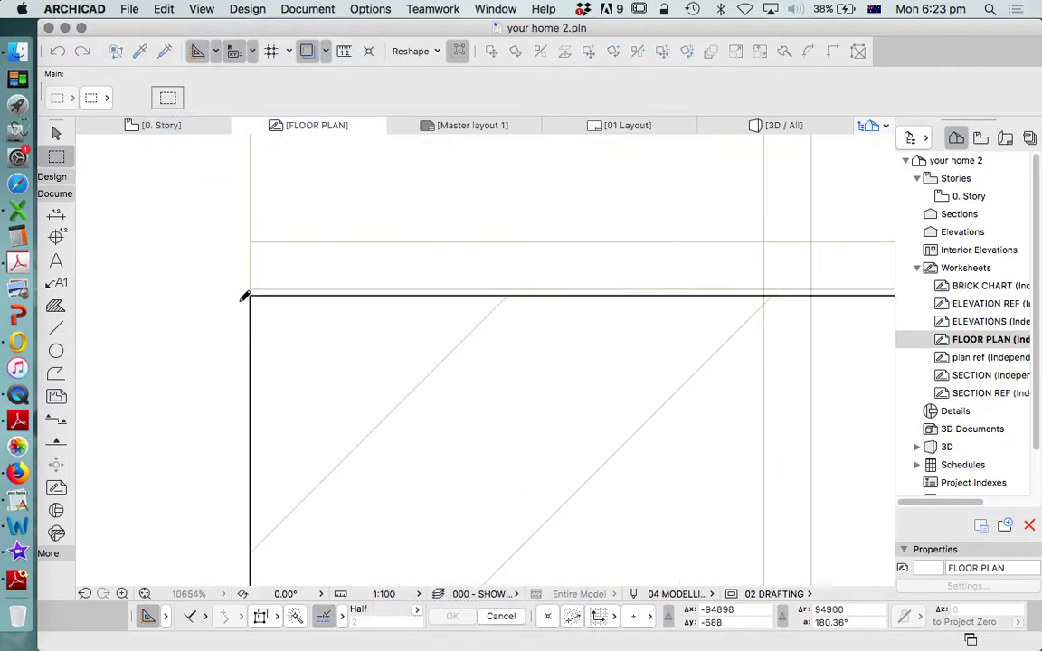
click(302, 283)
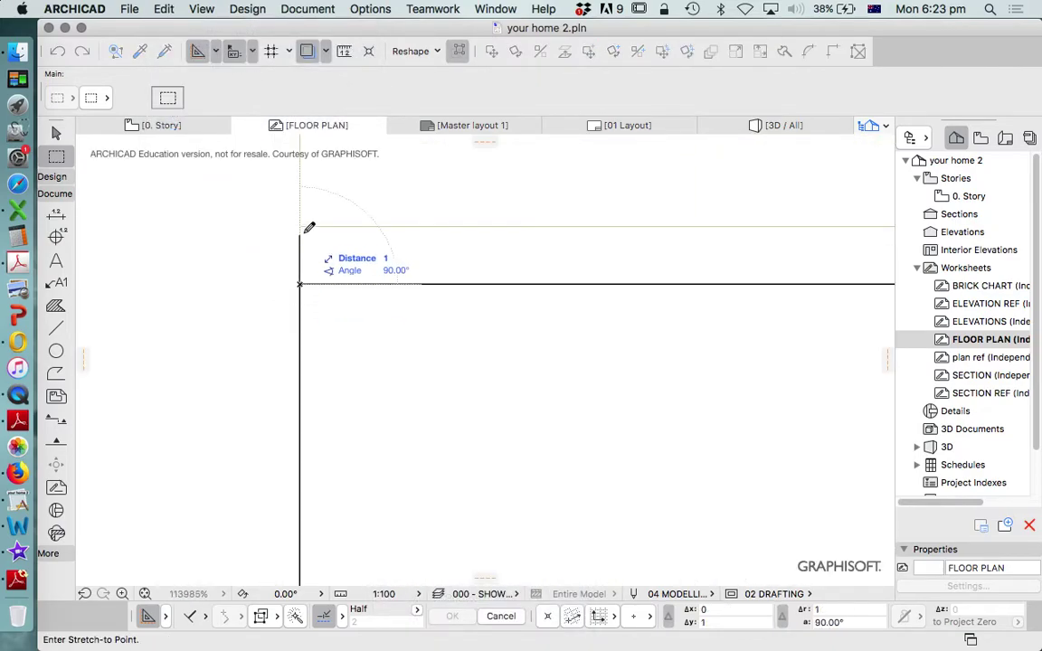
text(1)
key(Return)
scroll(422, 327, down, 3)
scroll(421, 328, down, 5)
scroll(296, 385, down, 6)
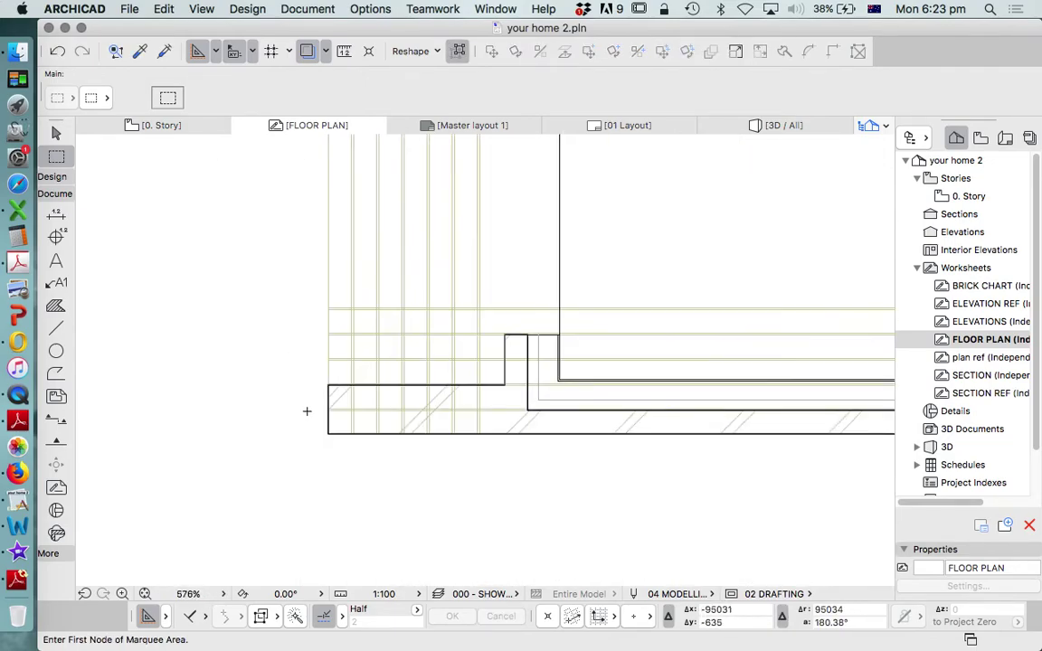
scroll(480, 285, up, 5)
Enclose the second wall corner in a marquee selection.
click(590, 274)
click(328, 231)
scroll(523, 303, down, 3)
scroll(552, 281, down, 1)
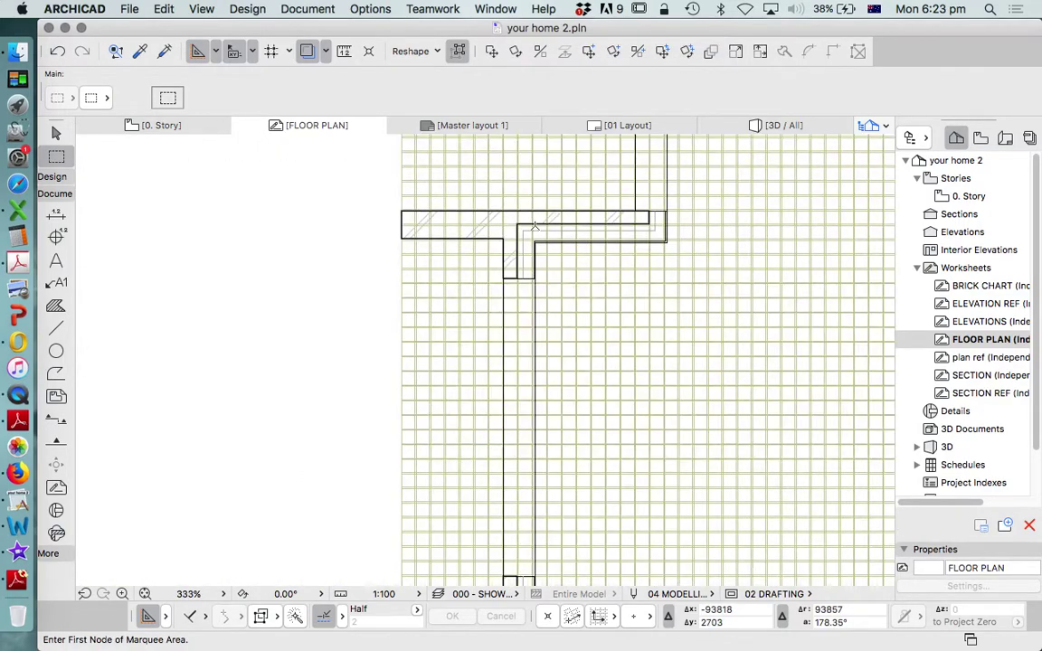
scroll(506, 380, down, 1)
scroll(521, 523, up, 1)
scroll(520, 523, up, 3)
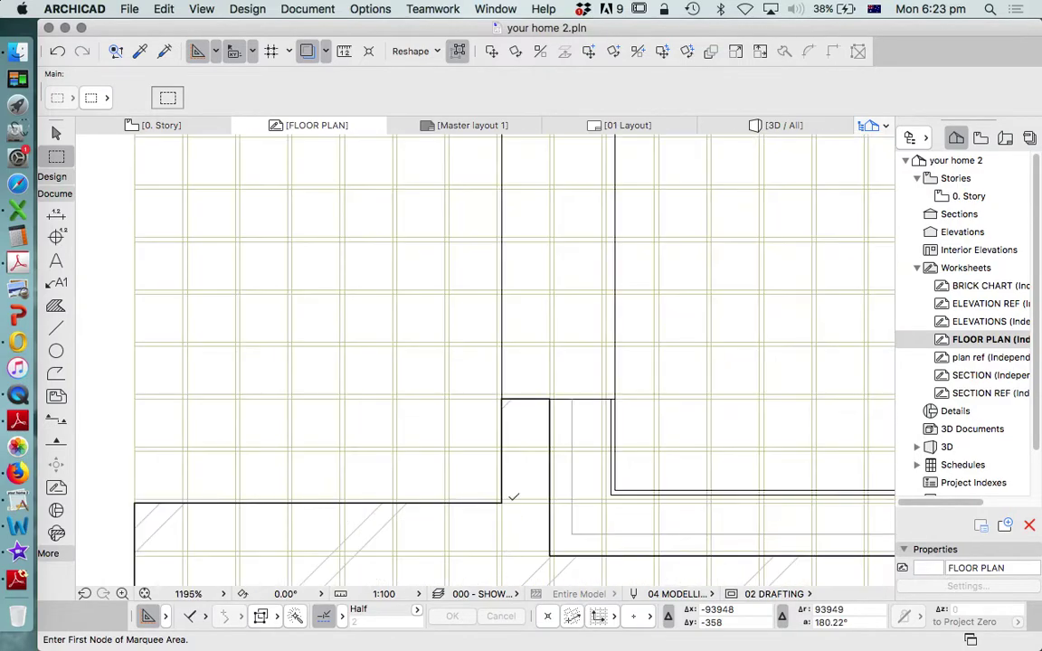
scroll(524, 447, up, 2)
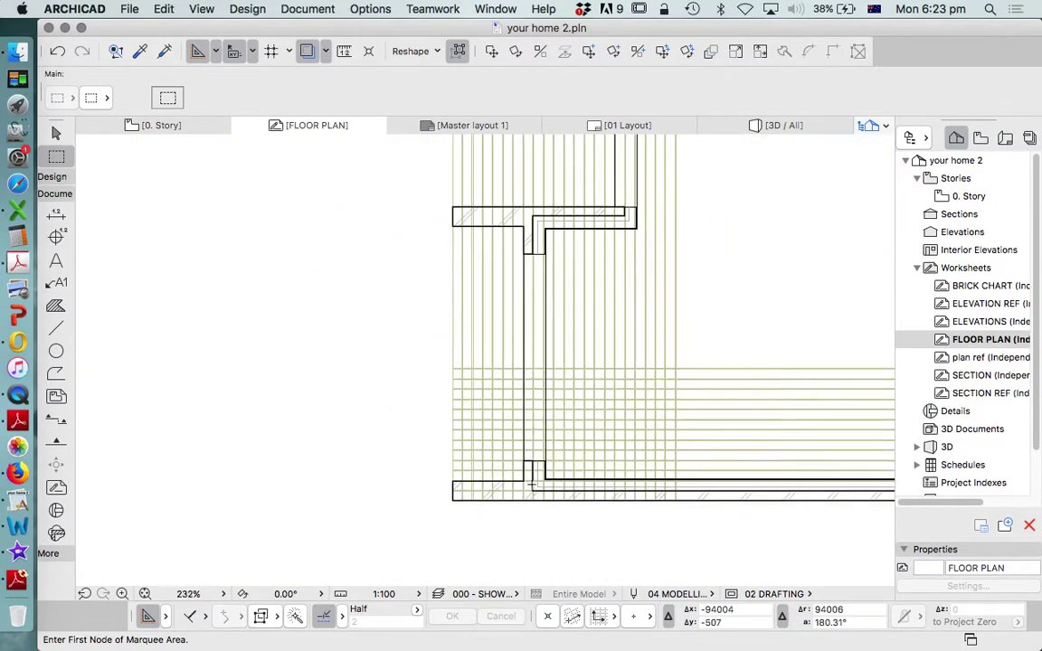
scroll(533, 252, down, 4)
scroll(537, 269, up, 2)
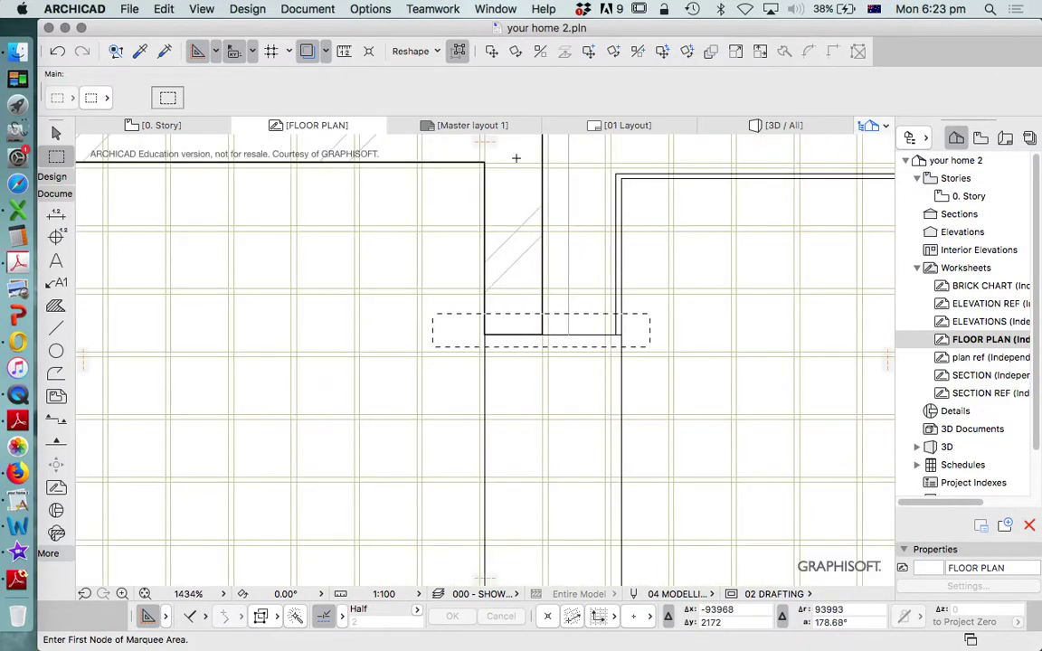
Stretch the enclosed corner straight up by 94 with Edit > Reshape > Stretch.
click(163, 9)
mouse_move(251, 338)
click(430, 337)
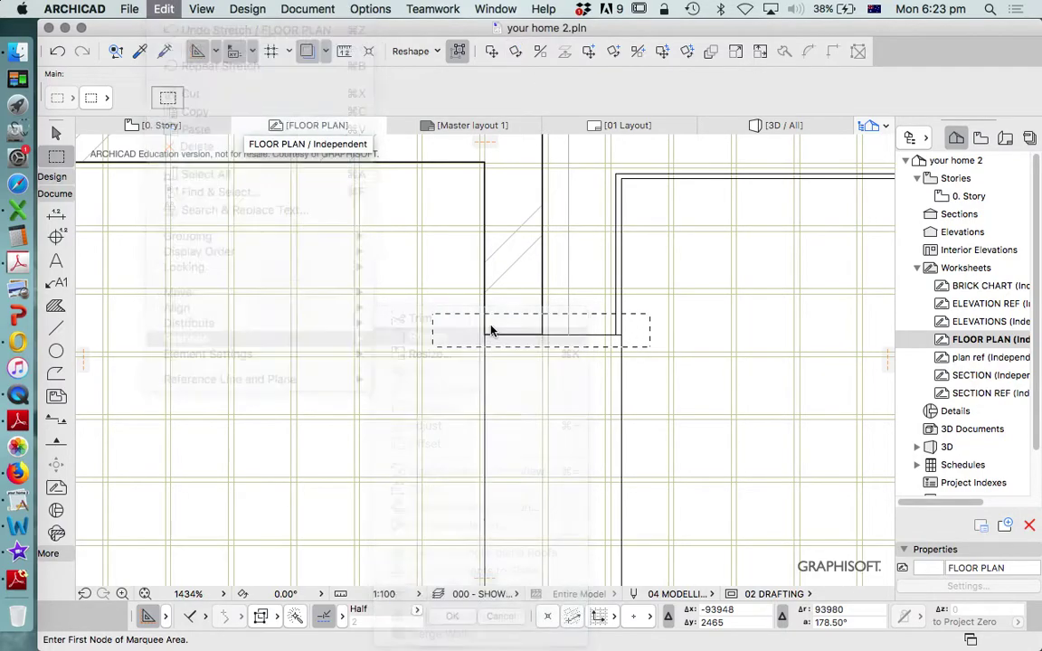
scroll(491, 329, up, 3)
click(476, 352)
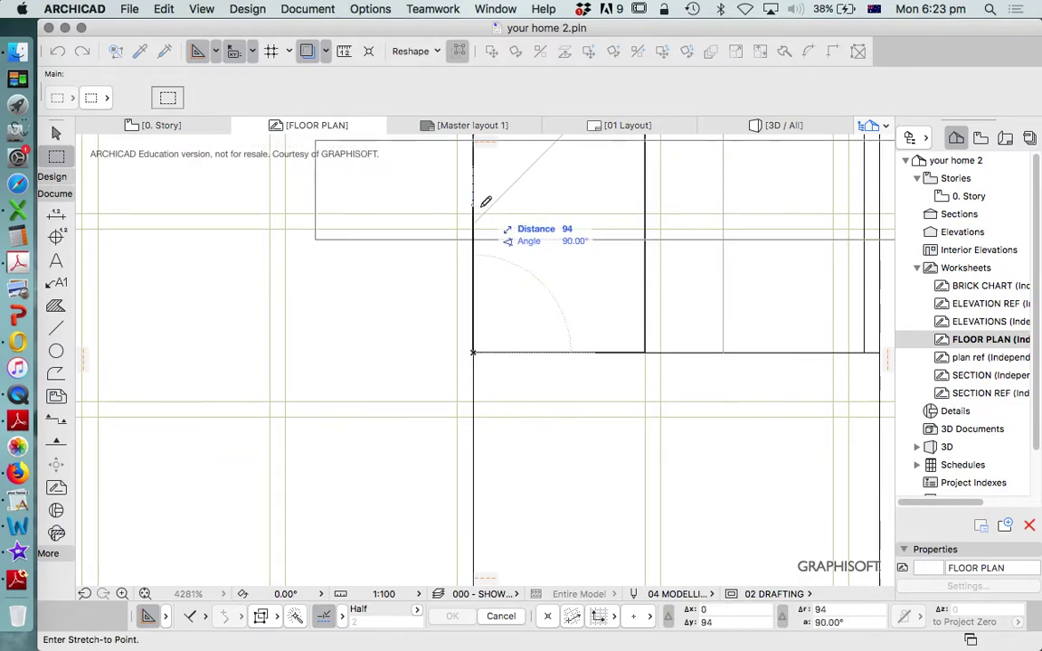
click(476, 214)
scroll(392, 325, down, 9)
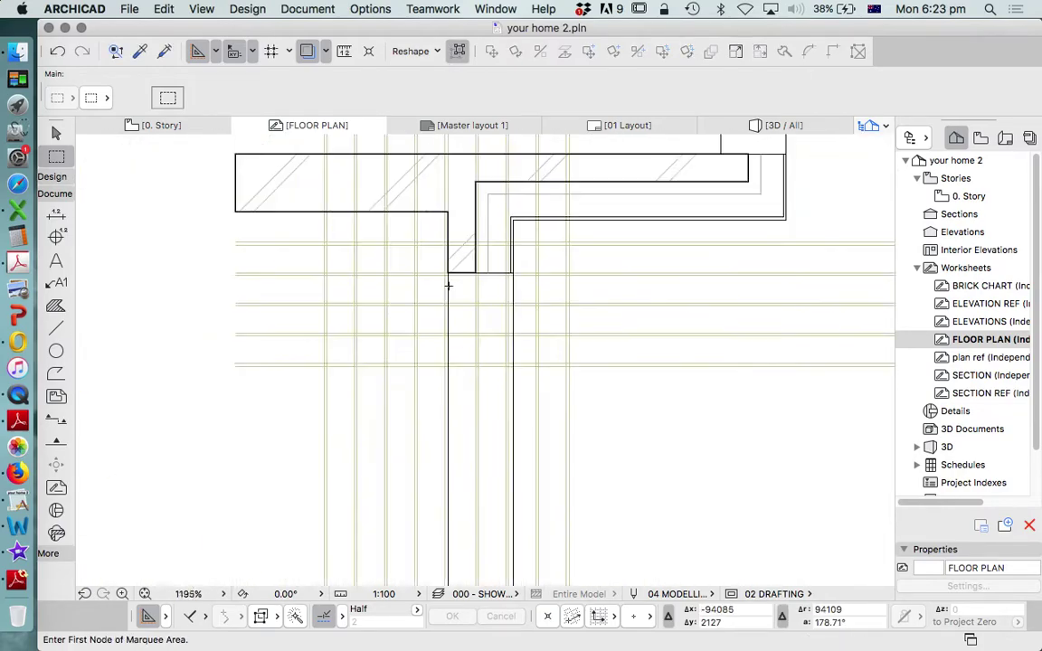
scroll(471, 334, down, 5)
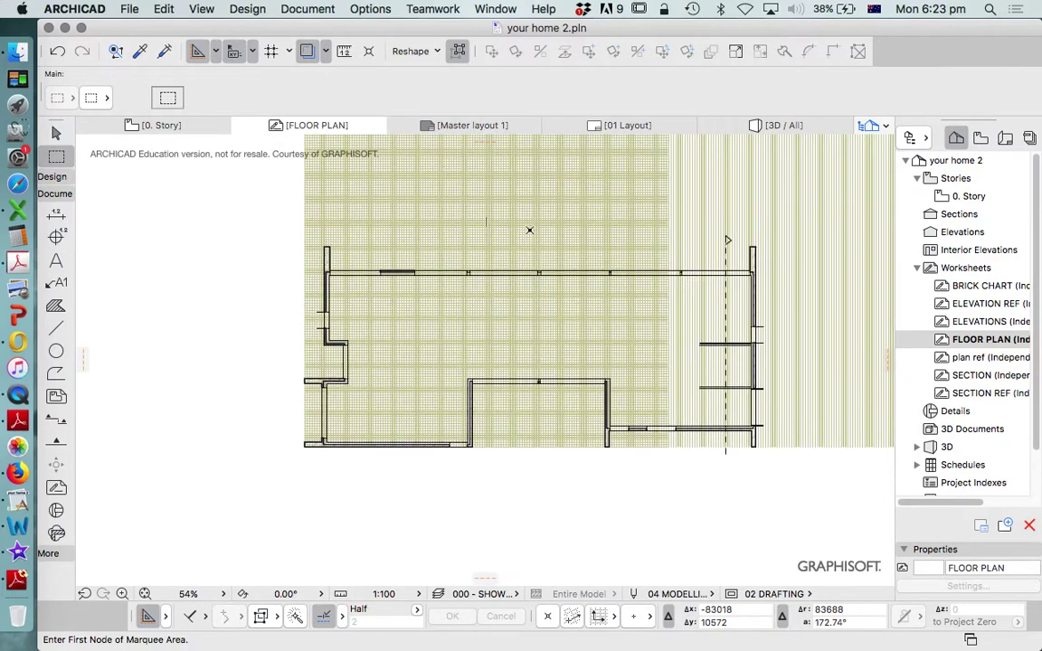
click(307, 52)
scroll(470, 274, up, 6)
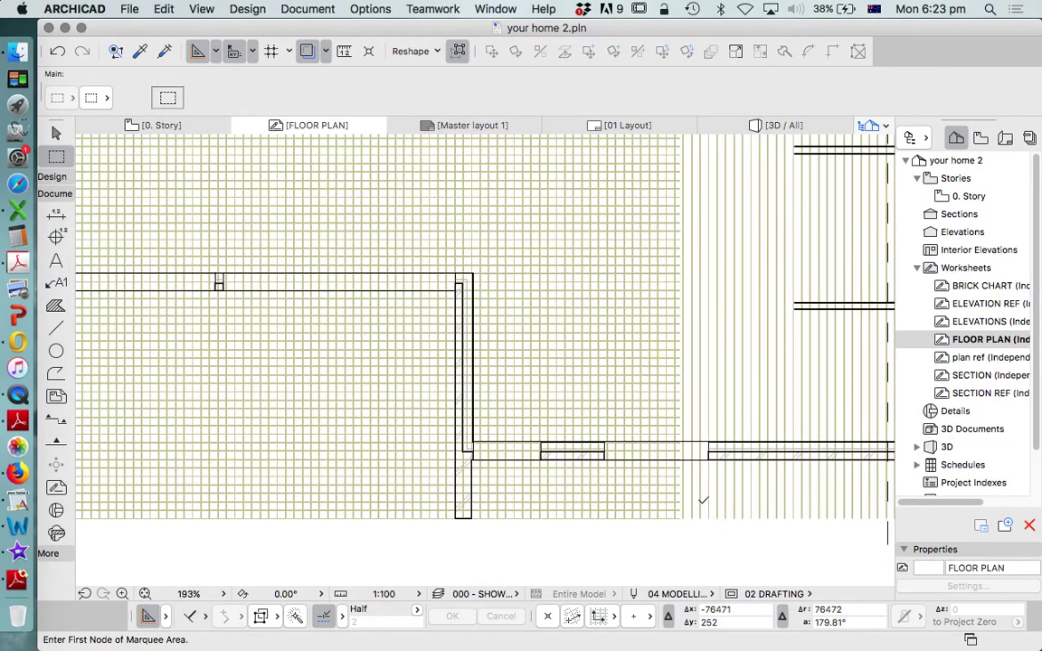
scroll(633, 453, down, 6)
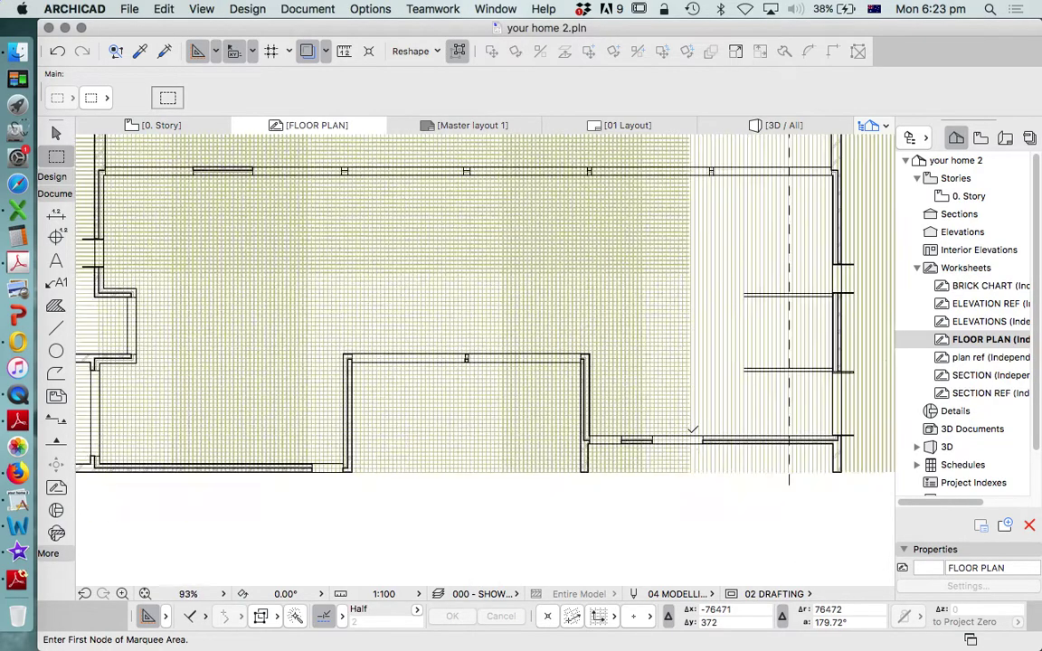
scroll(671, 431, down, 2)
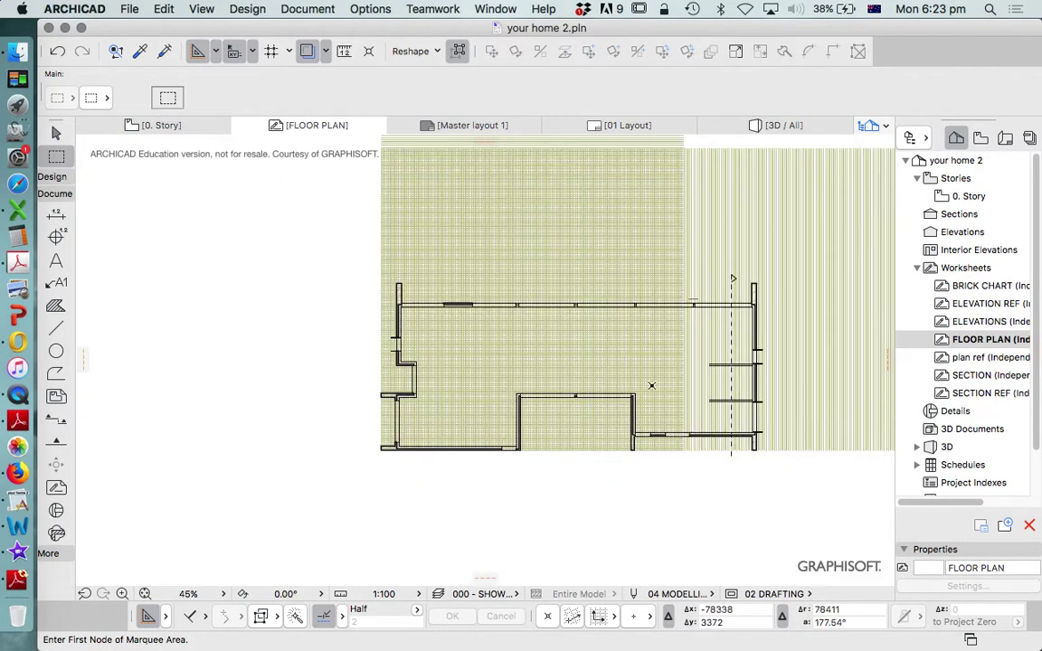
scroll(586, 403, down, 3)
scroll(634, 386, up, 4)
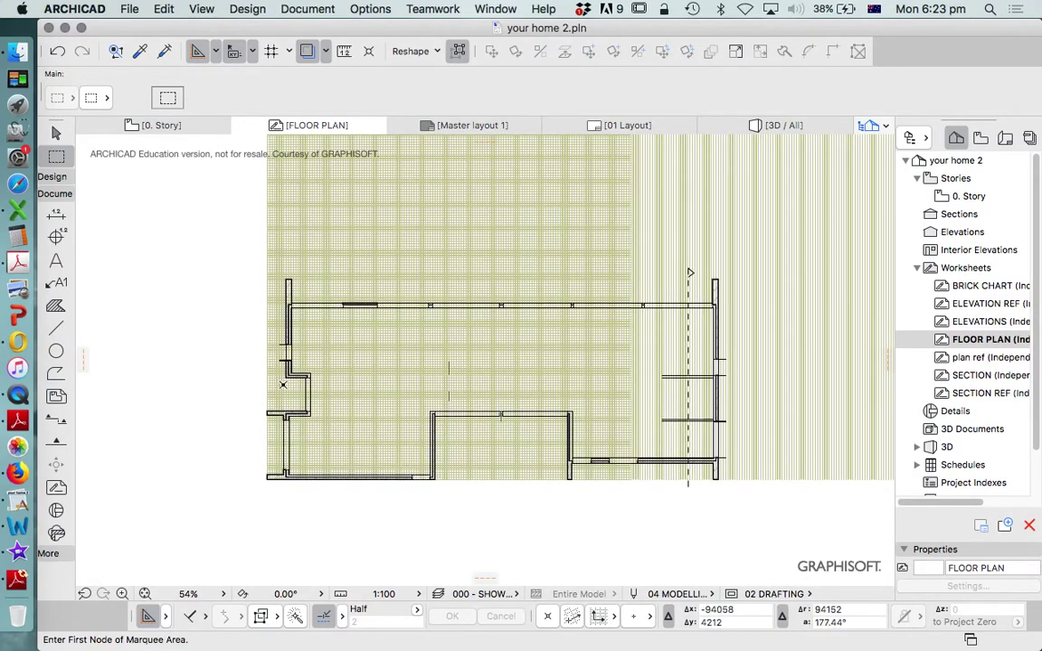
scroll(276, 367, up, 4)
scroll(354, 337, up, 2)
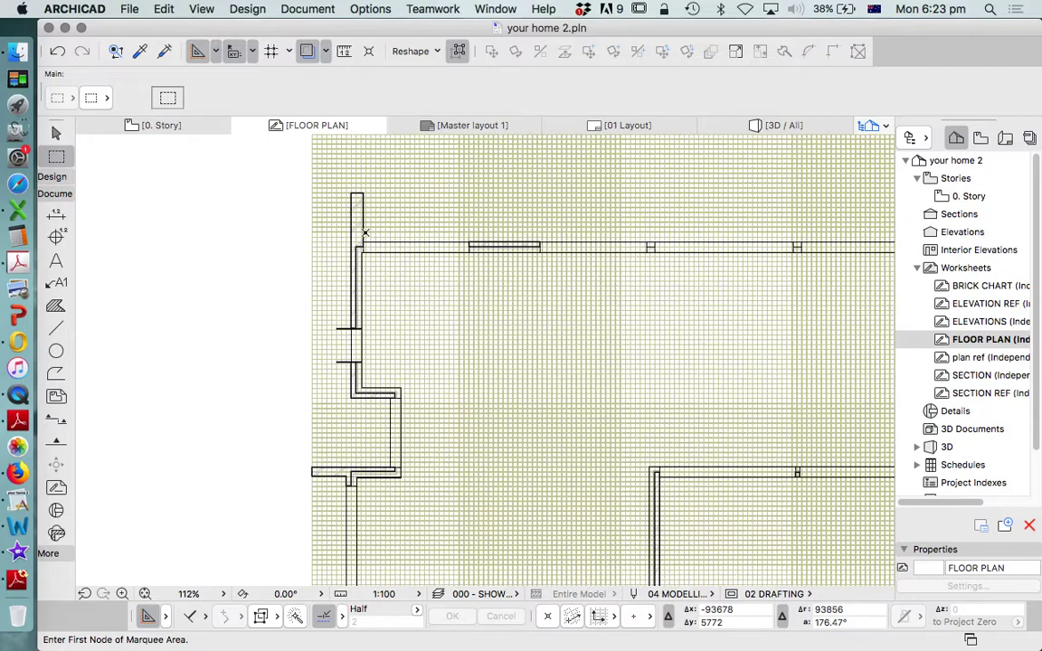
scroll(377, 201, up, 2)
scroll(377, 201, up, 1)
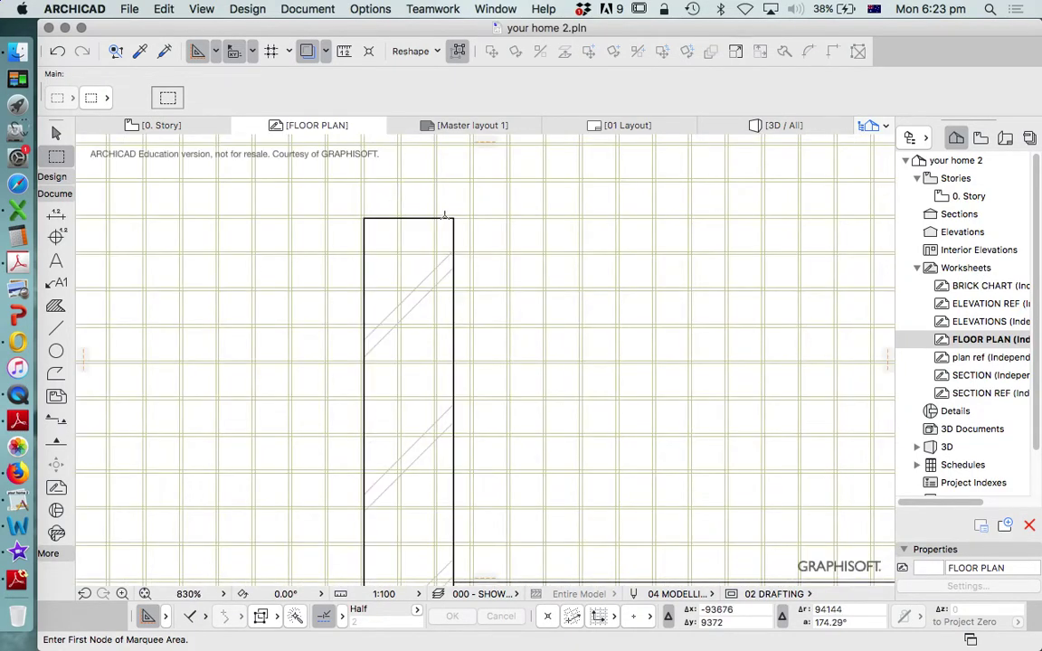
scroll(464, 209, down, 2)
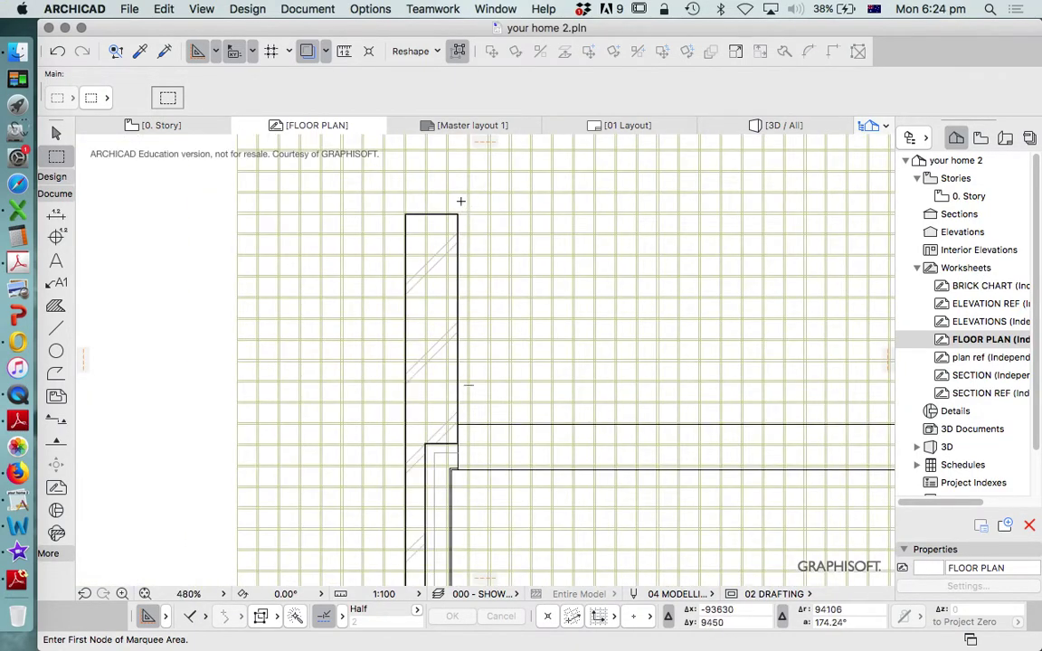
scroll(461, 202, down, 1)
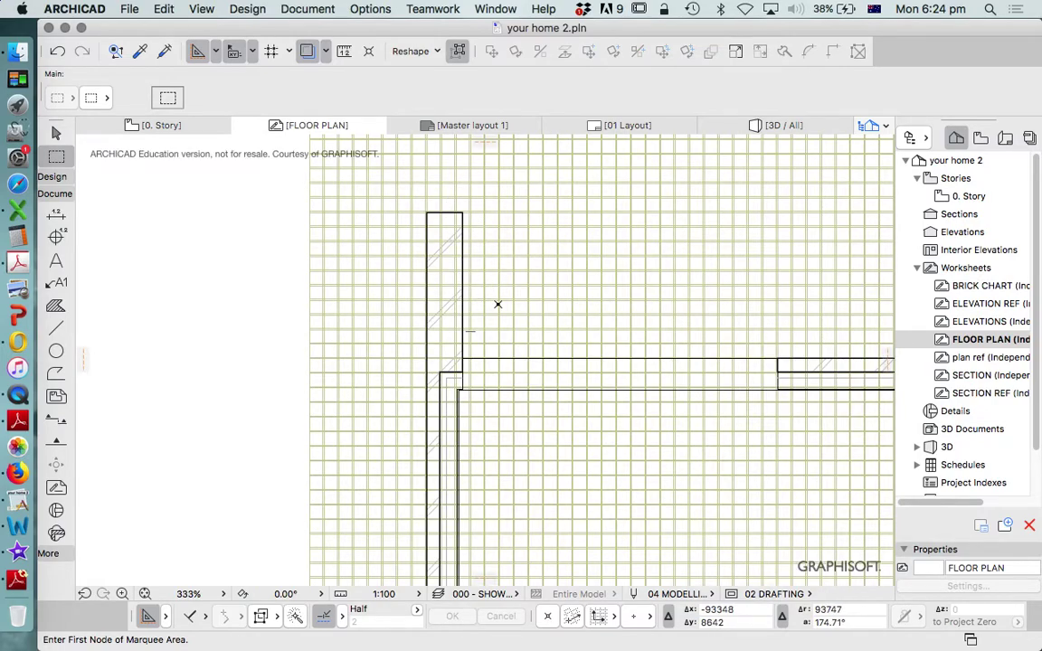
scroll(473, 215, up, 2)
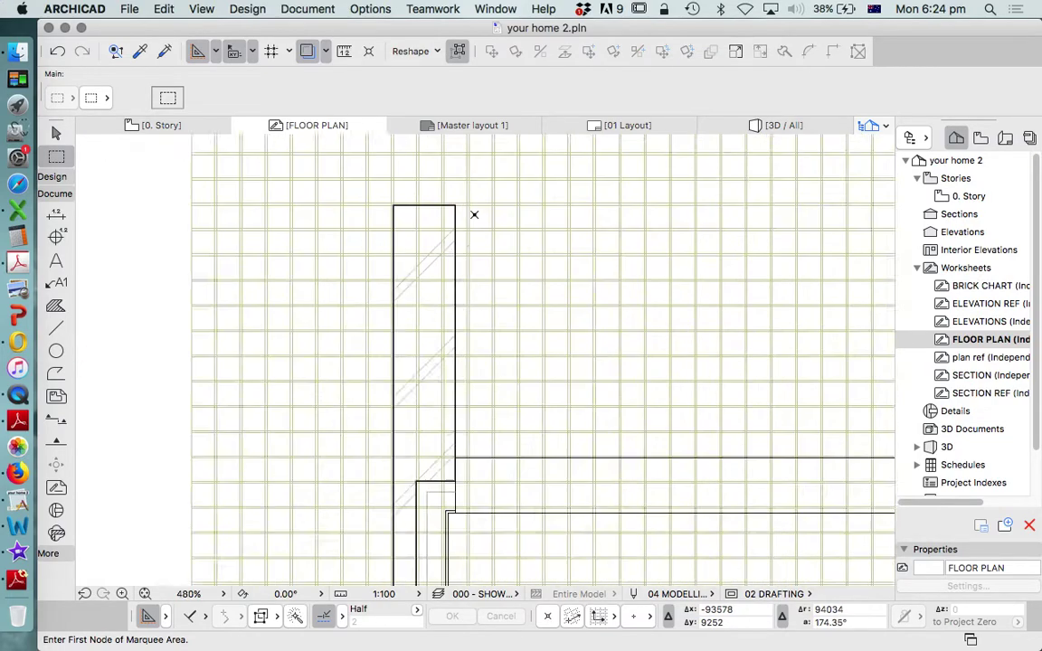
scroll(508, 255, down, 1)
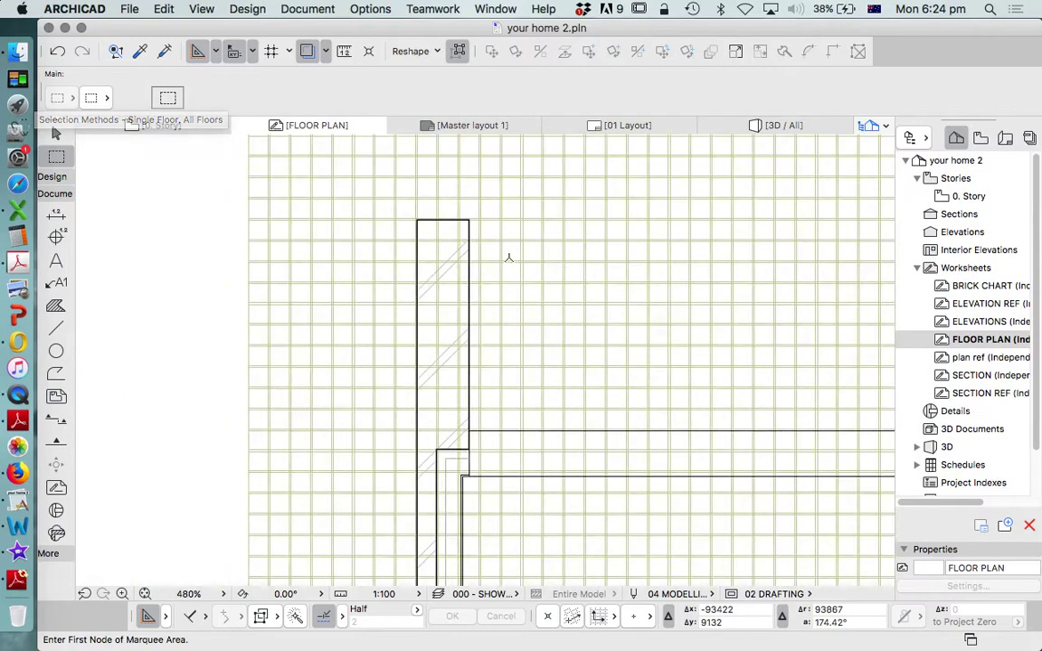
scroll(454, 218, up, 3)
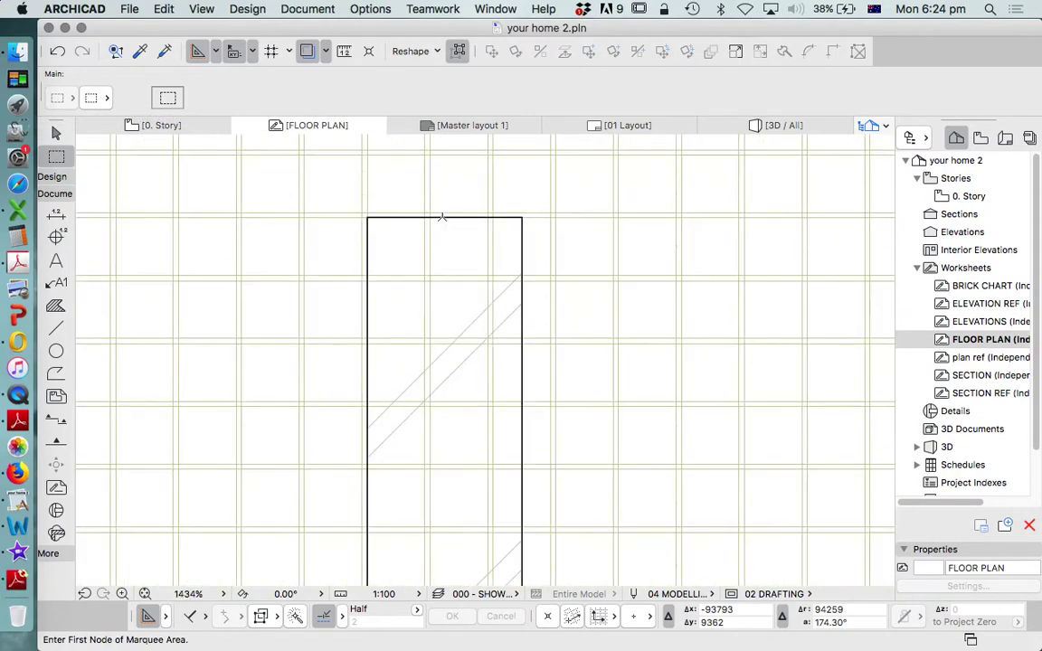
Move the wall-edge line's top endpoint onto the wall's top corner.
key(Escape)
click(522, 218)
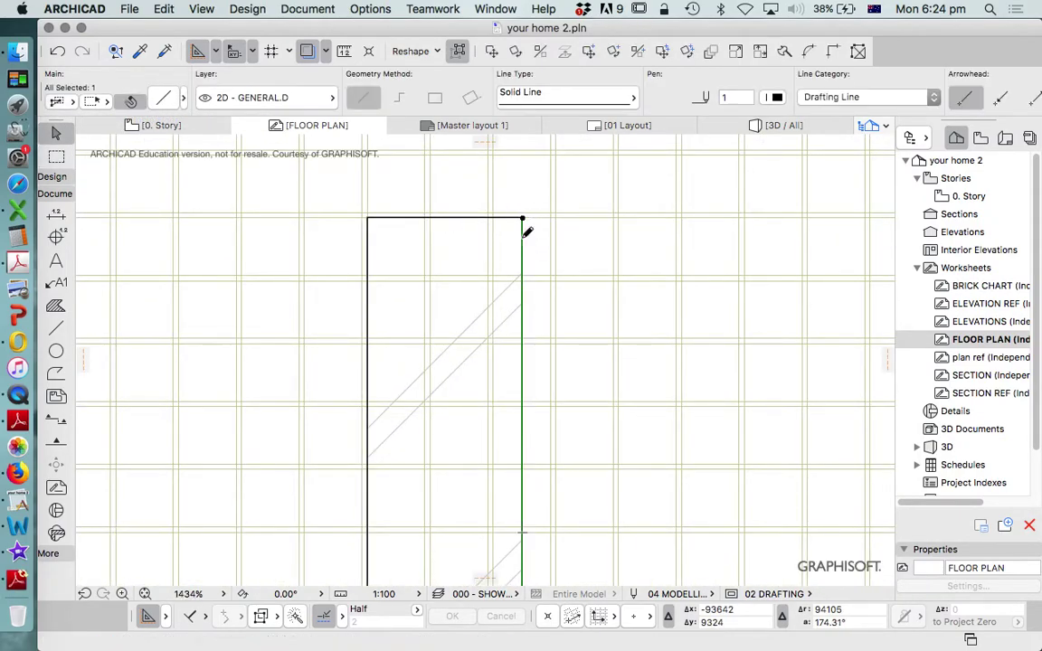
click(522, 218)
click(523, 218)
scroll(510, 244, down, 4)
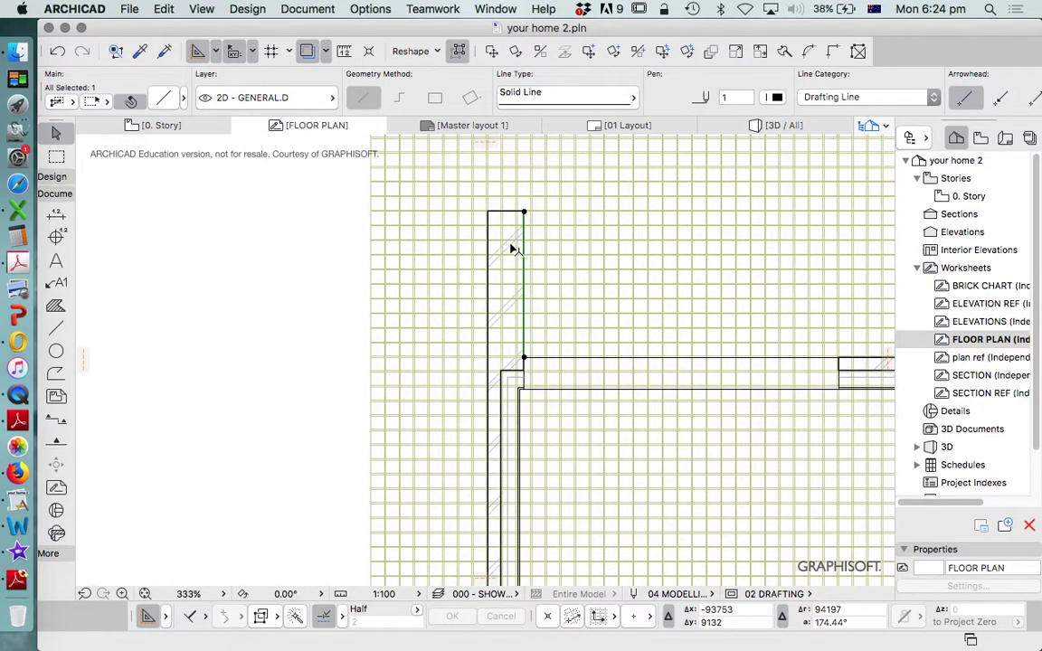
scroll(512, 248, up, 2)
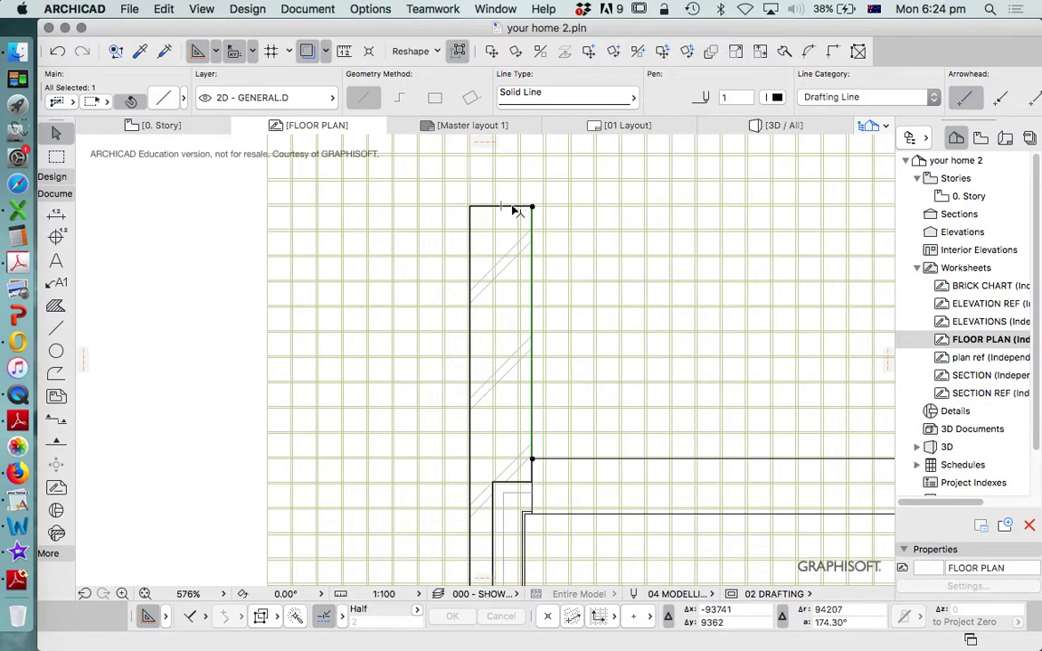
Select the edge line and inspect the wall end's Brickwork fill.
click(521, 244)
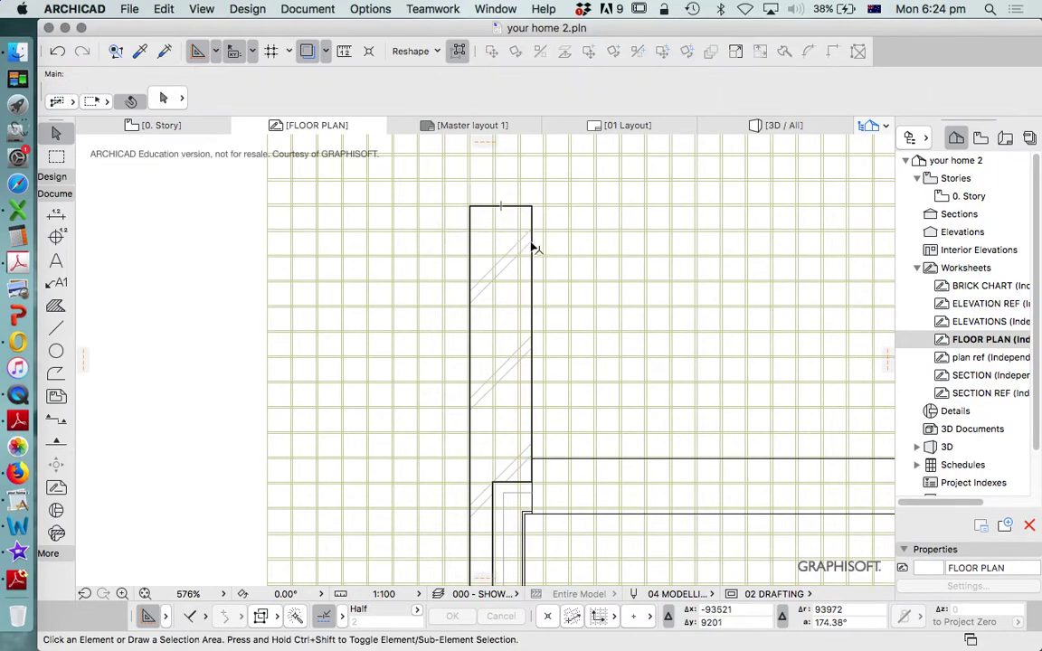
click(533, 240)
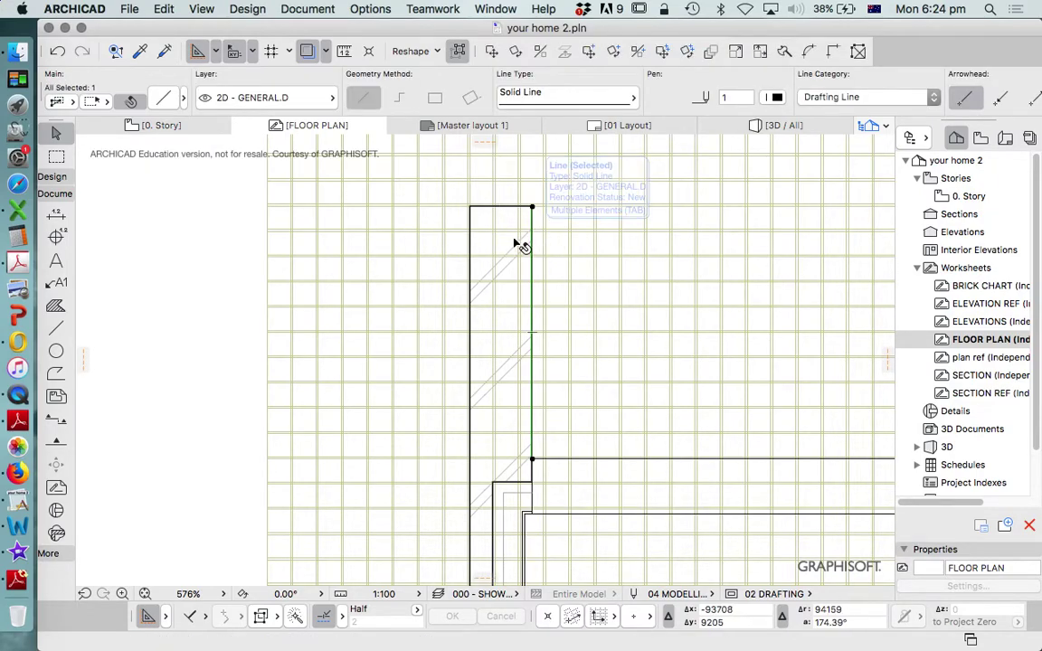
click(522, 246)
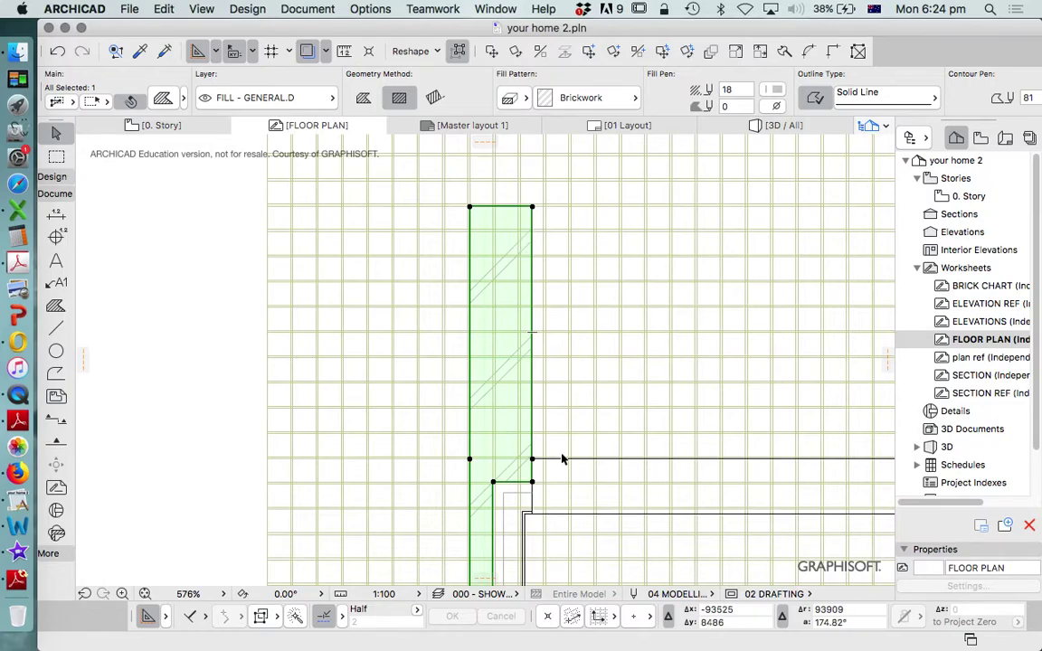
scroll(518, 423, up, 2)
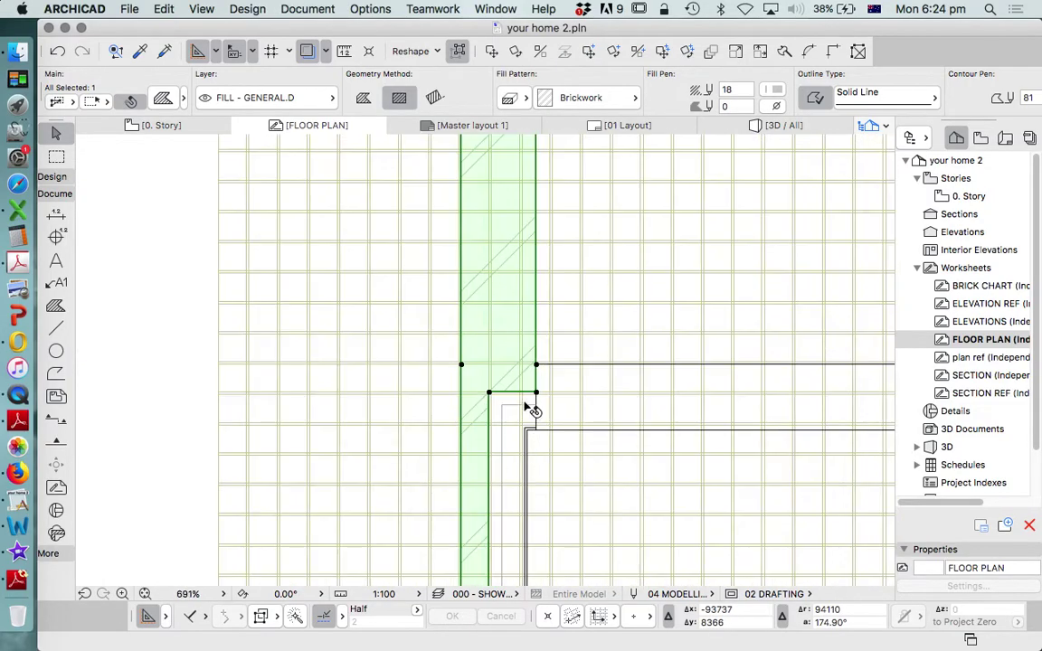
scroll(535, 274, down, 2)
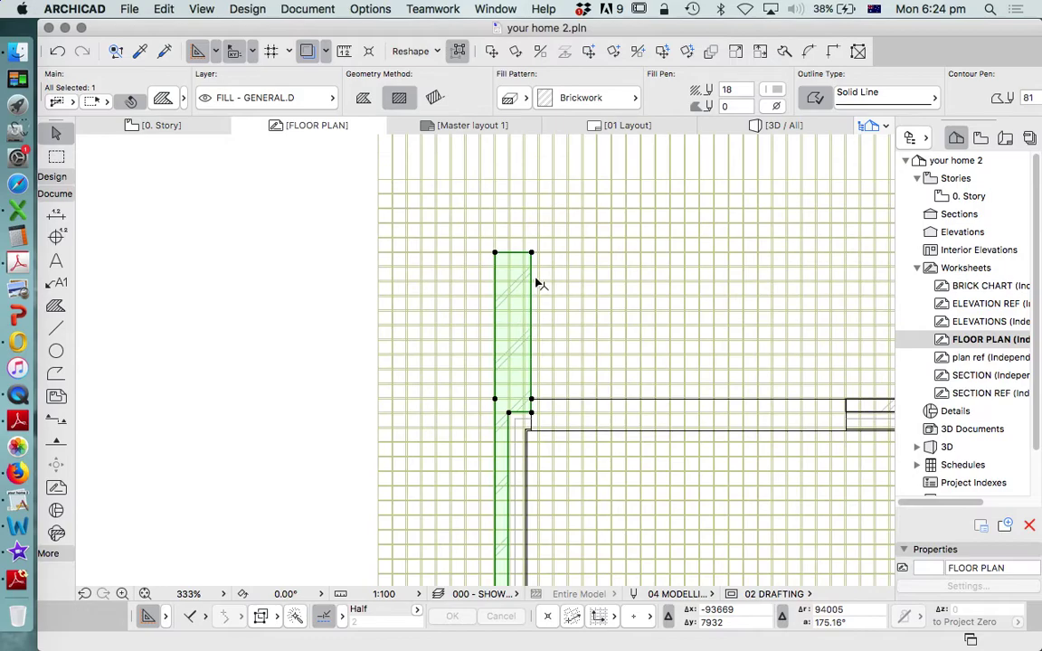
Stretch the wall outline's top corner 66 units left to align with the adjoining wall.
click(56, 156)
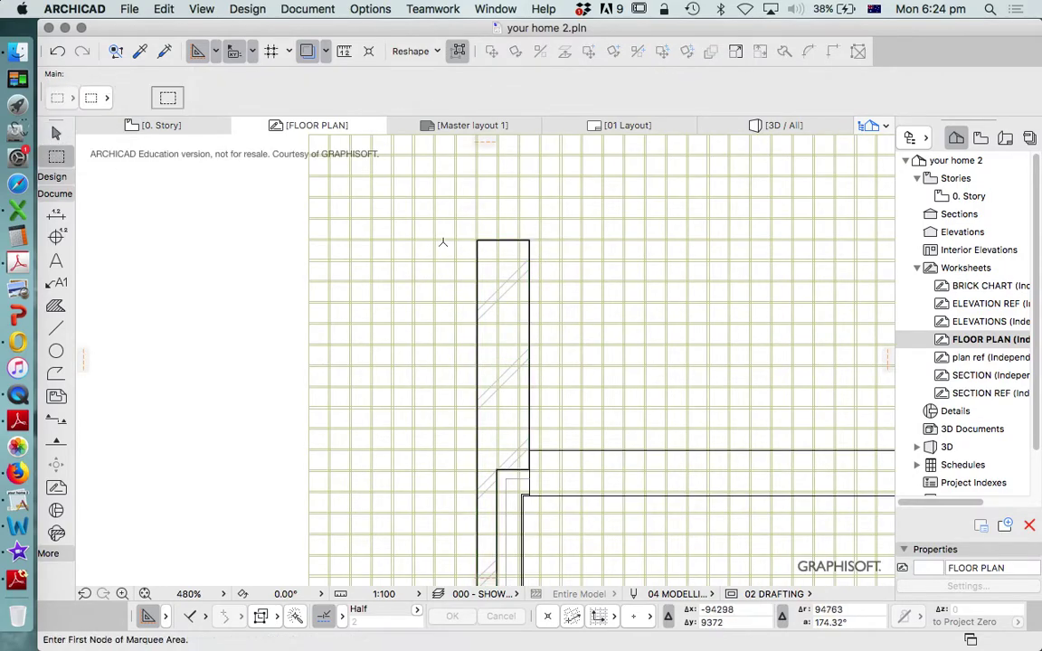
scroll(511, 271, down, 1)
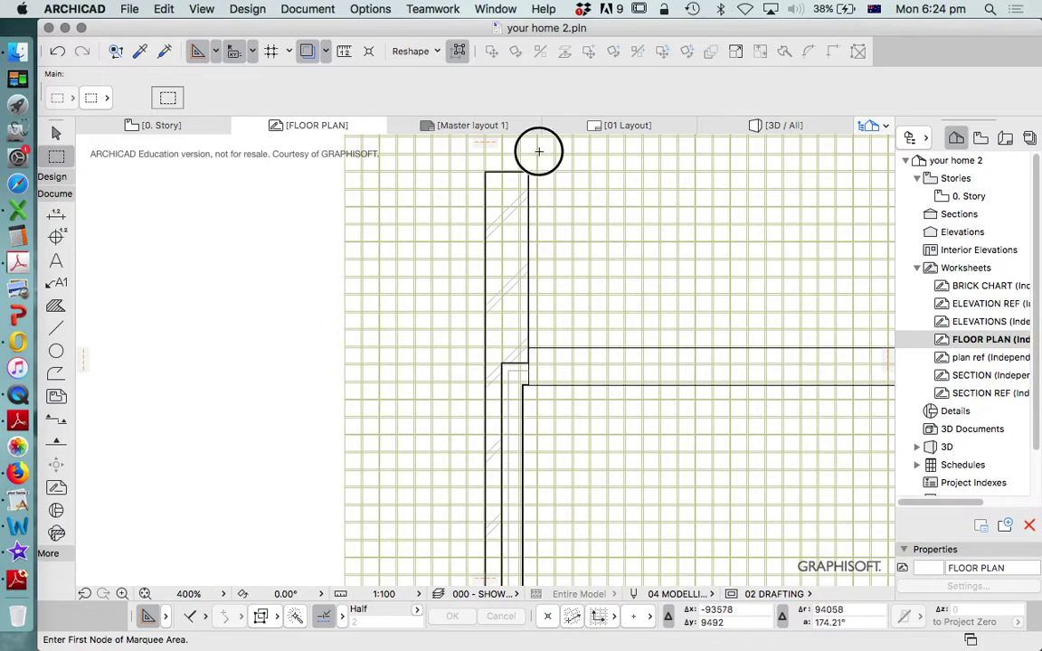
scroll(542, 365, up, 8)
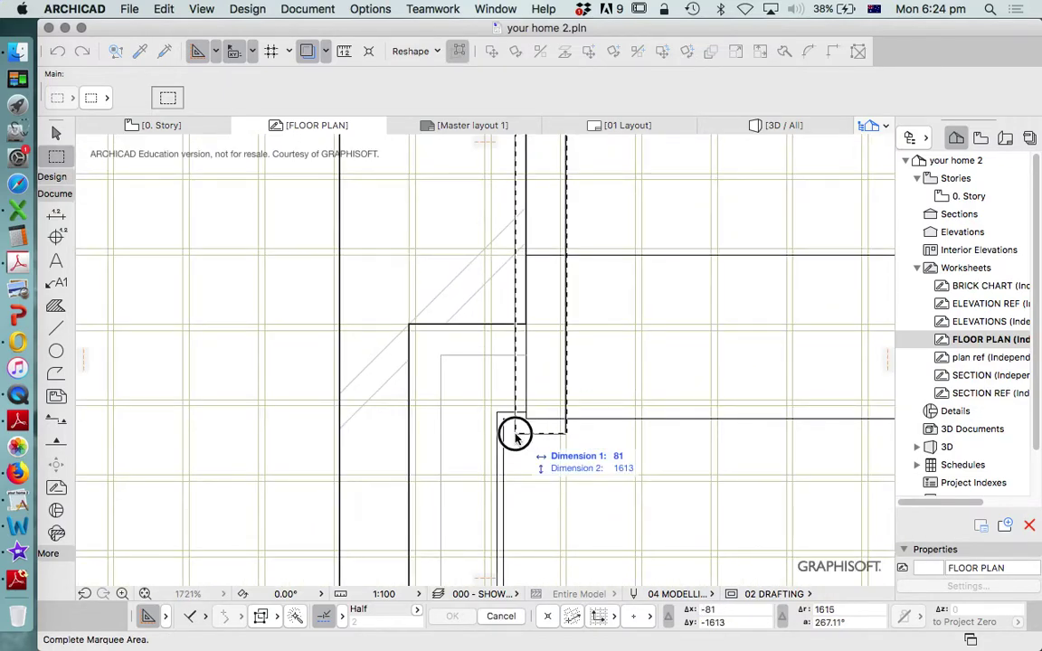
scroll(515, 437, down, 8)
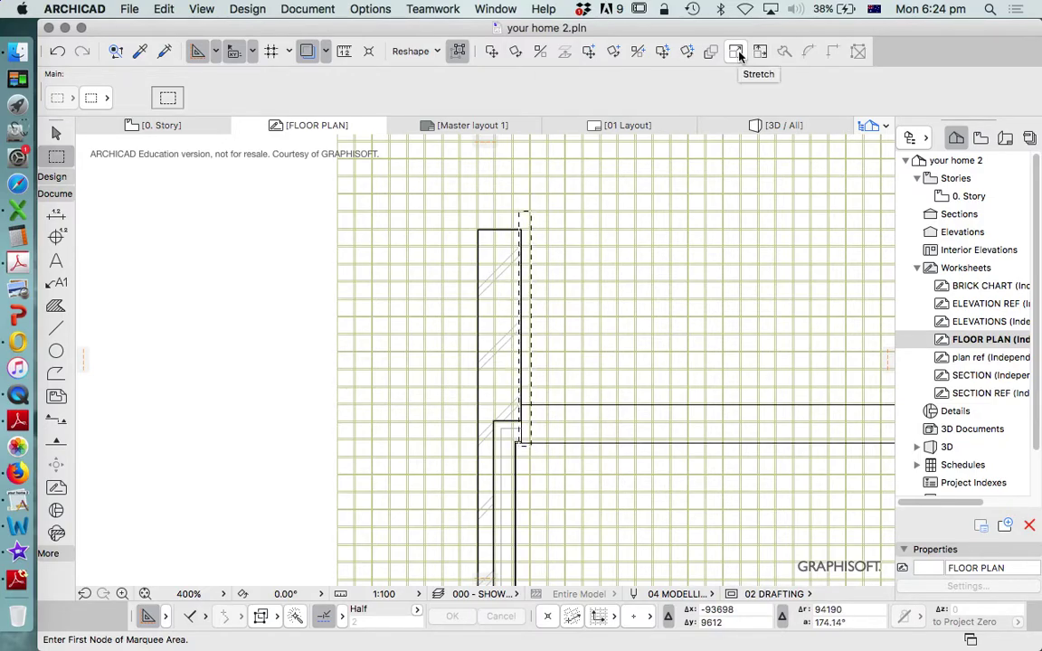
scroll(531, 212, up, 5)
scroll(530, 212, up, 3)
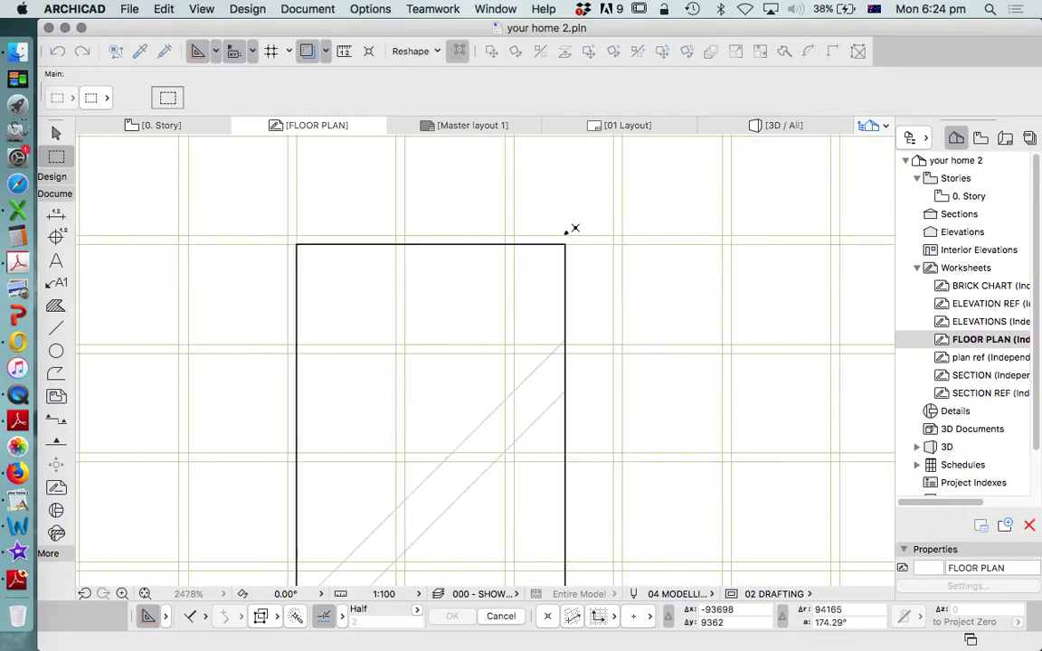
click(565, 243)
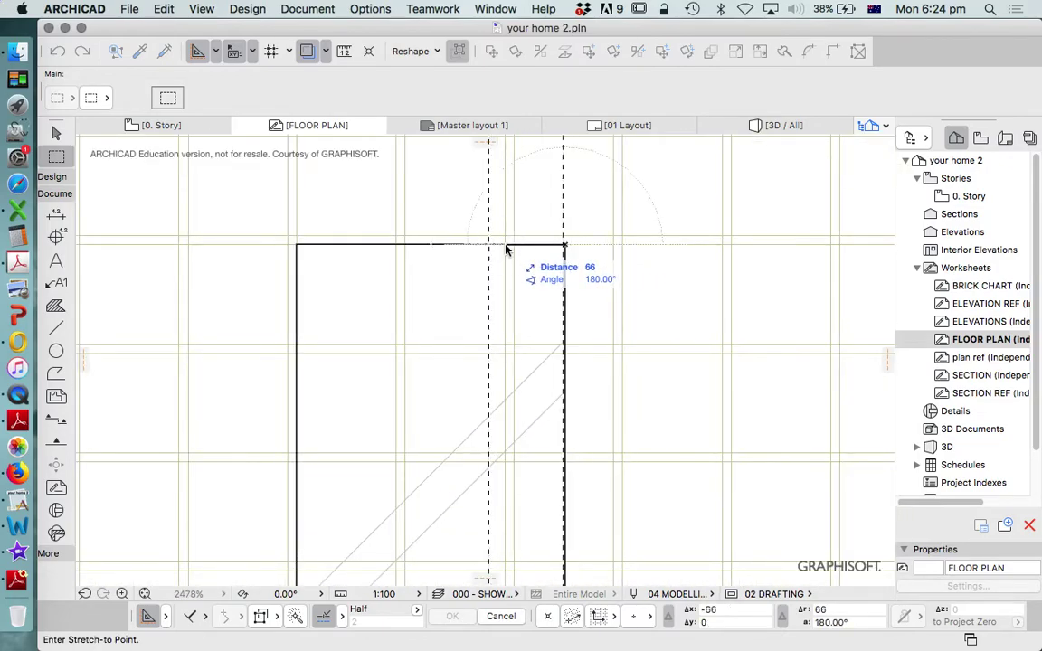
click(507, 243)
scroll(590, 220, down, 7)
scroll(590, 220, up, 6)
scroll(537, 337, down, 1)
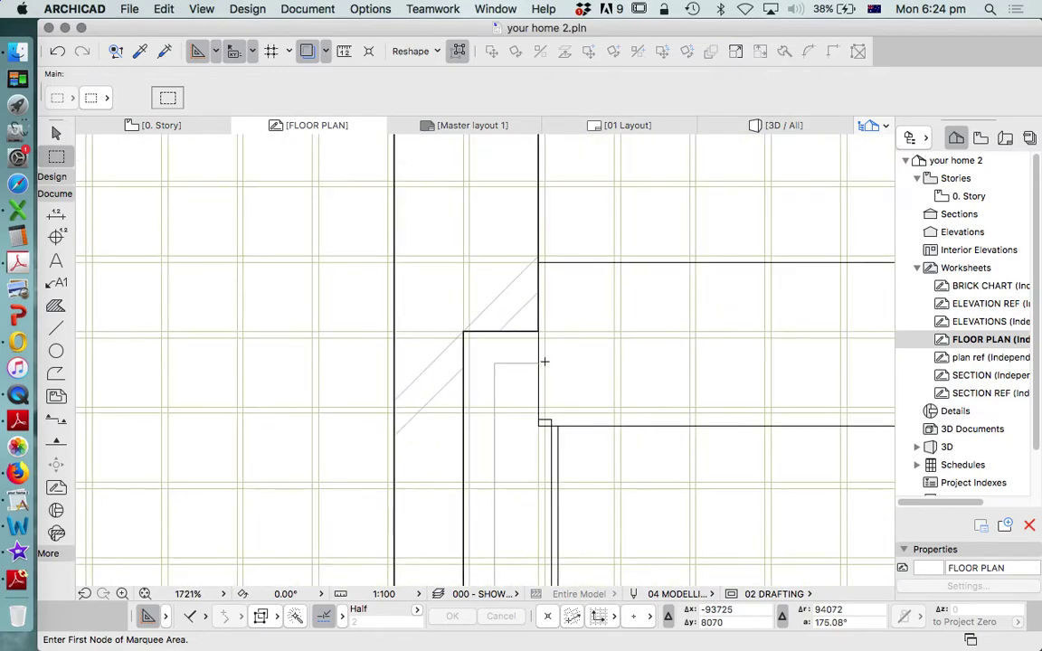
scroll(507, 276, down, 2)
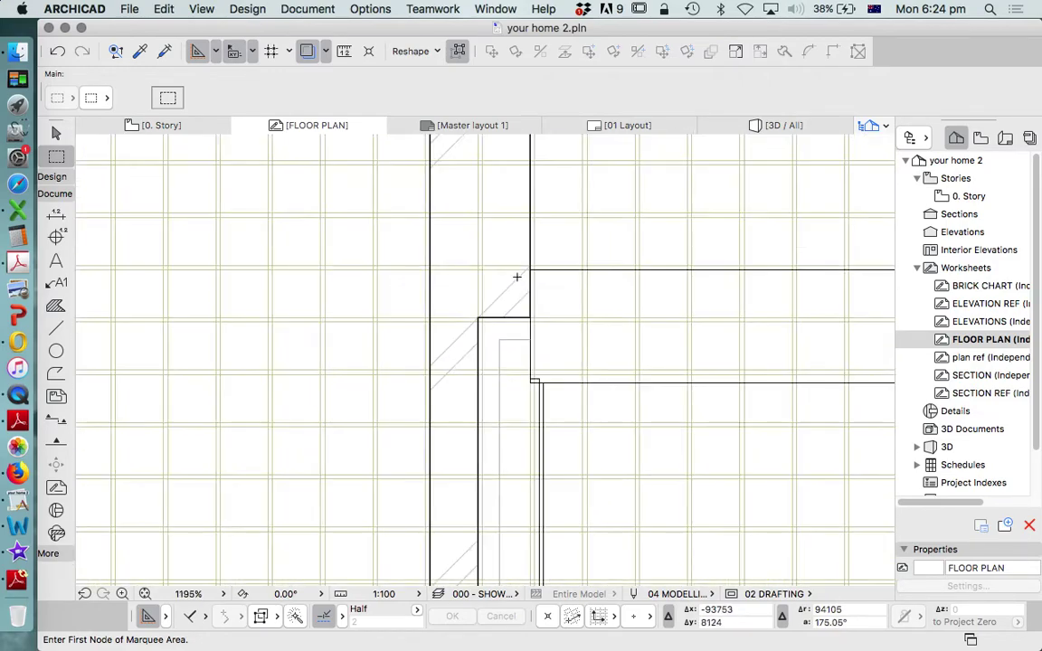
Select and inspect the short vertical line segments at the wall corner.
key(Escape)
click(532, 355)
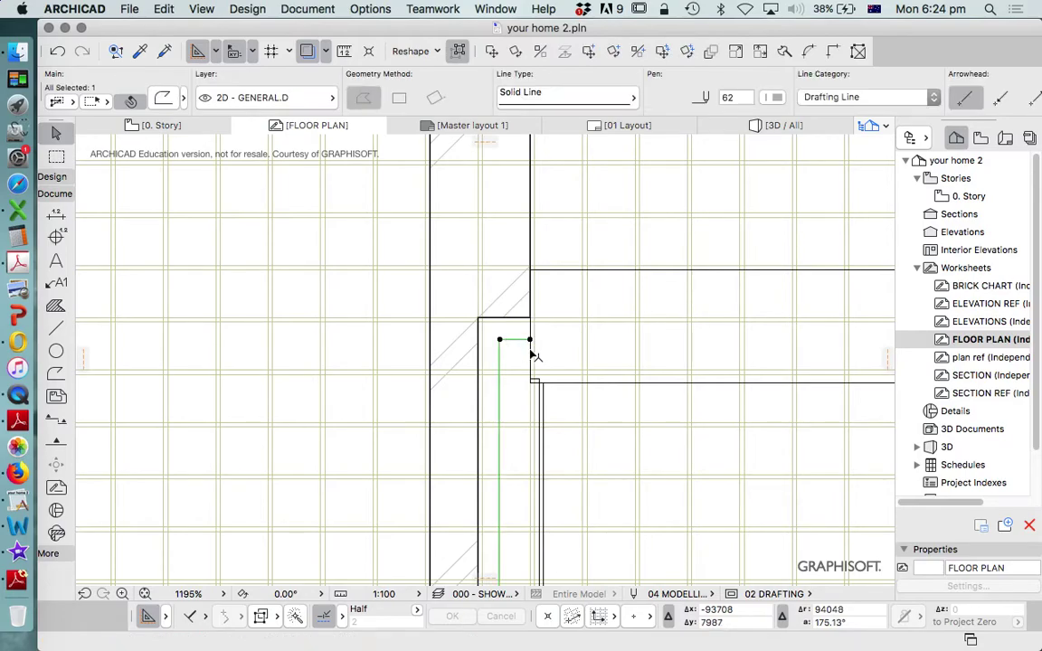
key(Escape)
scroll(545, 391, up, 6)
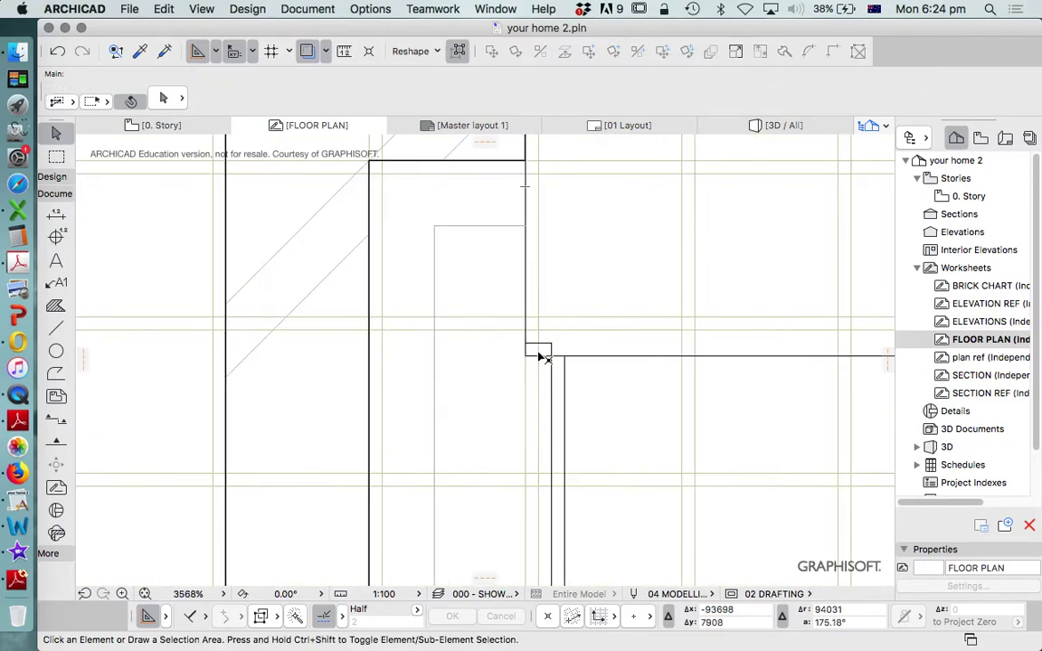
click(541, 346)
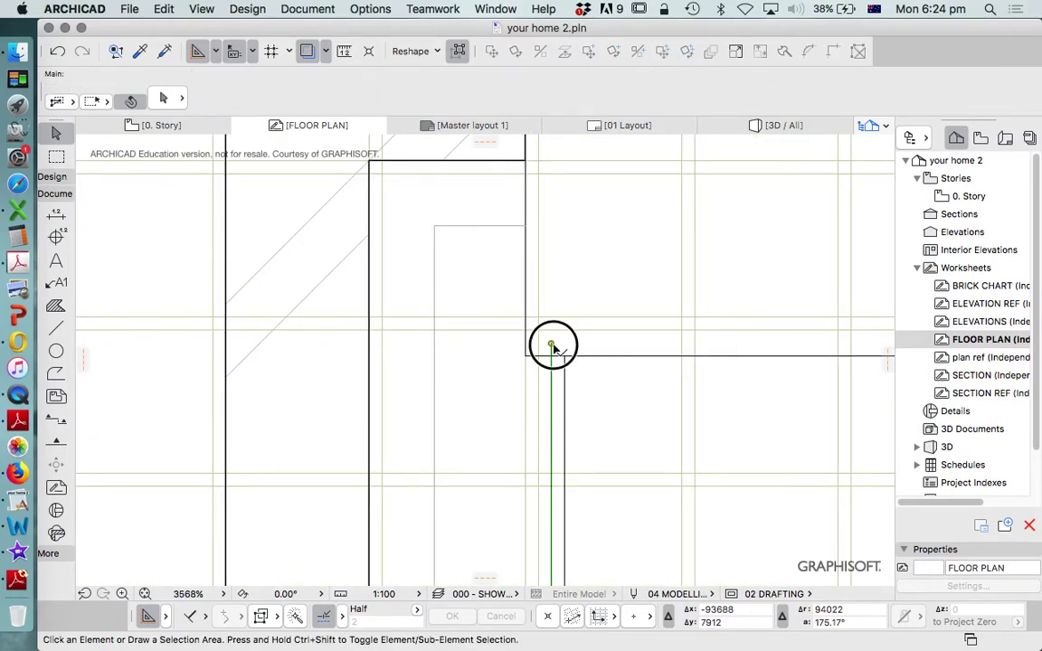
click(555, 348)
scroll(554, 352, up, 3)
click(549, 342)
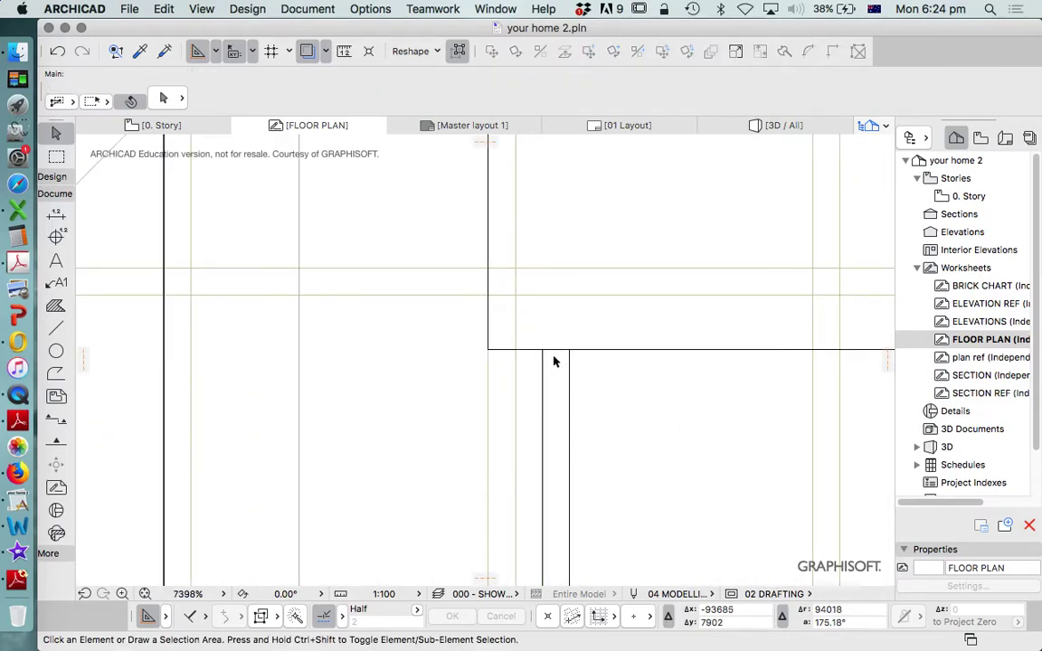
scroll(533, 326, down, 15)
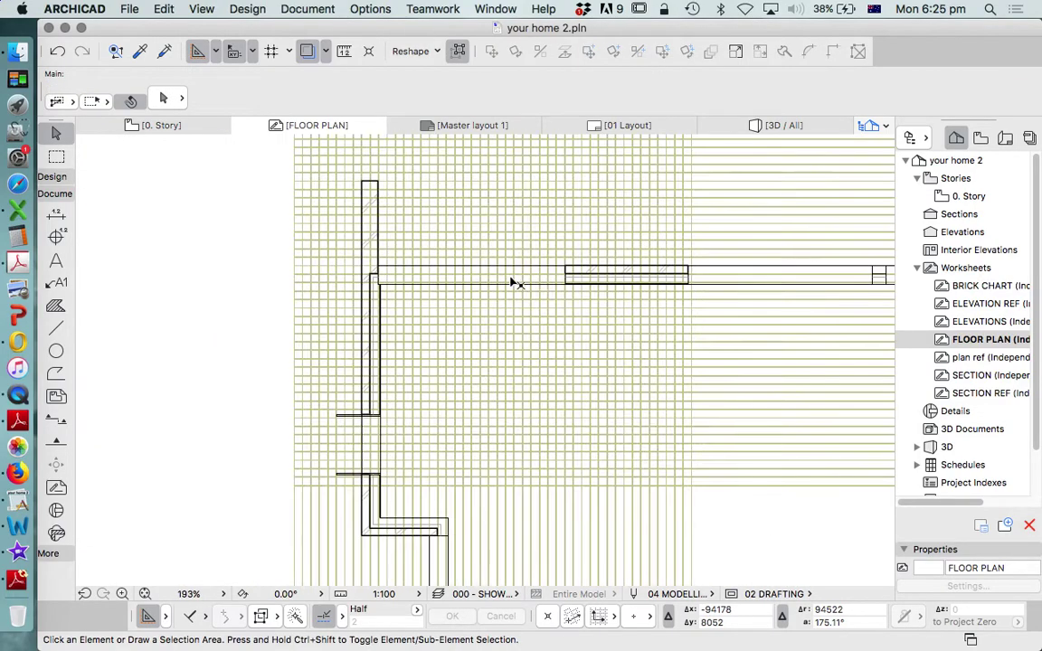
scroll(489, 282, up, 1)
scroll(382, 277, up, 4)
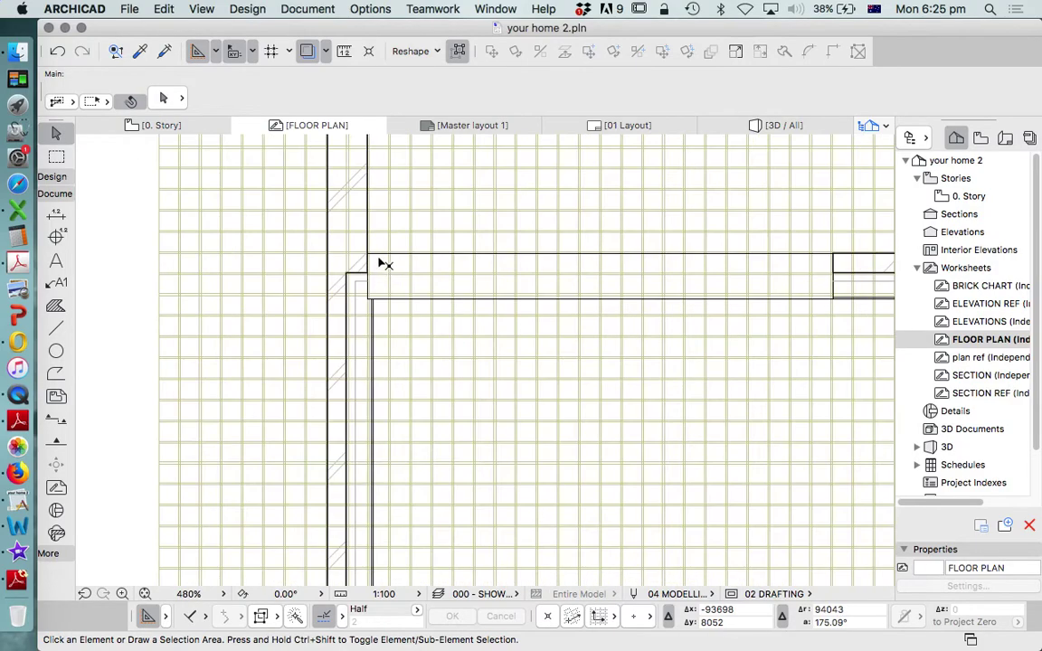
Stretch the horizontal wall line's end 120 units over.
click(371, 257)
click(367, 255)
scroll(401, 248, up, 8)
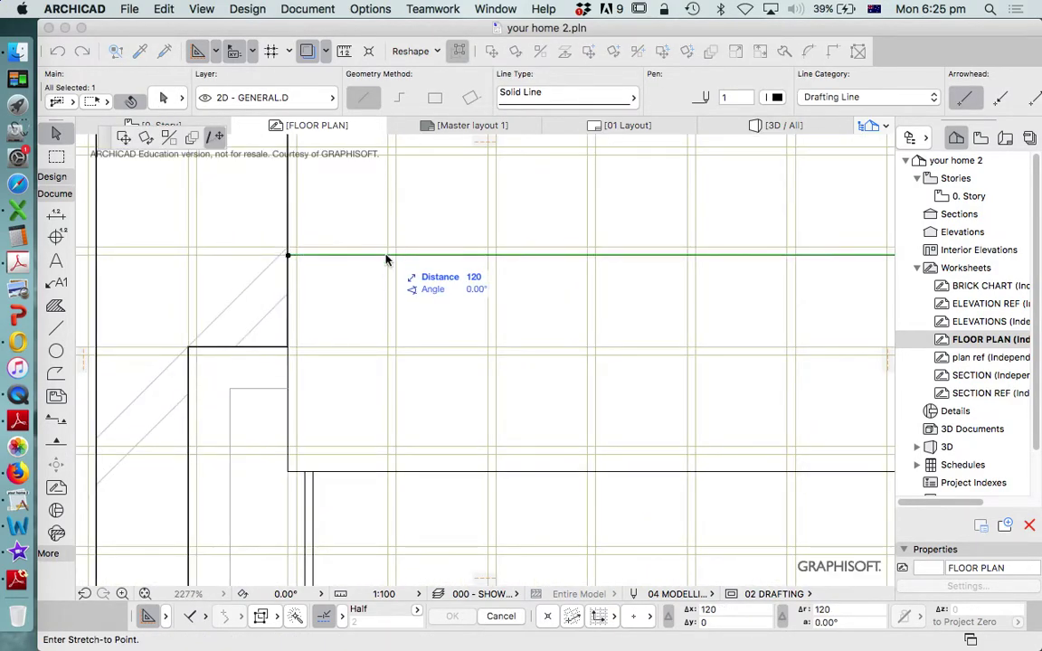
click(397, 250)
key(Escape)
Move the vertical corner line 120 right and add a brickwork fill node at the corner.
click(288, 270)
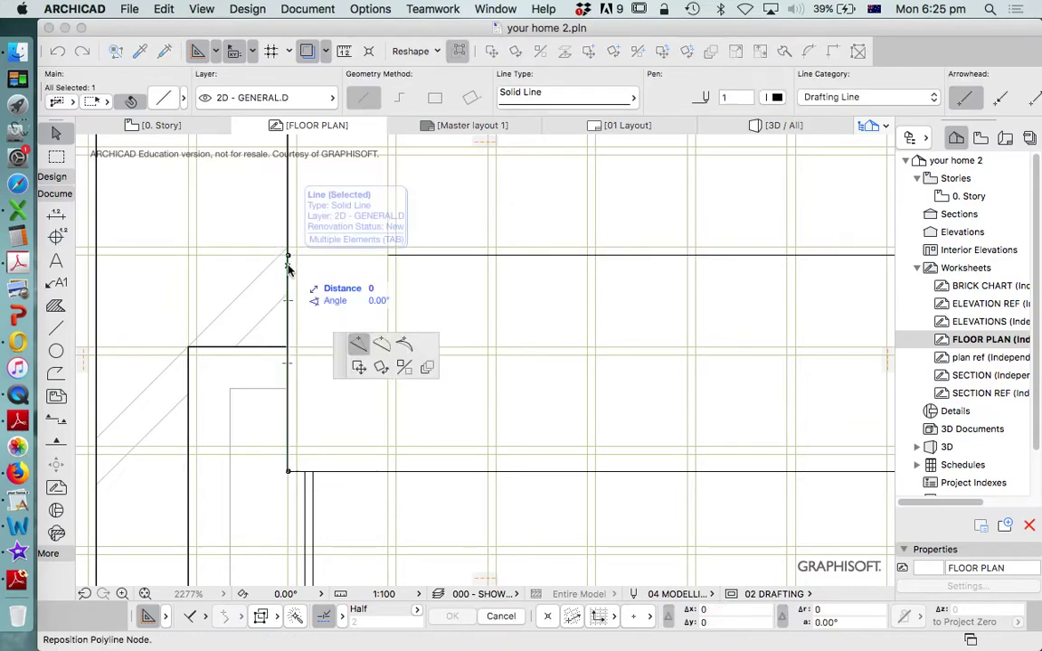
click(497, 53)
click(287, 255)
click(387, 257)
click(291, 274)
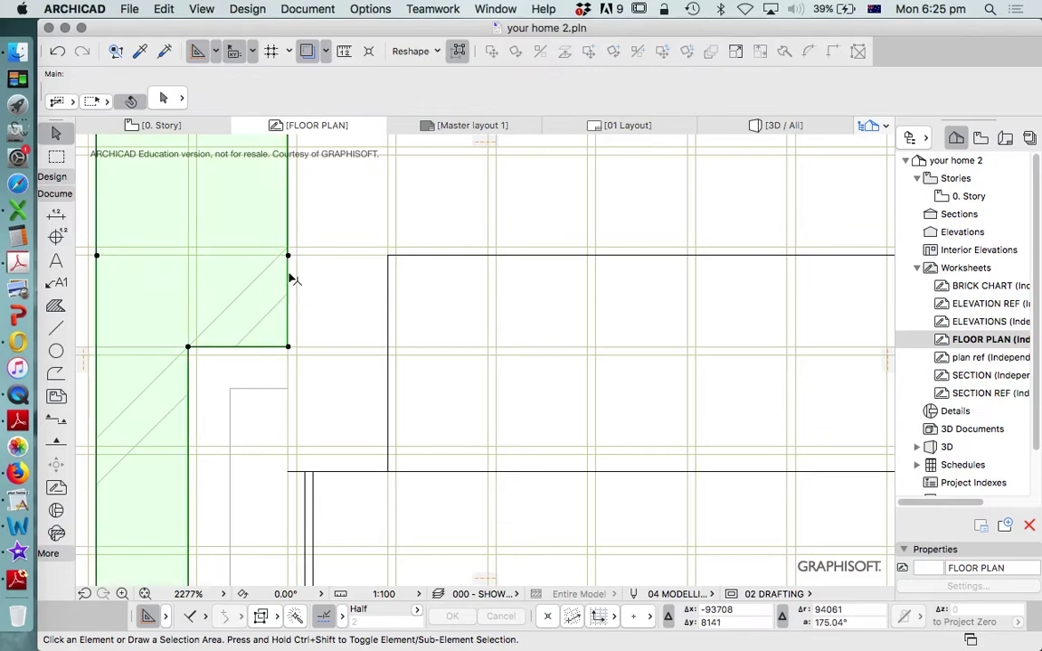
click(288, 272)
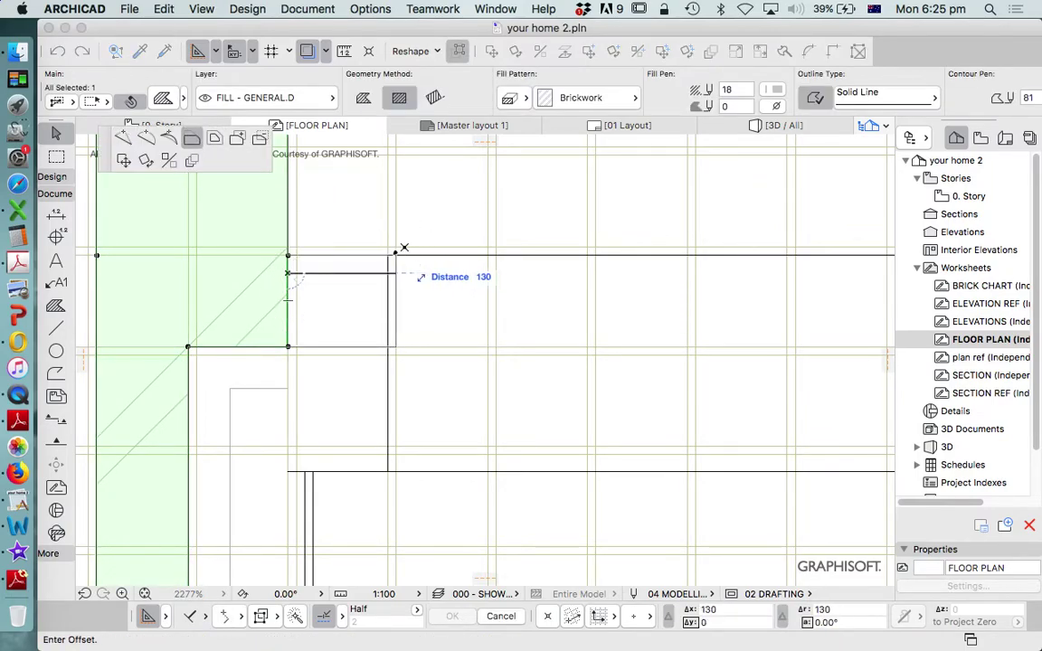
click(388, 256)
key(Escape)
Reposition the left vertical line's end node 120 units over and hide the background grid.
scroll(268, 399, up, 5)
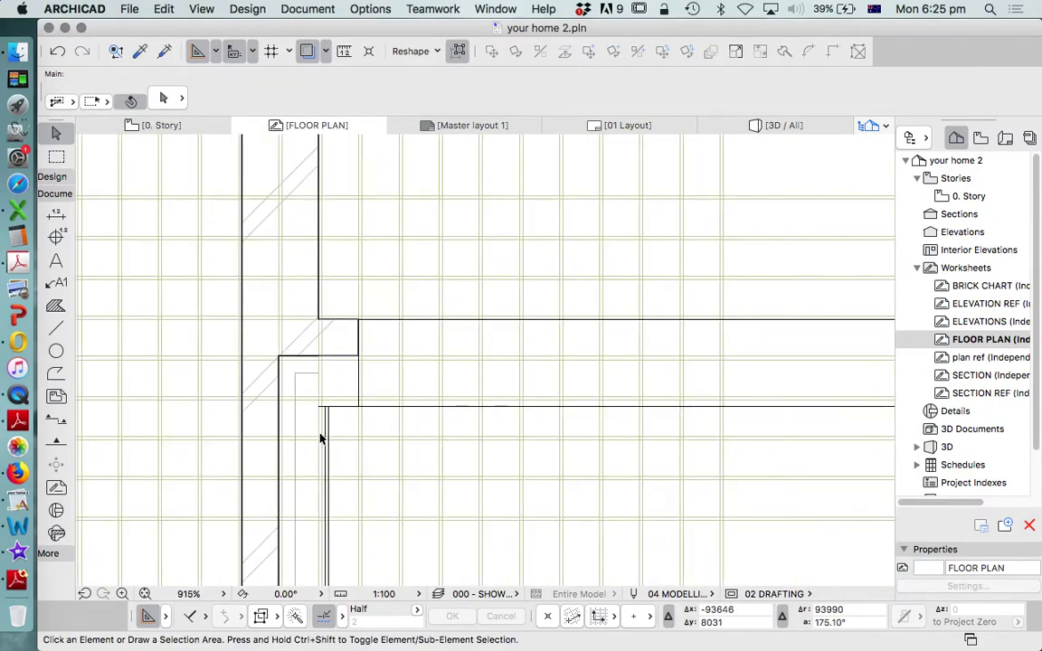
scroll(371, 357, down, 15)
click(637, 324)
scroll(641, 324, up, 5)
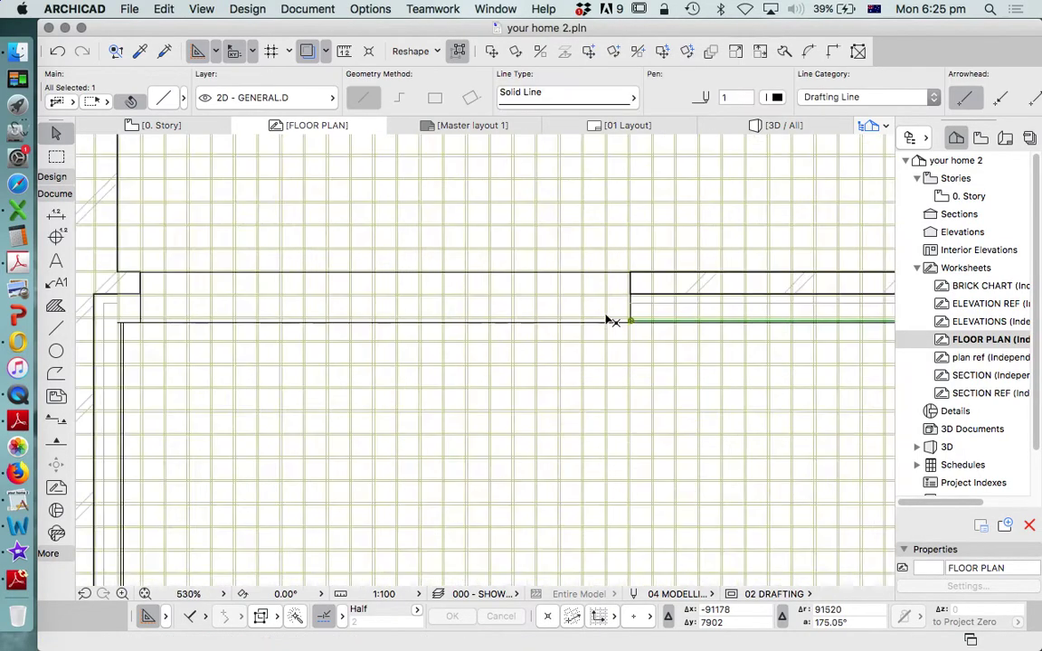
scroll(102, 322, up, 2)
click(121, 302)
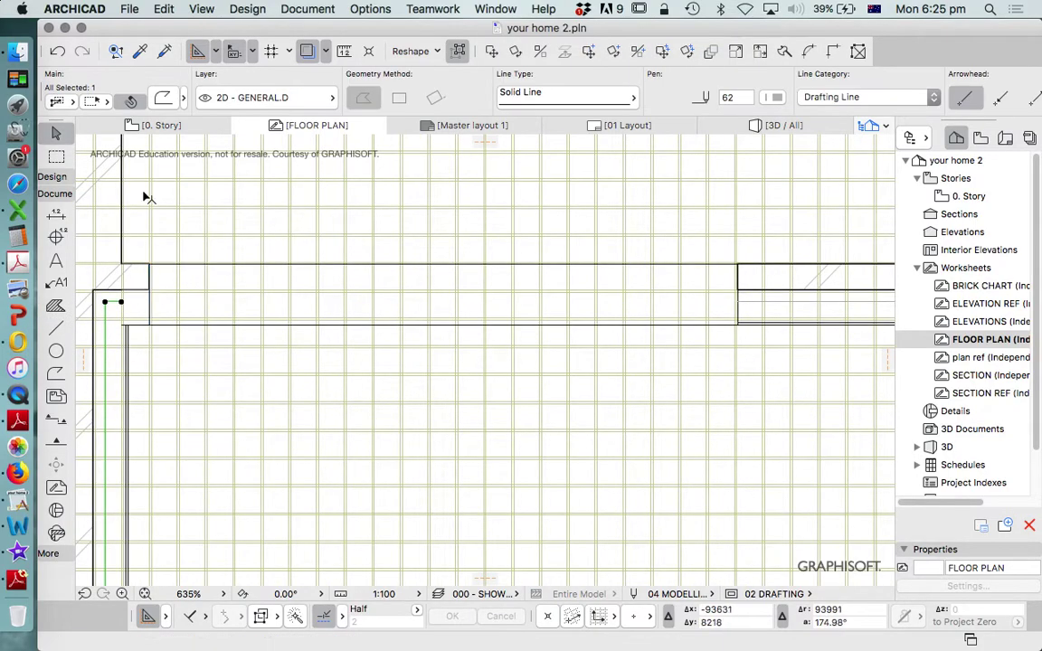
scroll(97, 302, up, 10)
click(176, 251)
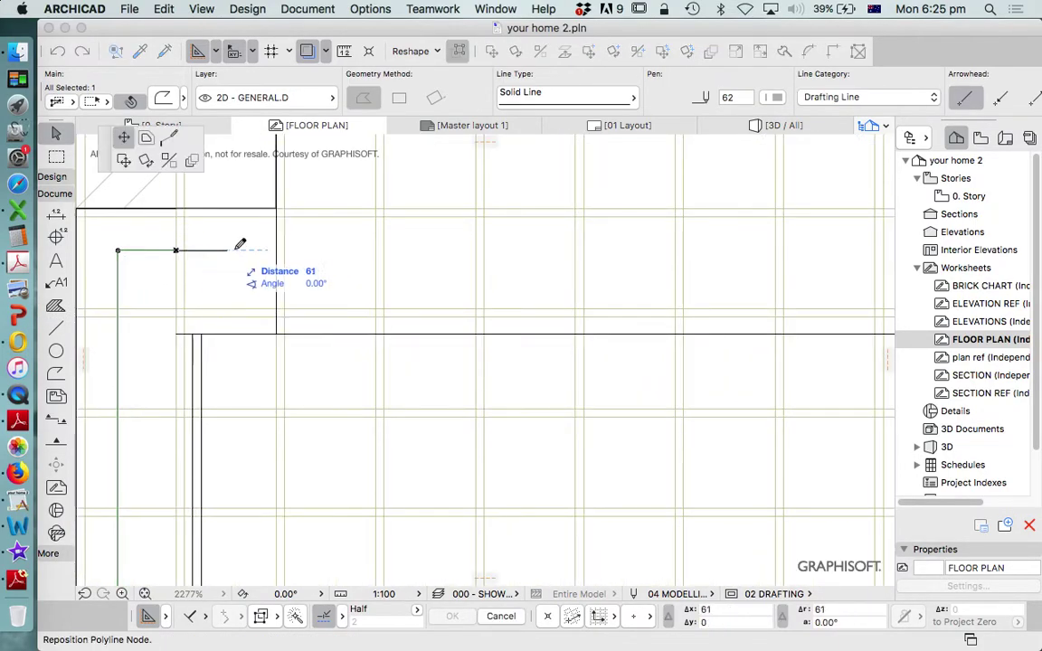
click(280, 242)
key(Escape)
scroll(185, 326, up, 5)
click(306, 48)
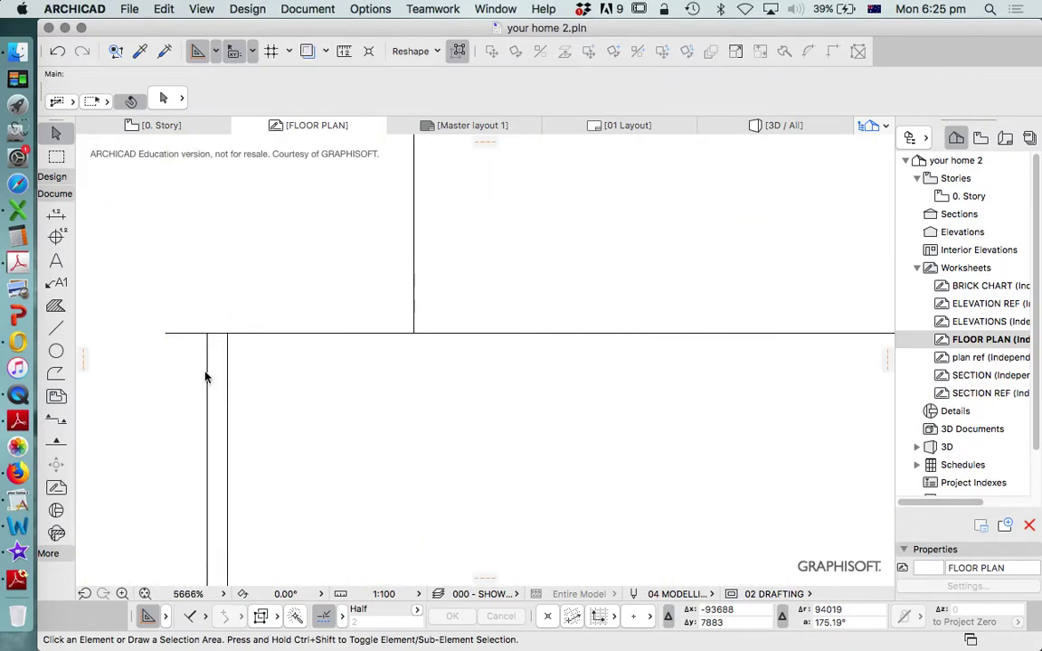
Undo the stray cap-line drag and move the short cap line up 10.
drag(190, 333, 258, 292)
key(Escape)
key(super+z)
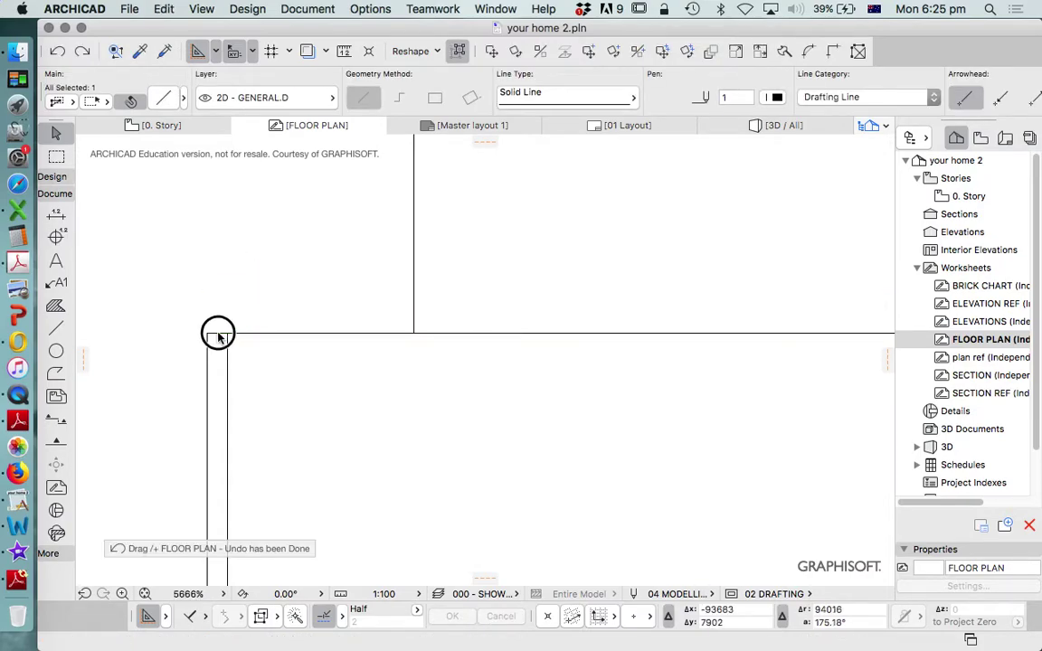
click(218, 336)
key(super+d)
click(322, 398)
text(10)
key(Return)
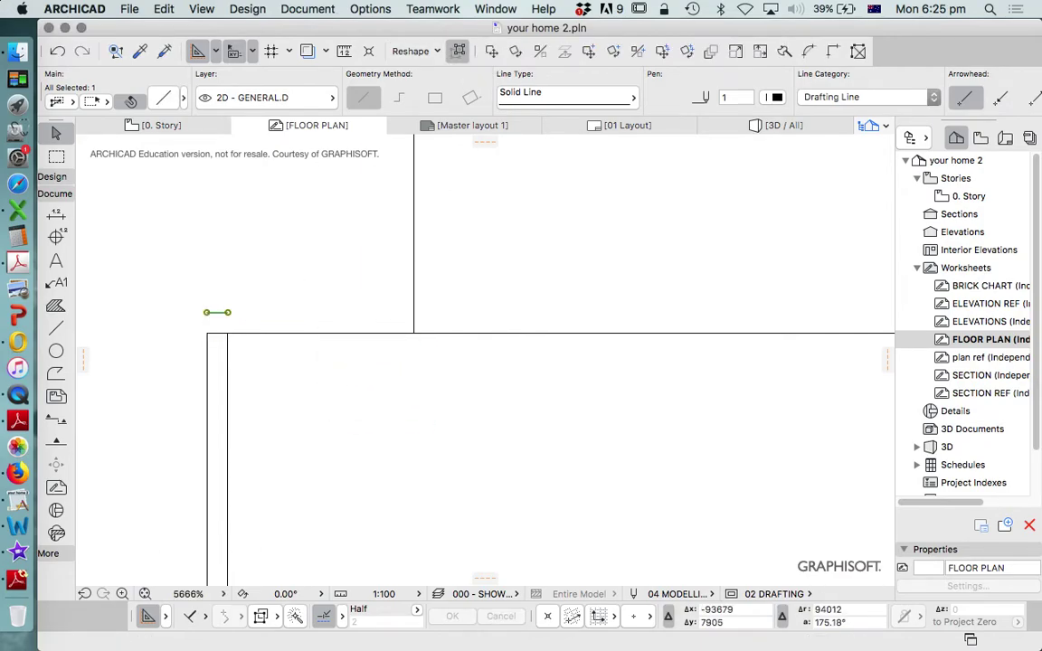
Stretch the cap line's end across to the adjoining wall line.
click(230, 312)
click(415, 313)
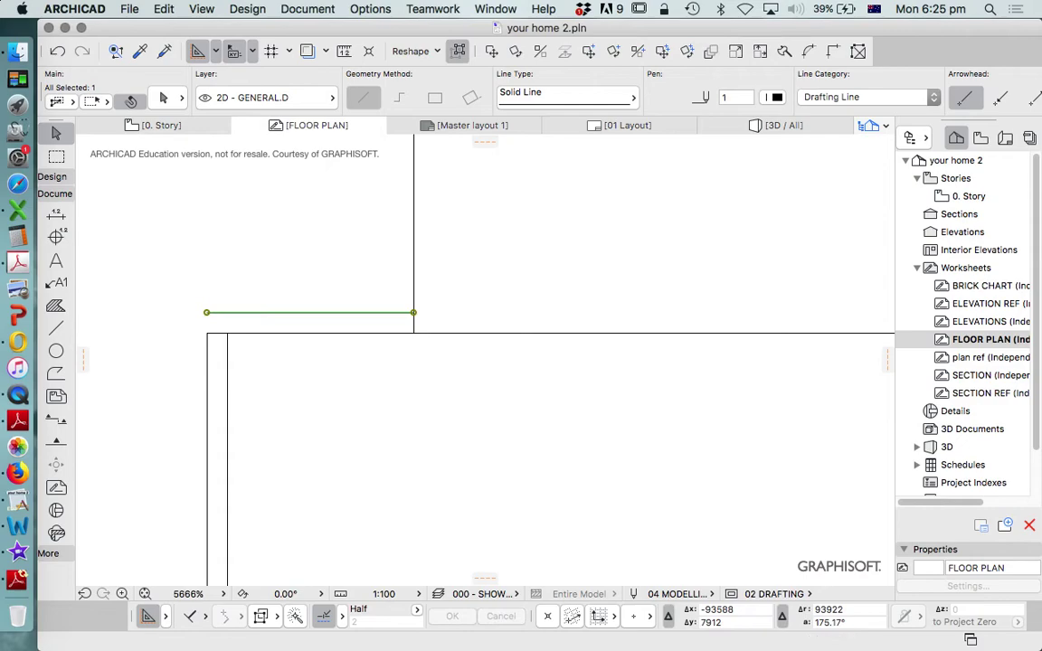
key(Escape)
shift+click(310, 313)
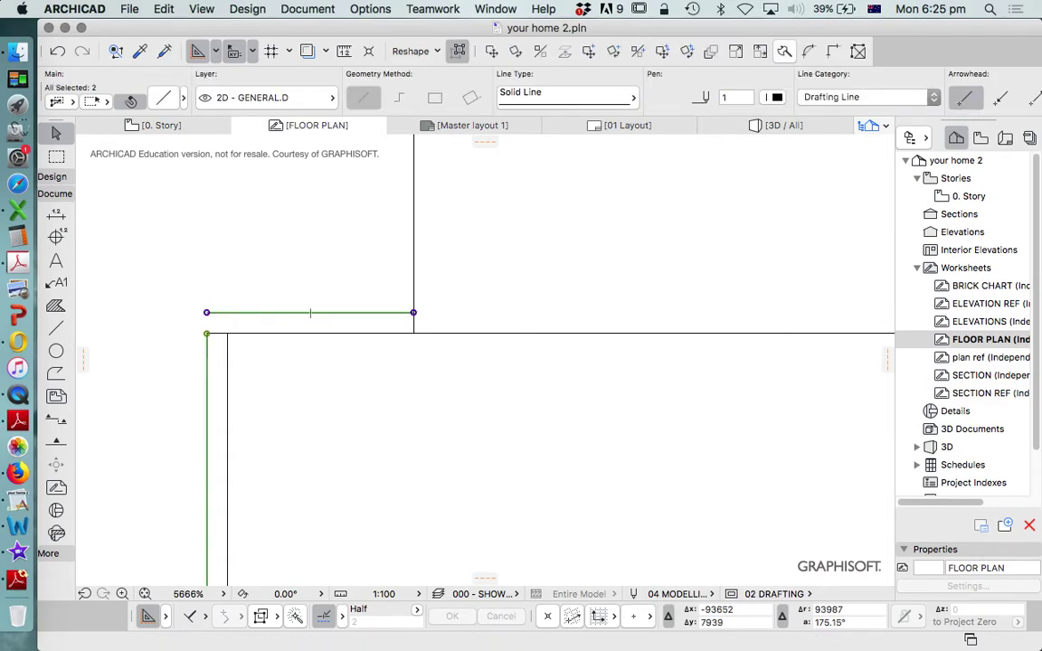
key(Escape)
scroll(203, 361, up, 5)
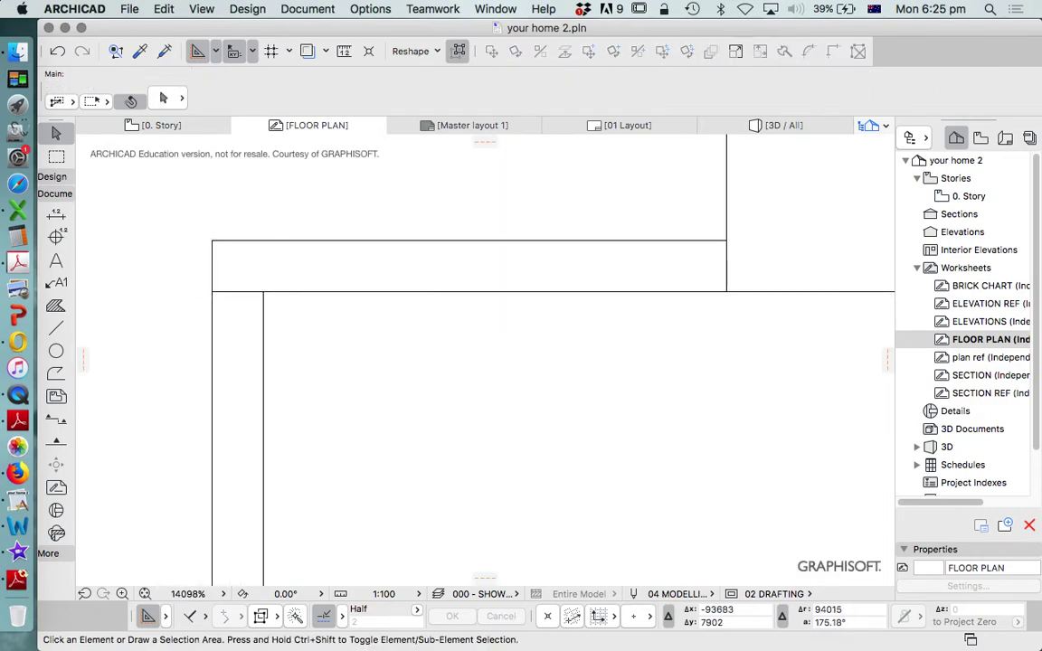
scroll(204, 361, down, 10)
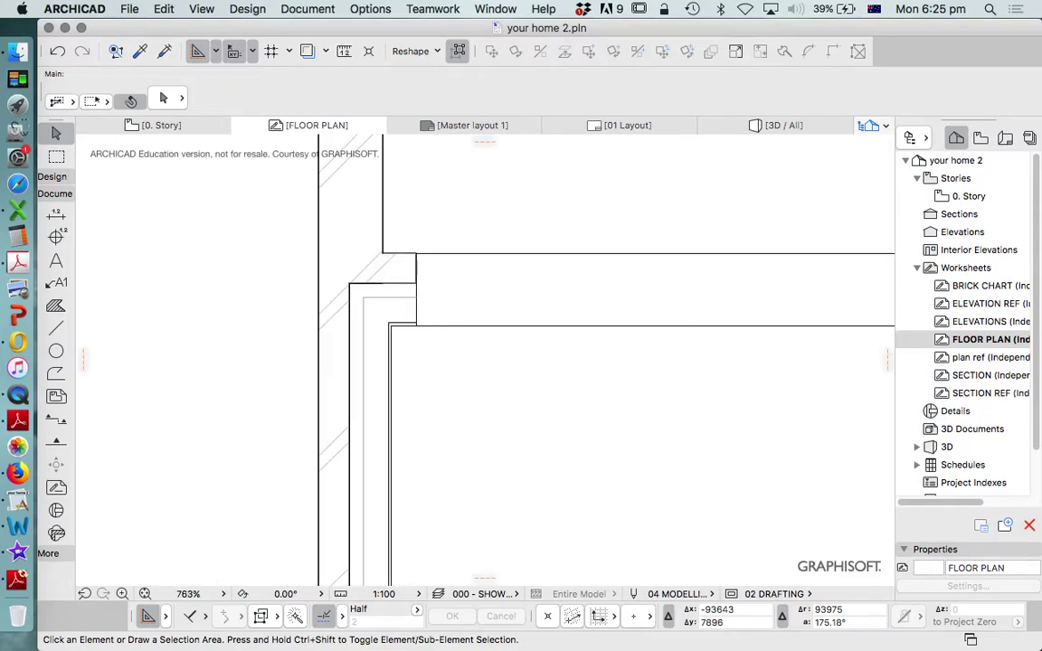
Show the background grid again and marquee the wall end.
scroll(312, 266, down, 4)
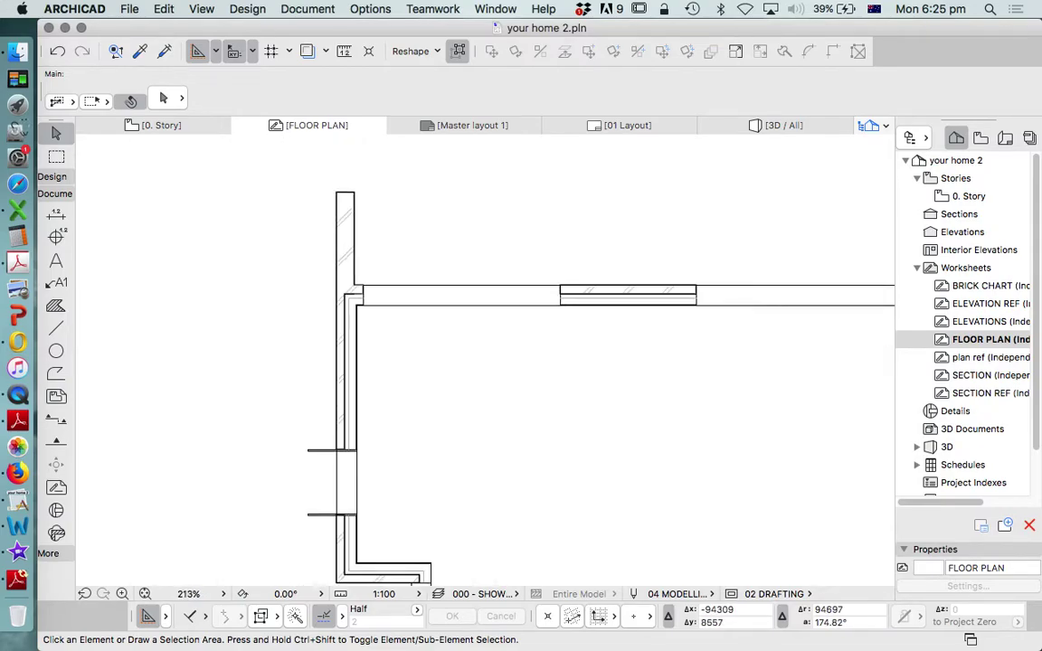
click(307, 50)
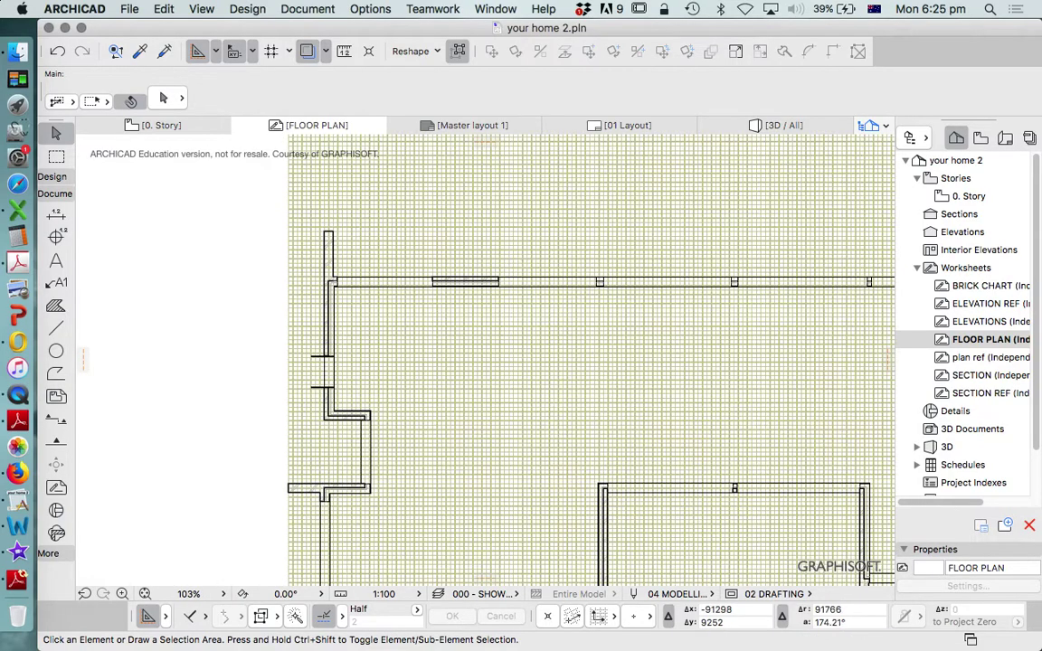
scroll(434, 276, up, 10)
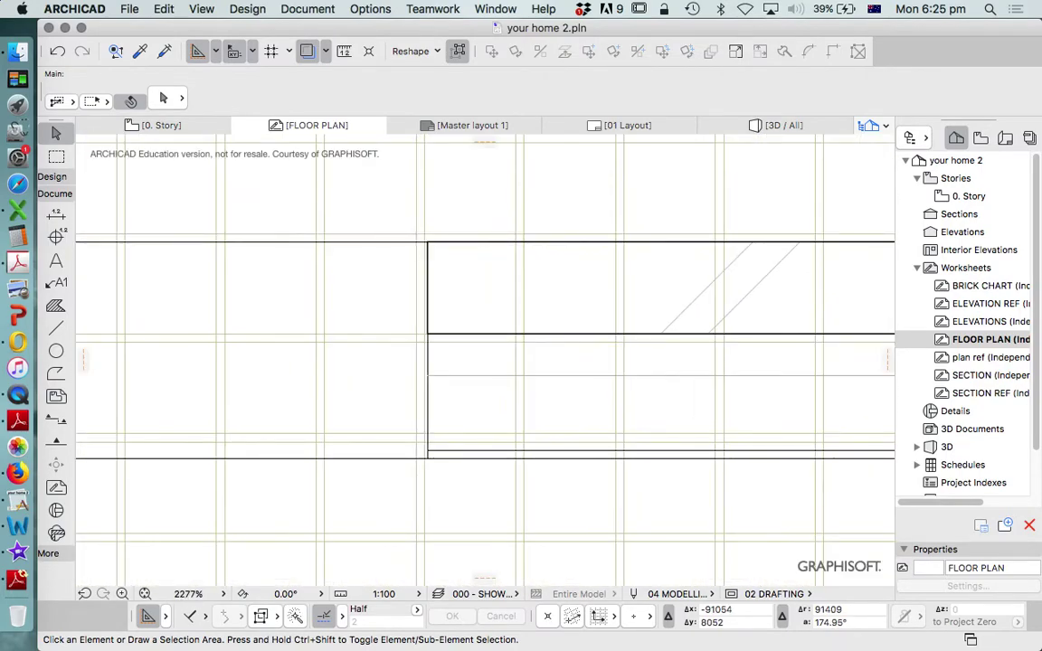
click(56, 157)
scroll(426, 307, down, 4)
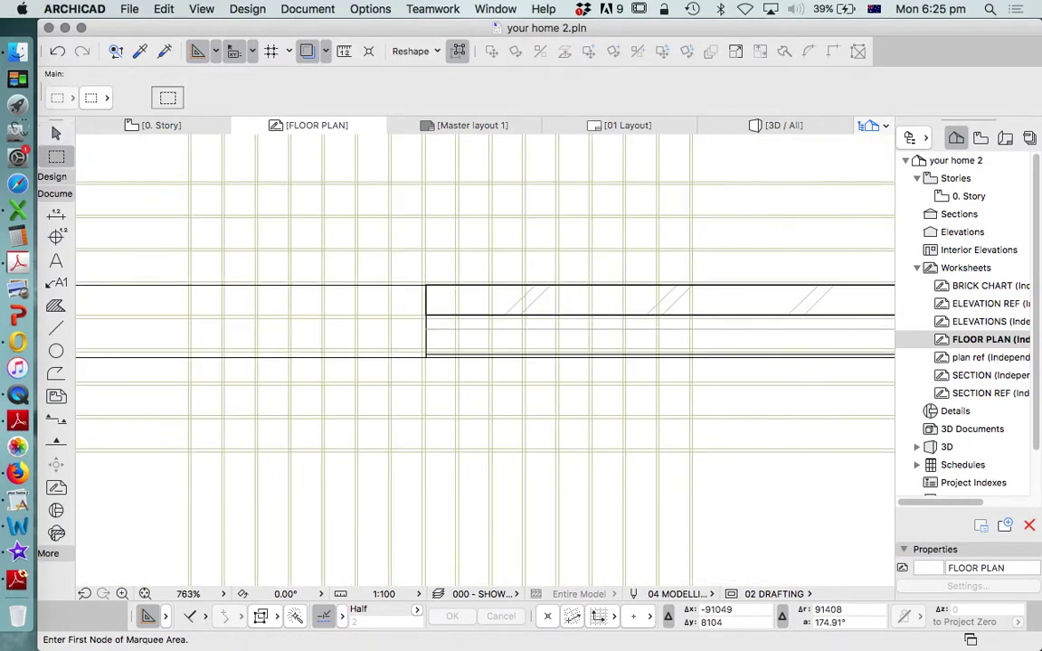
click(400, 249)
click(449, 395)
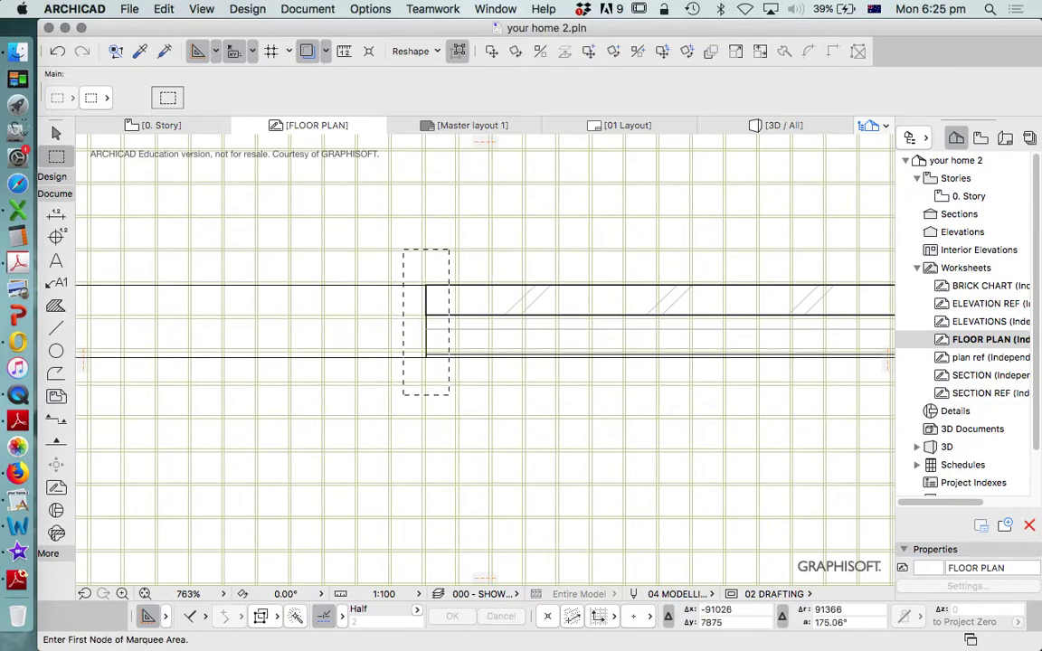
Stretch the marqueed wall end up to the adjoining wall's corner via Edit > Reshape > Stretch.
scroll(423, 367, up, 3)
click(188, 8)
mouse_move(164, 8)
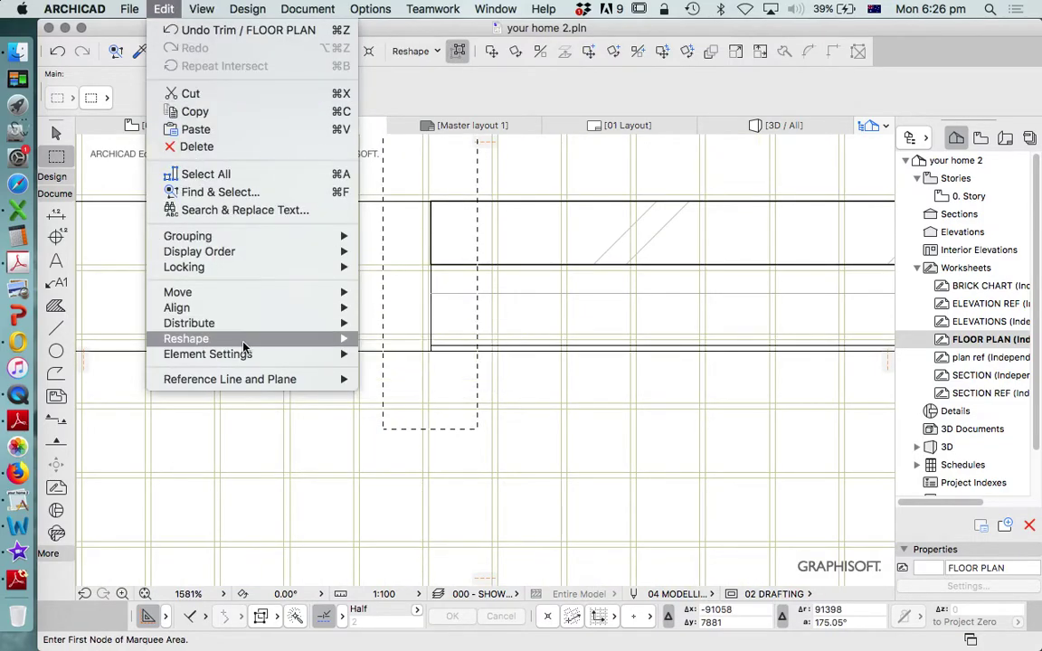
mouse_move(185, 338)
click(411, 335)
scroll(435, 197, up, 5)
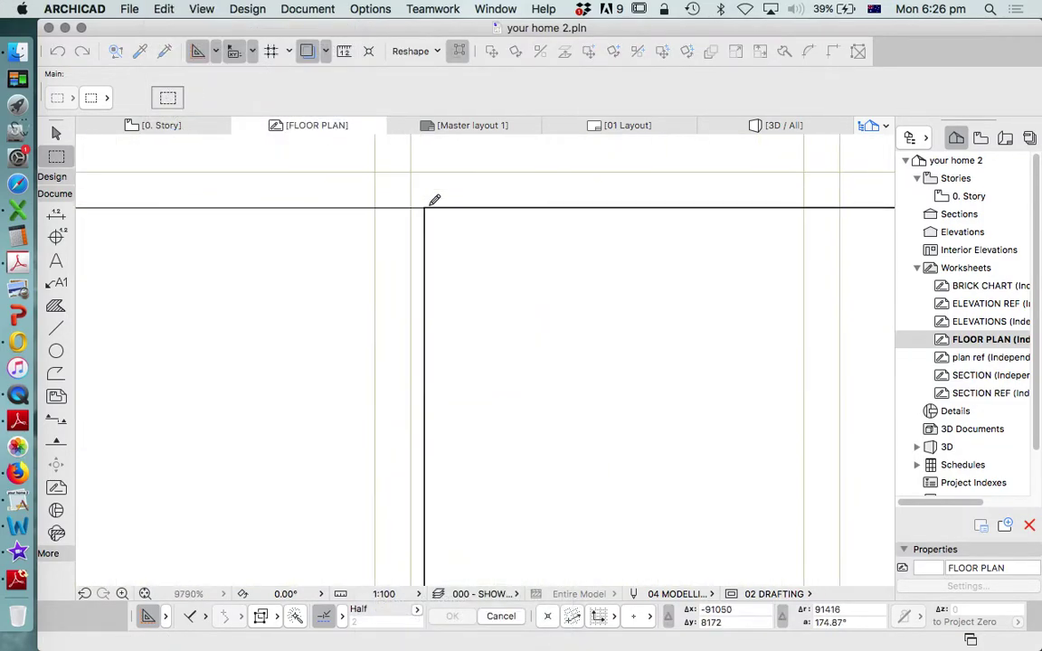
click(420, 207)
click(422, 202)
scroll(509, 232, down, 6)
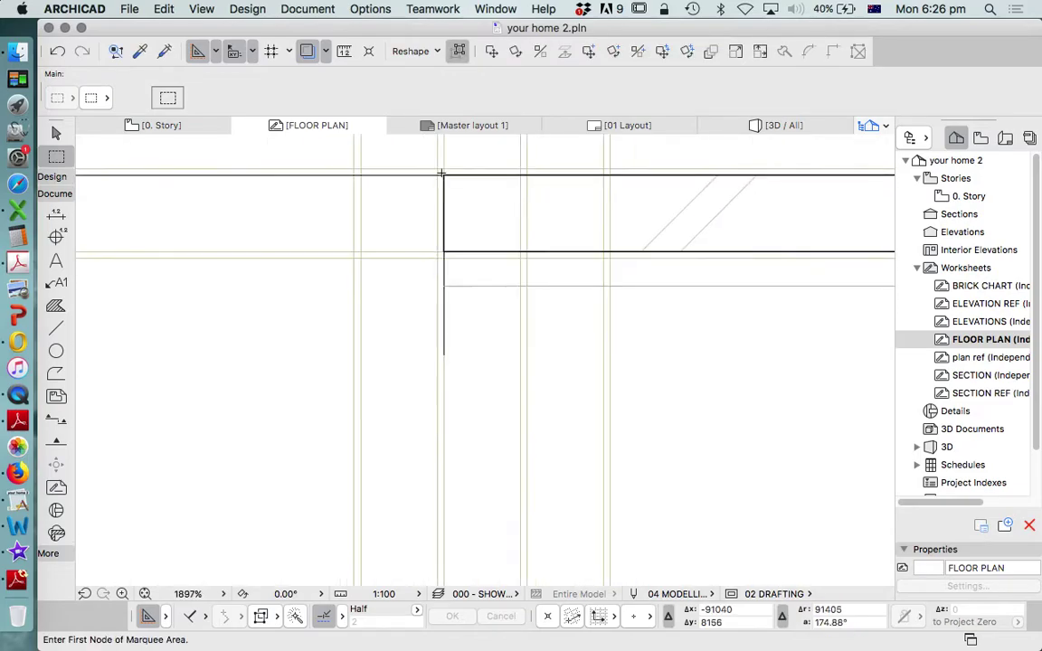
scroll(501, 294, down, 8)
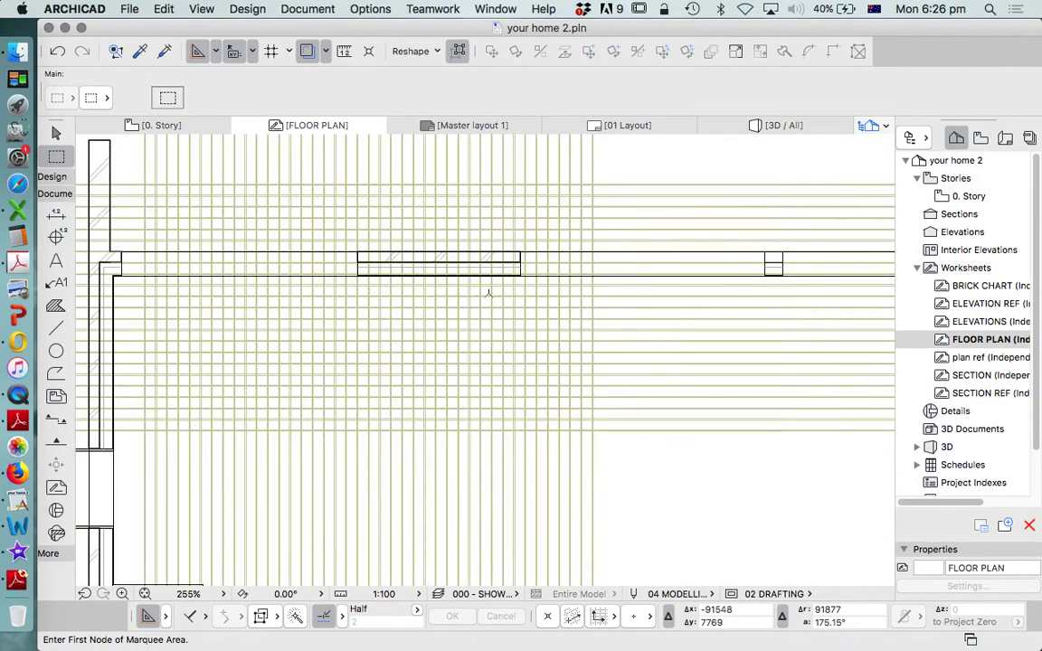
scroll(414, 248, down, 1)
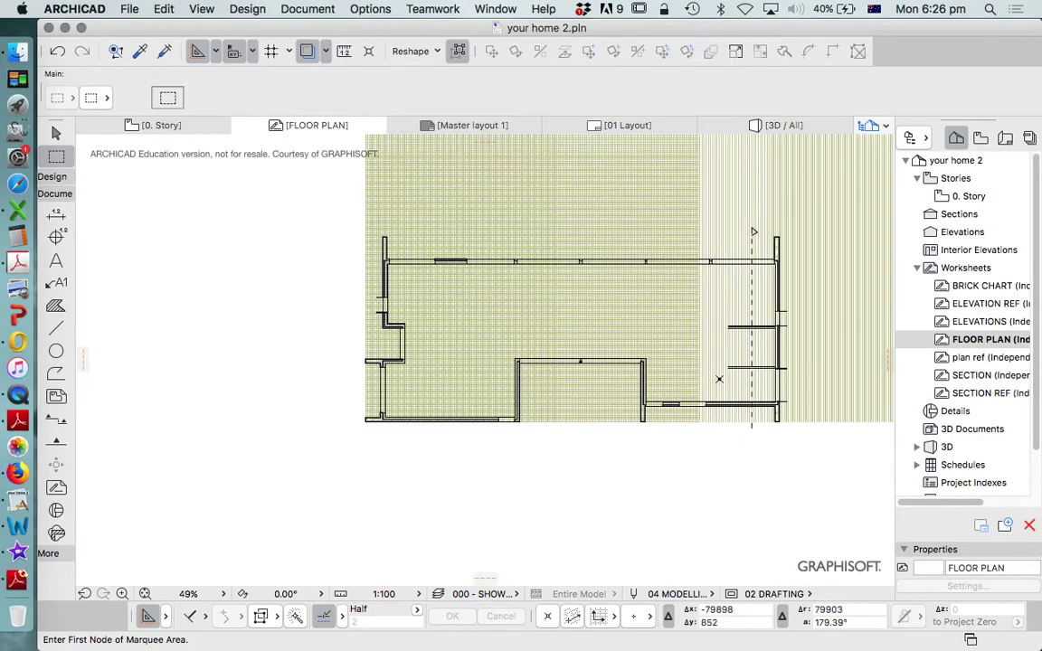
scroll(448, 270, up, 5)
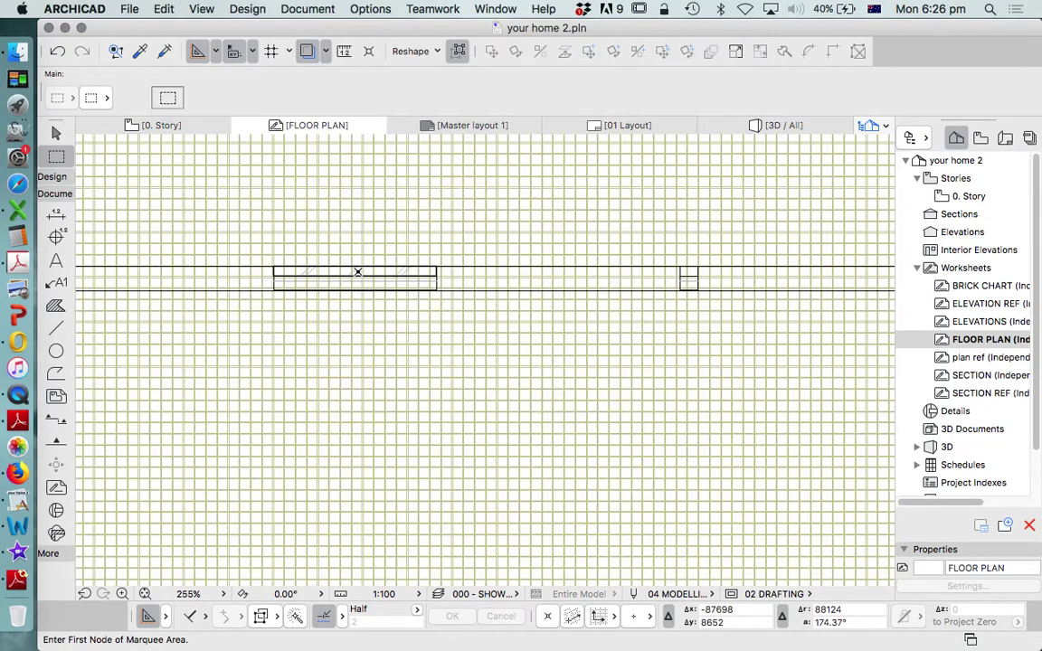
scroll(470, 267, down, 4)
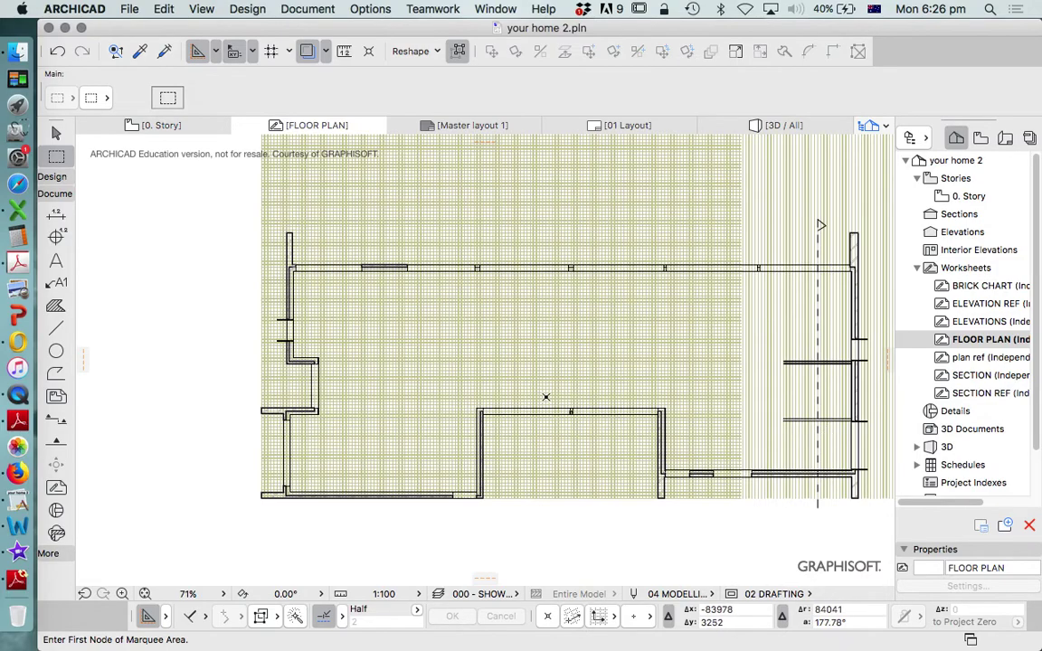
scroll(513, 351, down, 3)
scroll(547, 327, up, 1)
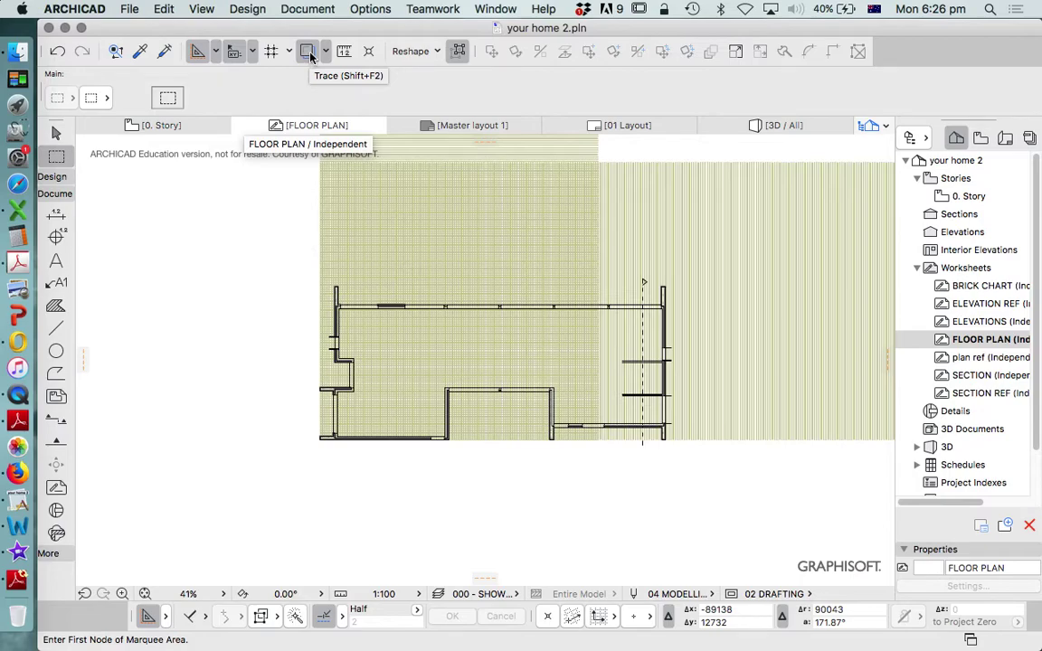
Toggle the Trace reference off so the green traced brick grid disappears.
click(308, 52)
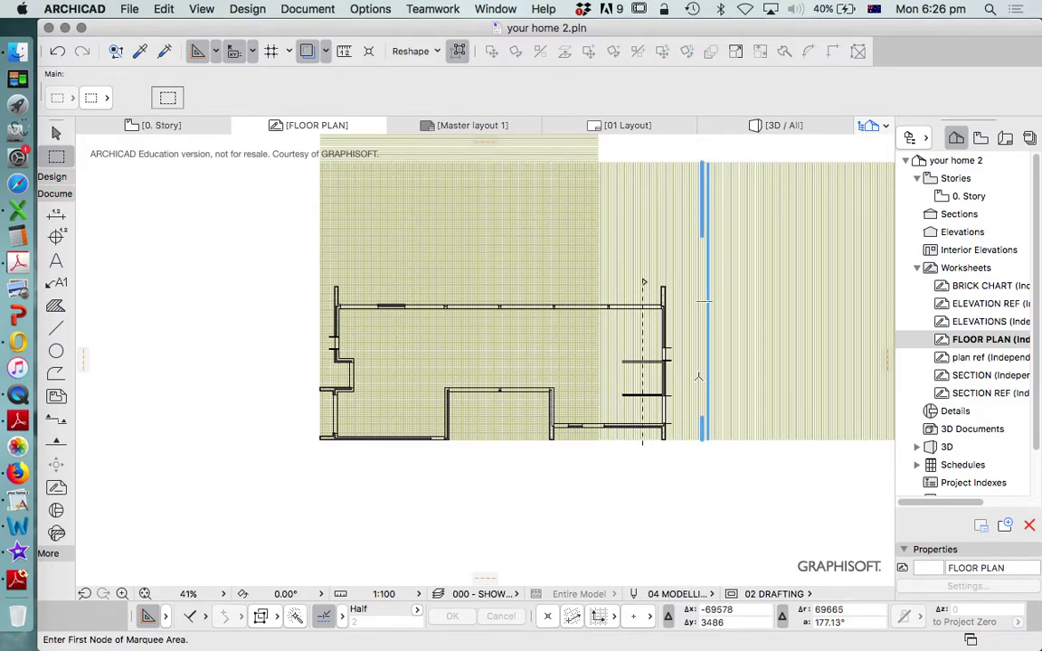
click(308, 54)
scroll(471, 345, down, 3)
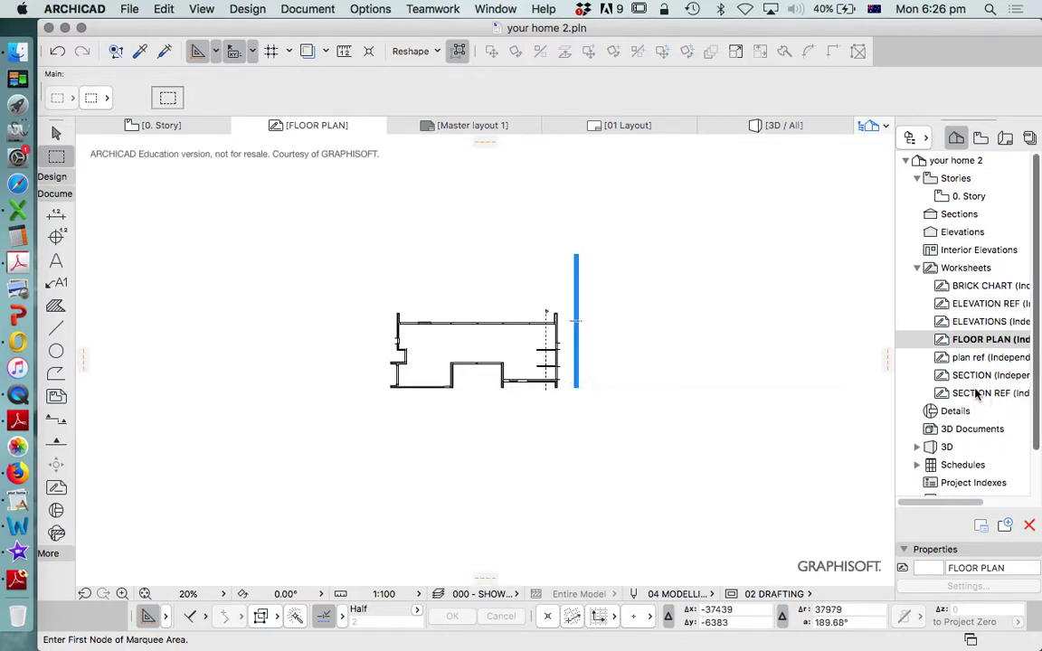
Open the ELEVATIONS worksheet from the Navigator.
double_click(969, 322)
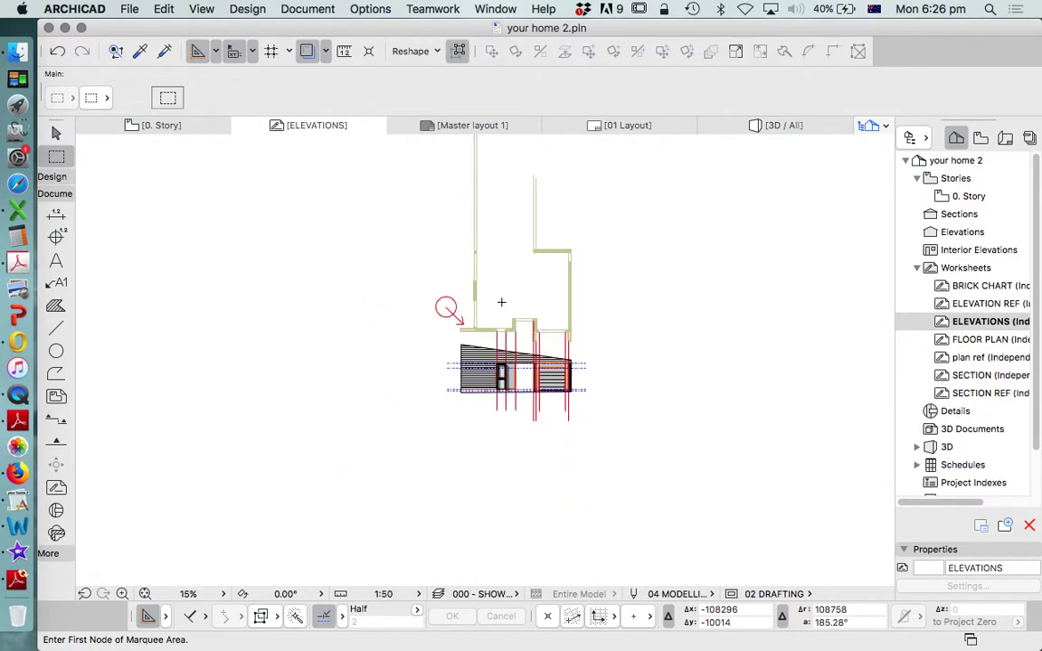
scroll(354, 337, down, 3)
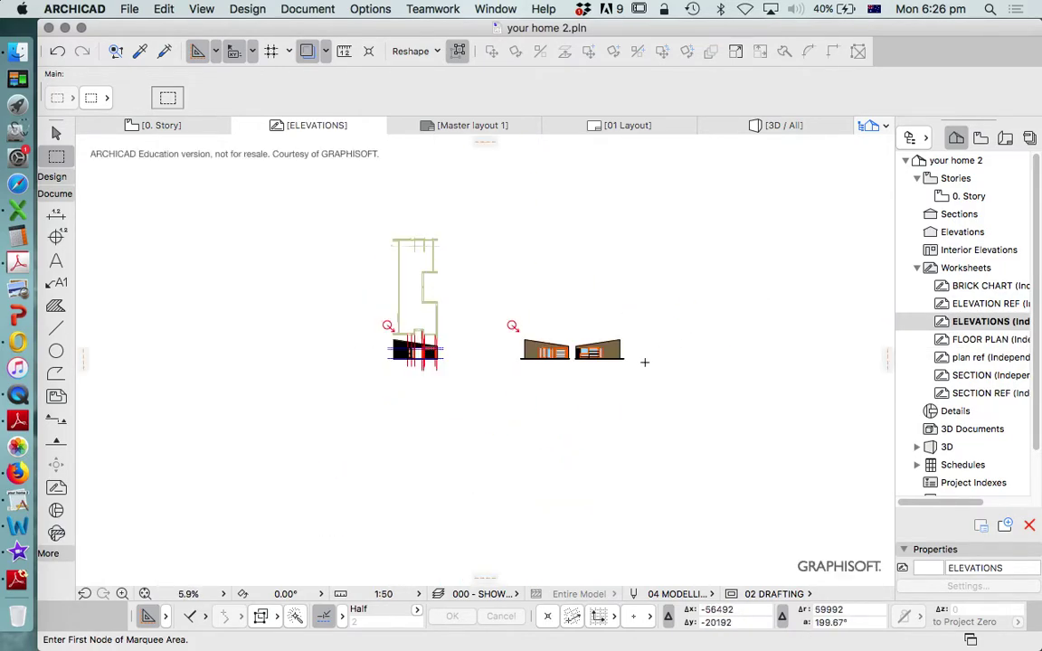
scroll(435, 356, up, 5)
scroll(435, 357, up, 2)
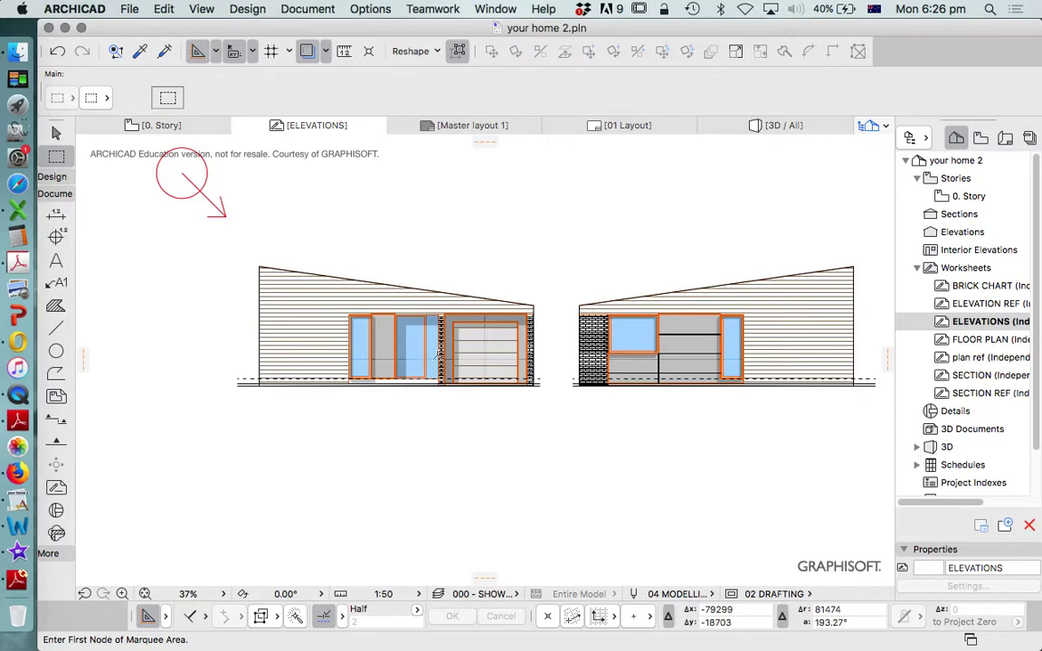
Select the old left elevation and its red construction lines, and delete them.
key(Escape)
click(302, 309)
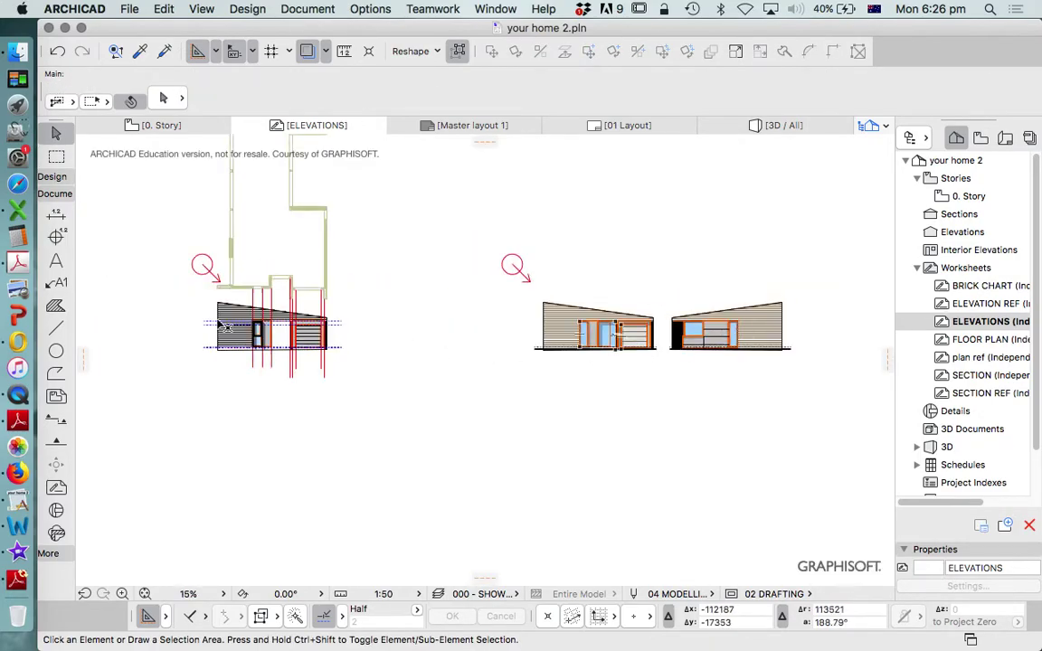
scroll(235, 316, up, 2)
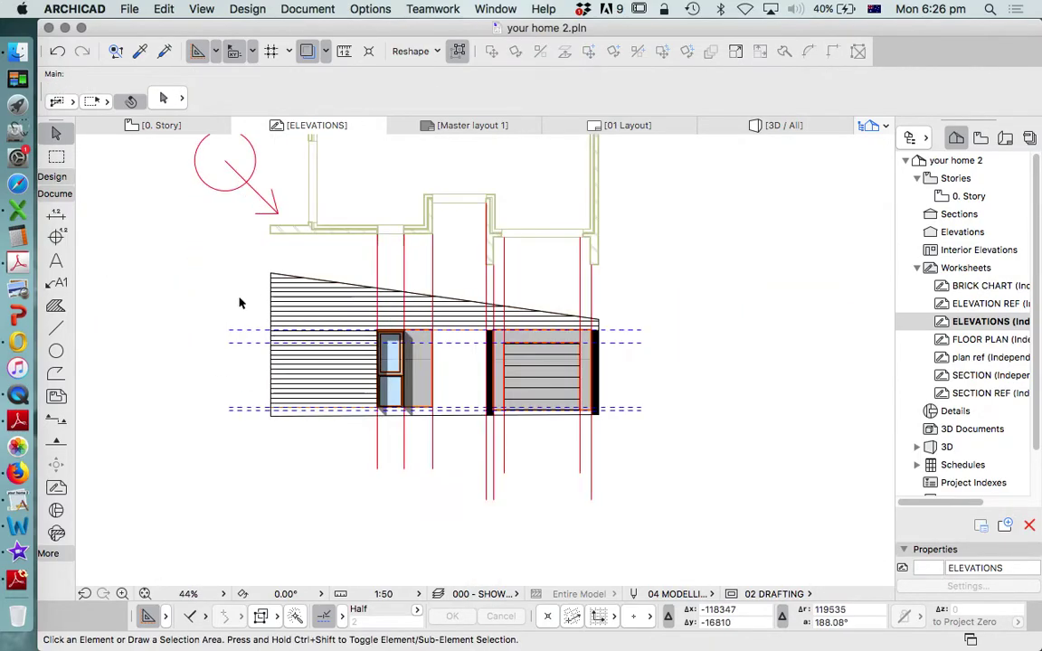
scroll(432, 325, down, 5)
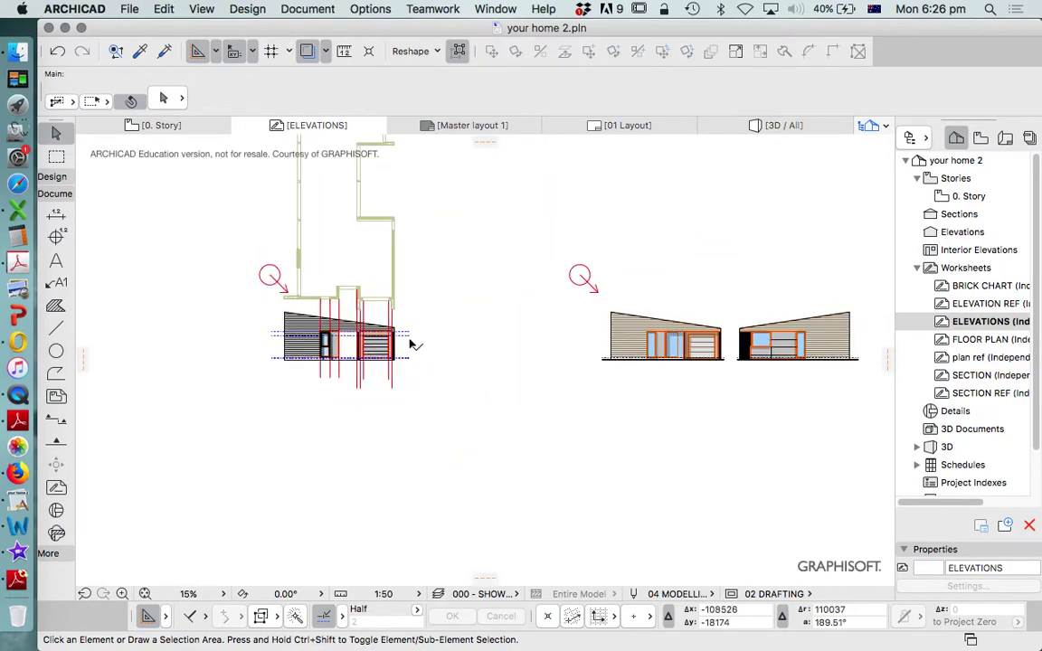
scroll(380, 353, down, 2)
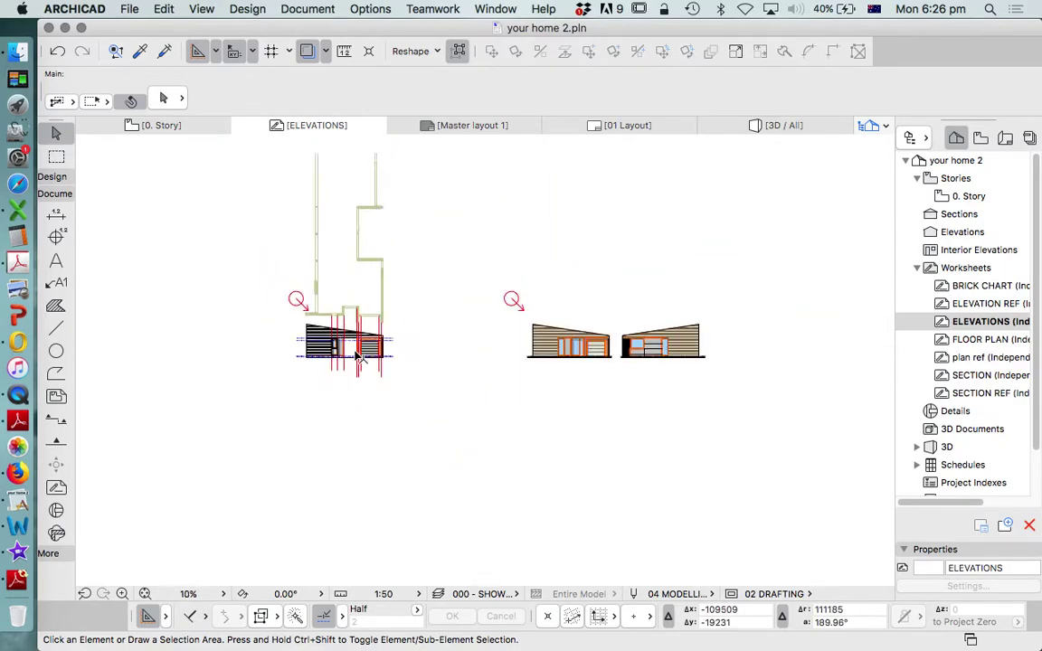
click(407, 381)
click(238, 273)
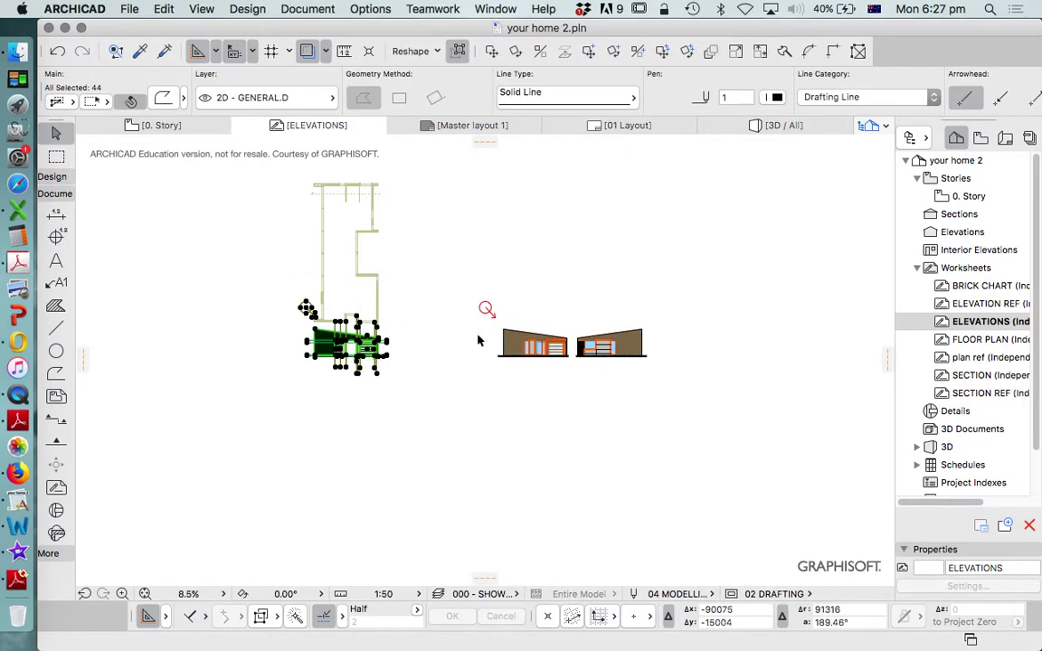
key(Delete)
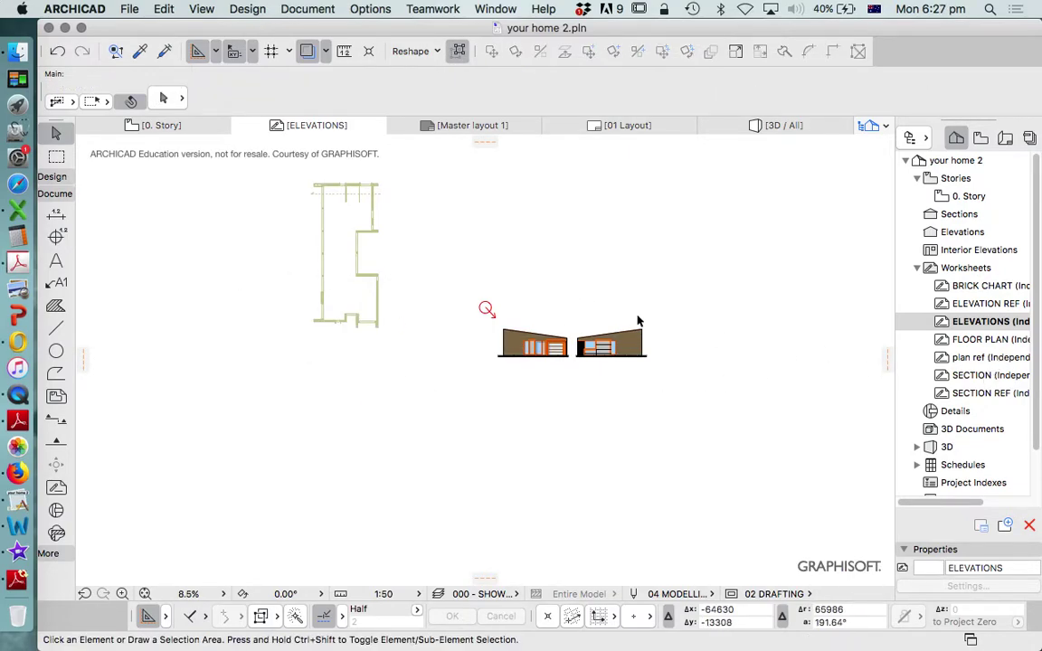
scroll(709, 372, down, 1)
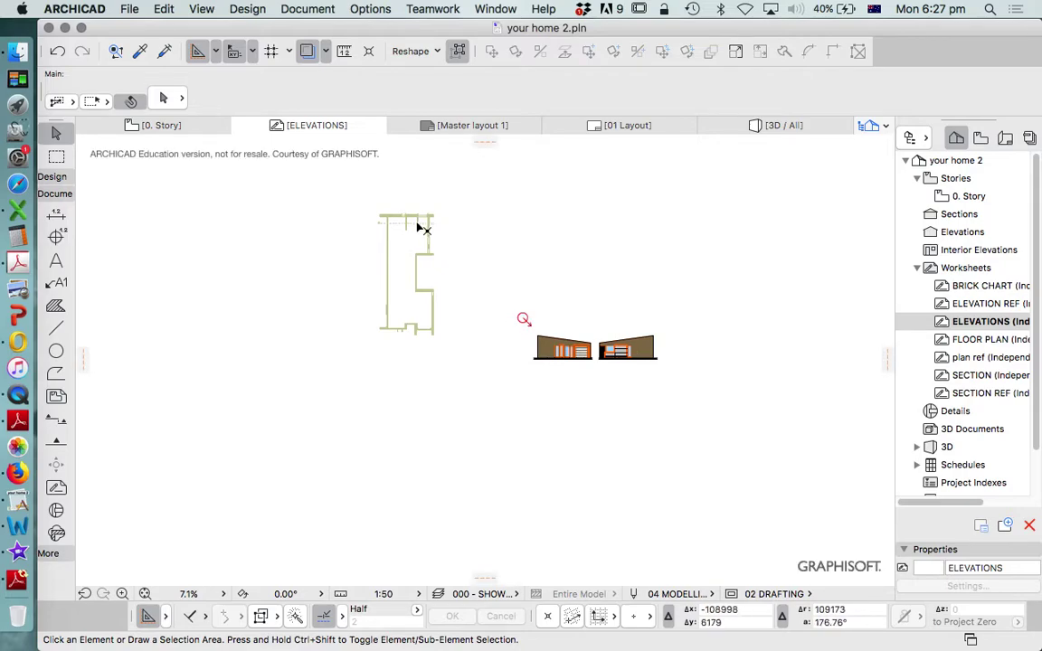
scroll(419, 226, up, 5)
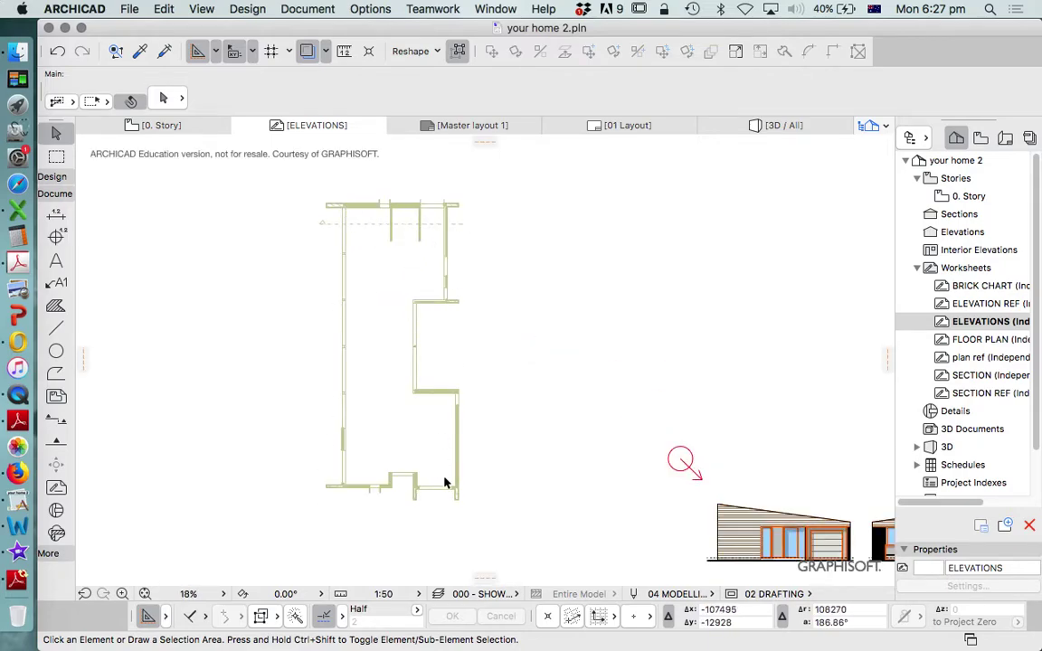
scroll(416, 393, down, 5)
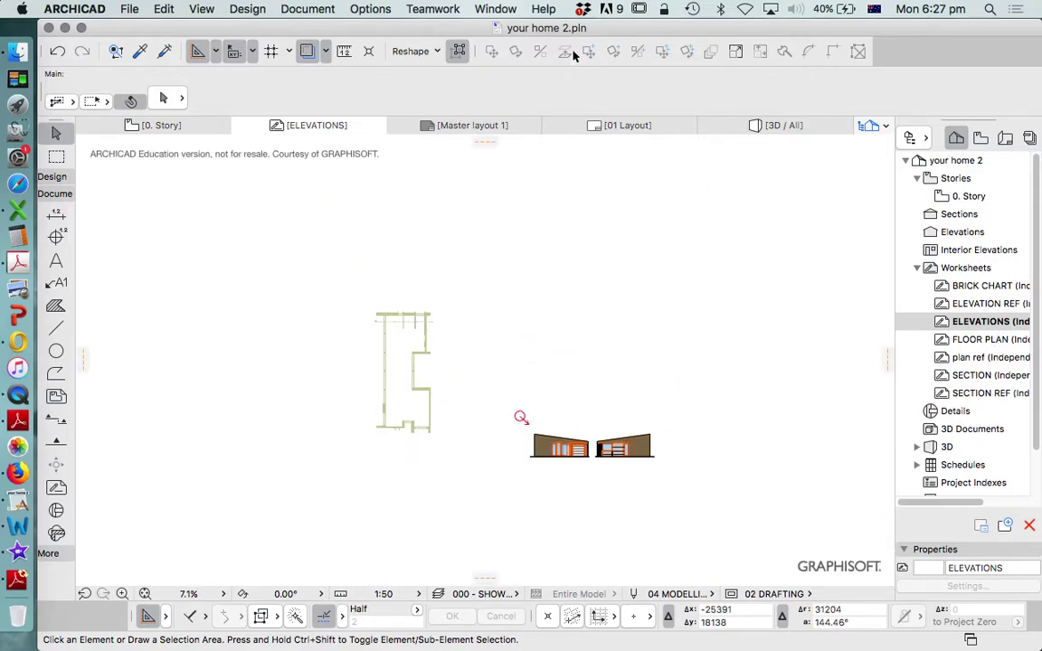
Reset the floor plan trace reference to its default position.
click(324, 52)
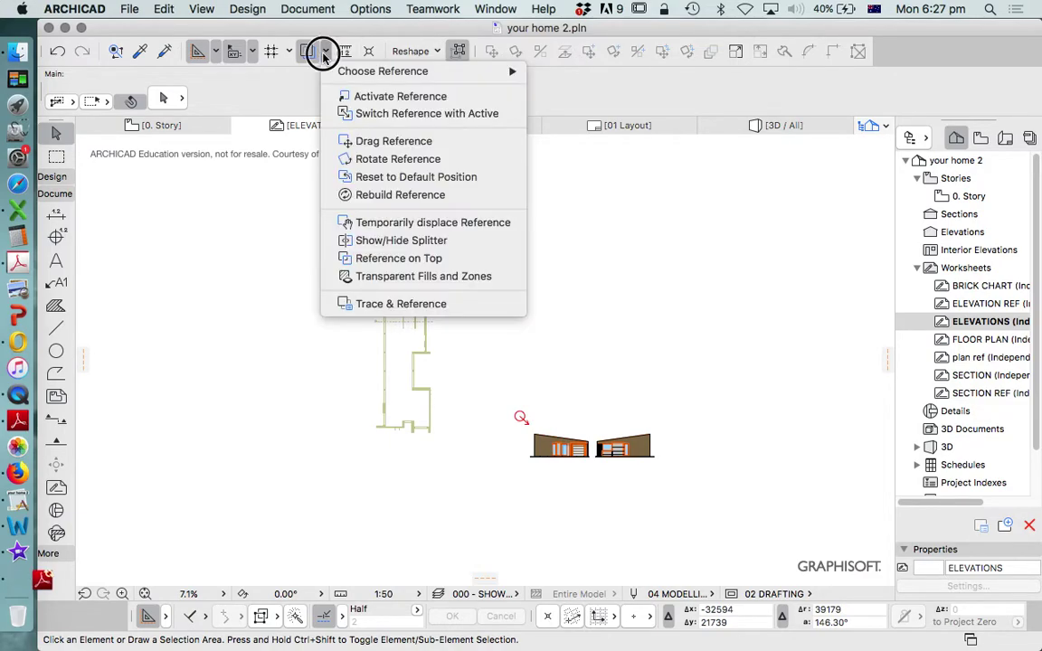
click(391, 181)
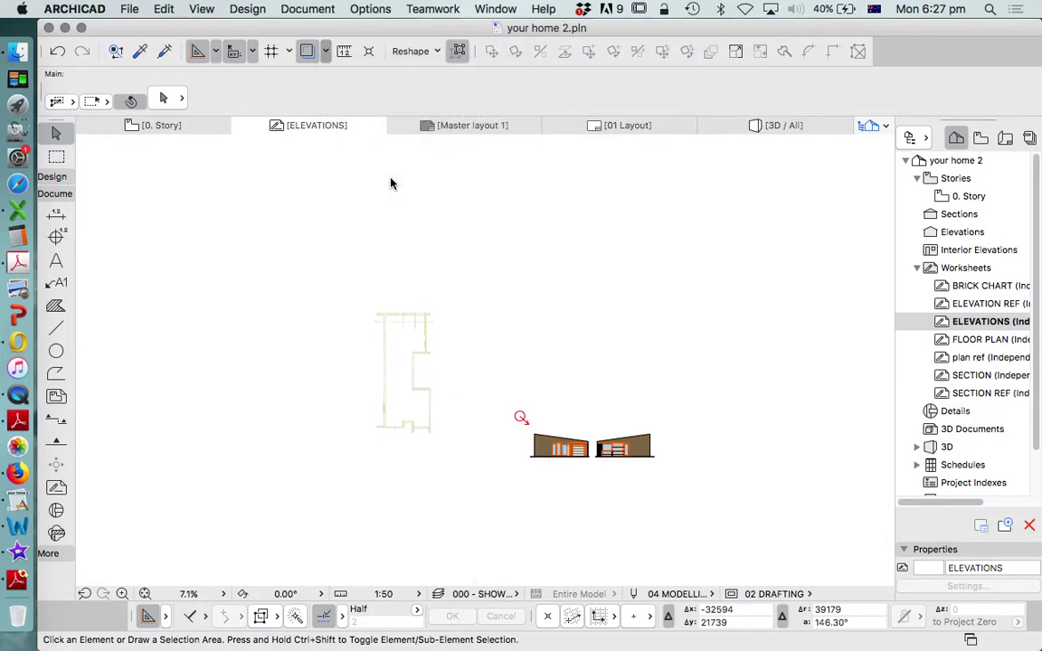
scroll(543, 400, up, 3)
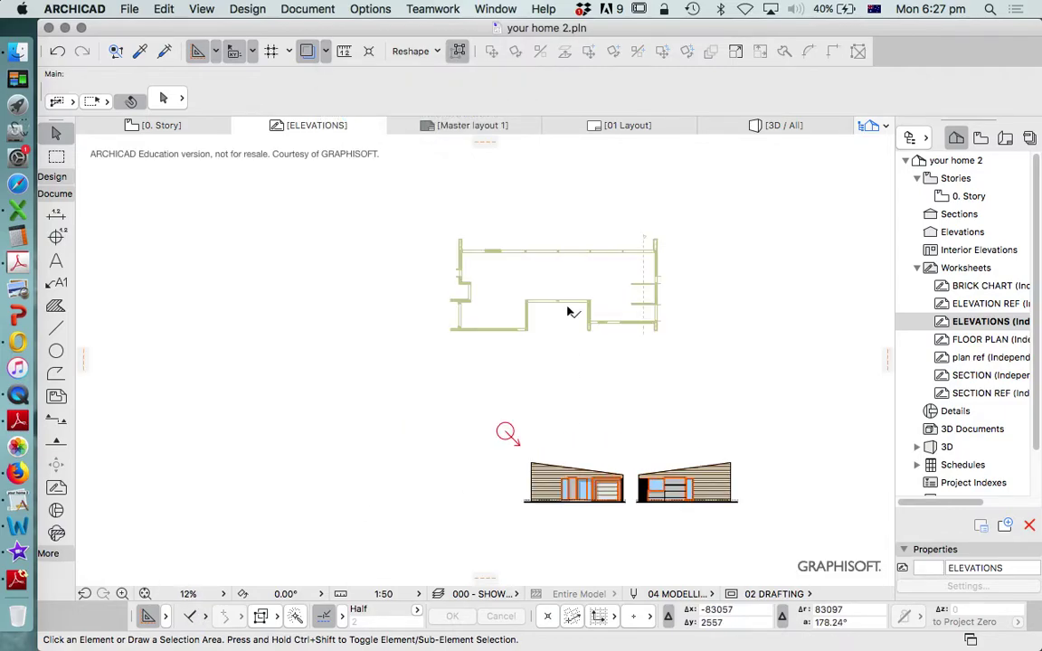
Drag the floor plan reference down and left, above the elevations.
click(327, 52)
click(379, 139)
click(627, 306)
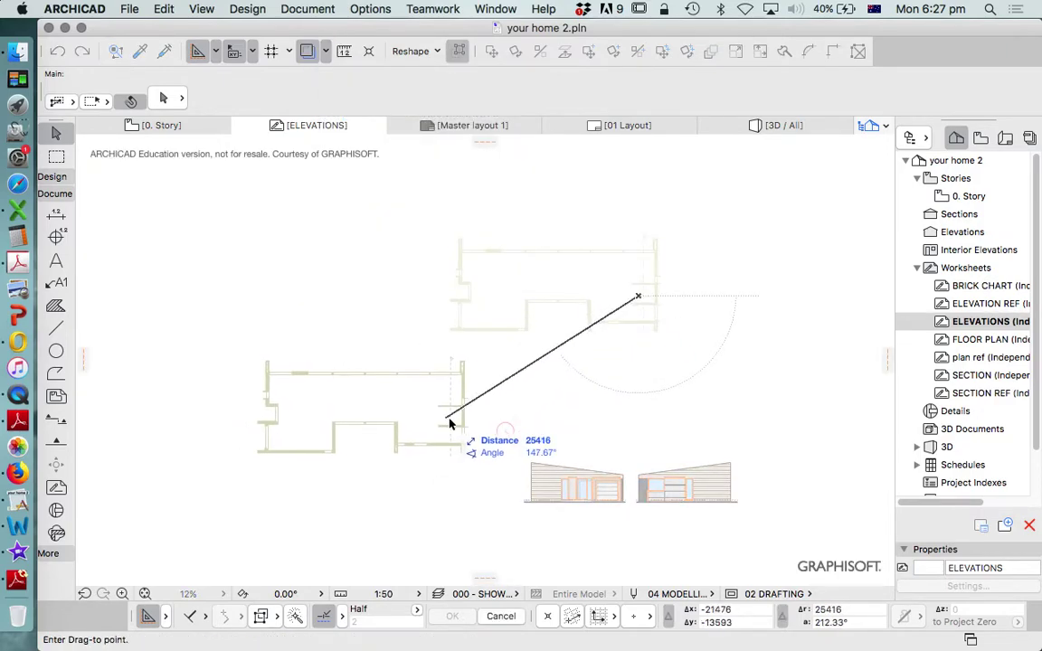
click(447, 413)
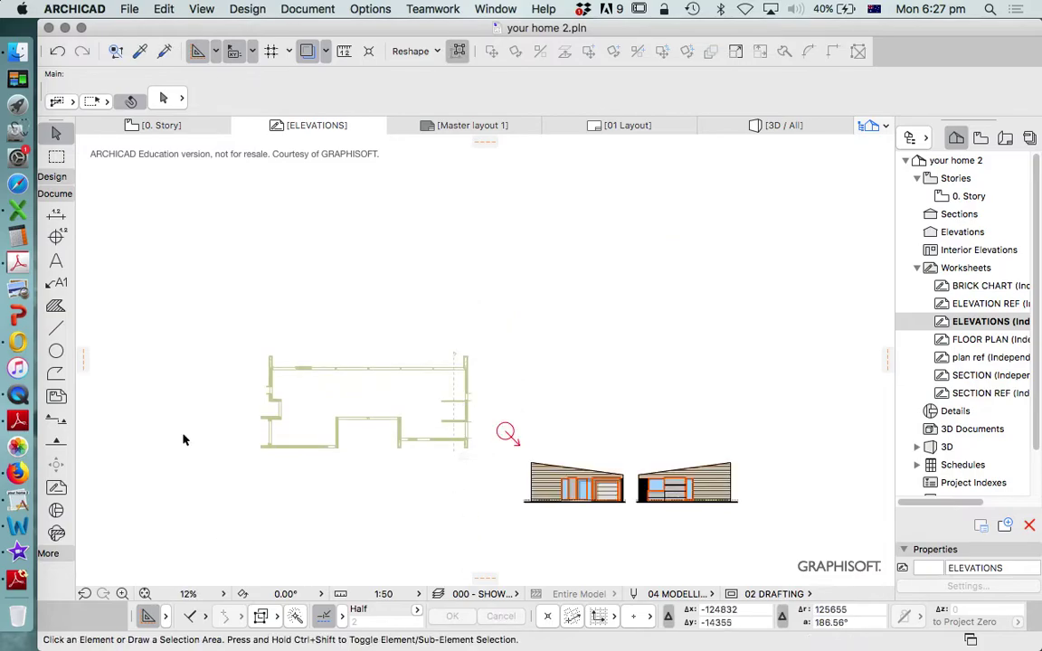
Switch to the Line tool with the L shortcut and set its pen colour to red.
key(l)
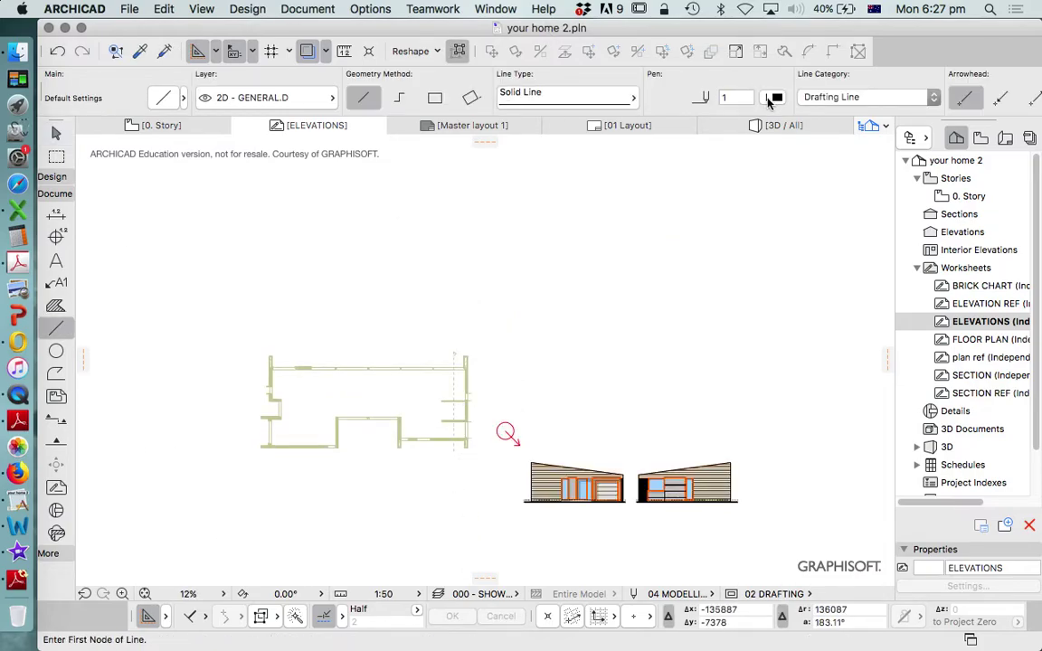
click(770, 100)
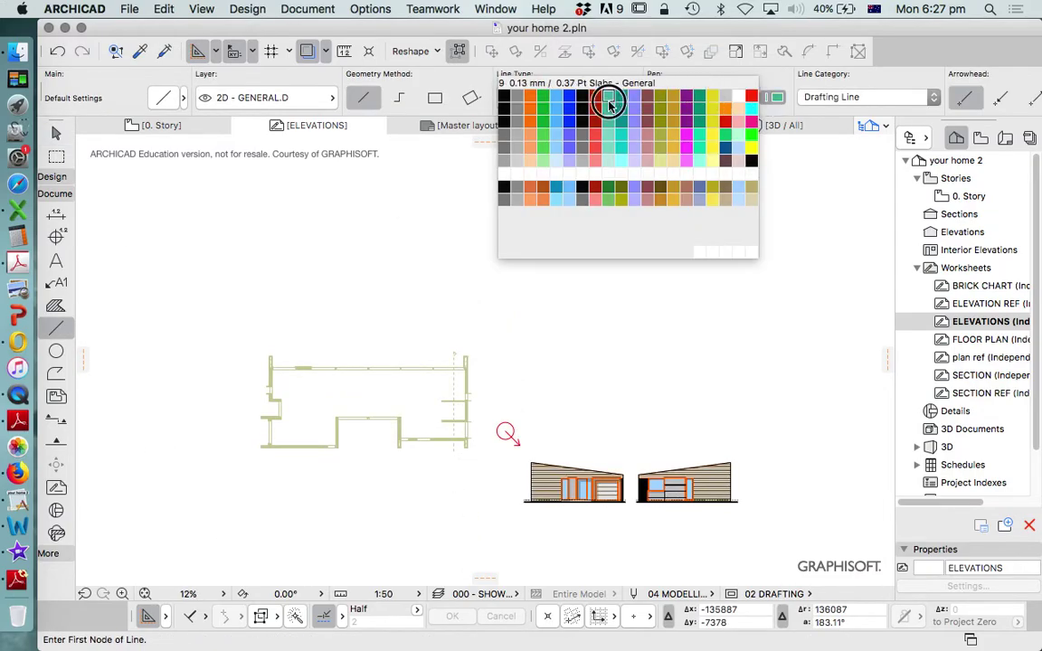
click(751, 95)
scroll(507, 478, up, 4)
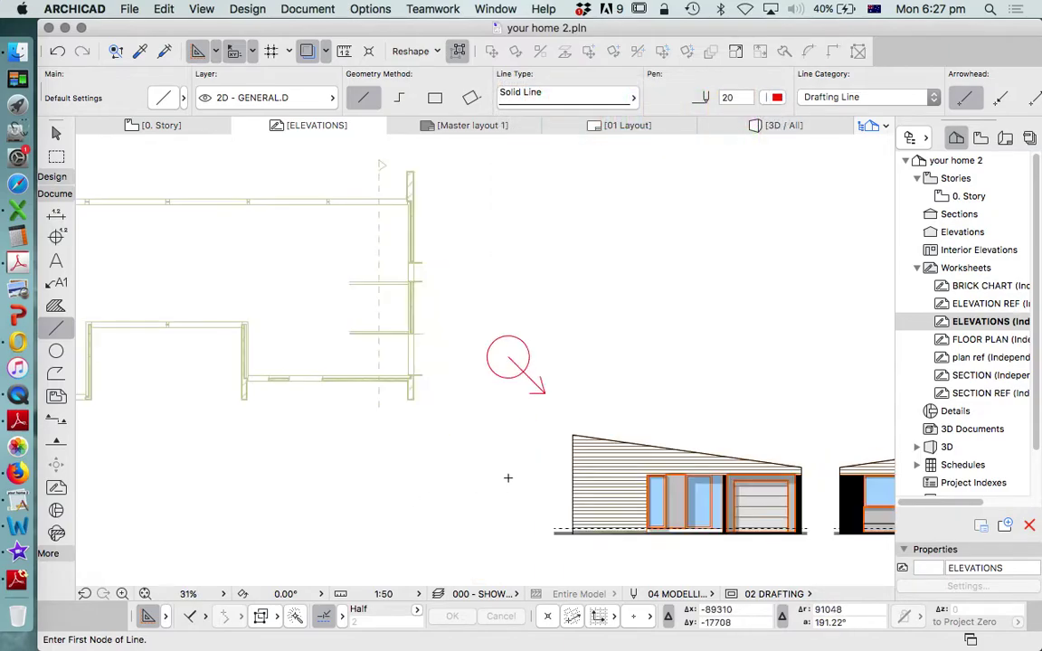
scroll(508, 478, up, 4)
Draw two horizontal lines leftward from the elevation's roof eave and ground corner.
click(694, 367)
scroll(693, 367, down, 7)
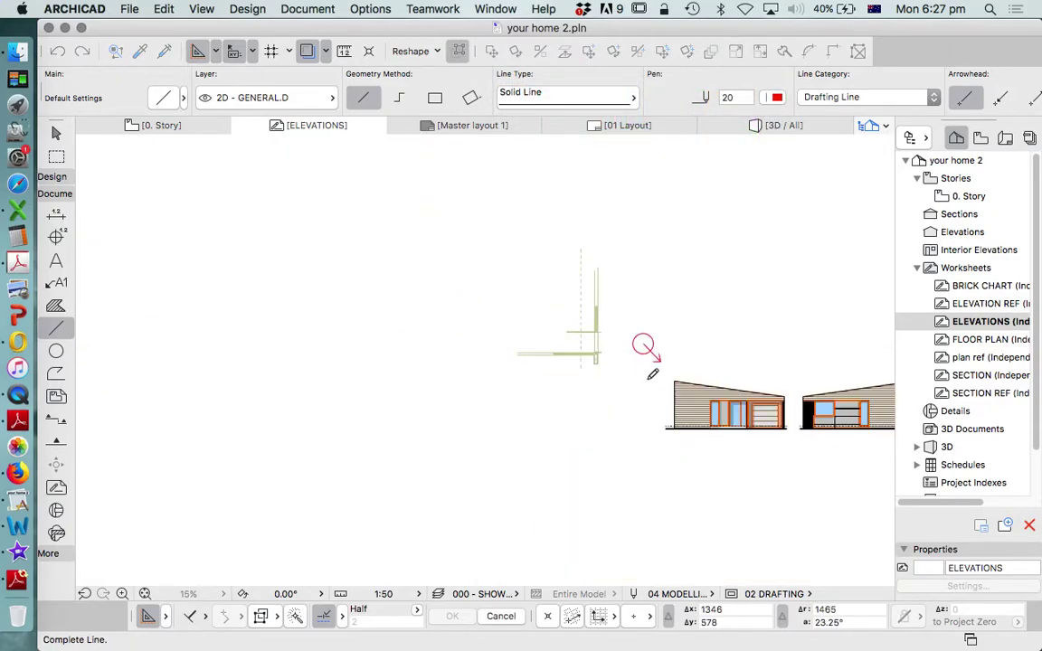
click(286, 371)
scroll(641, 437, up, 2)
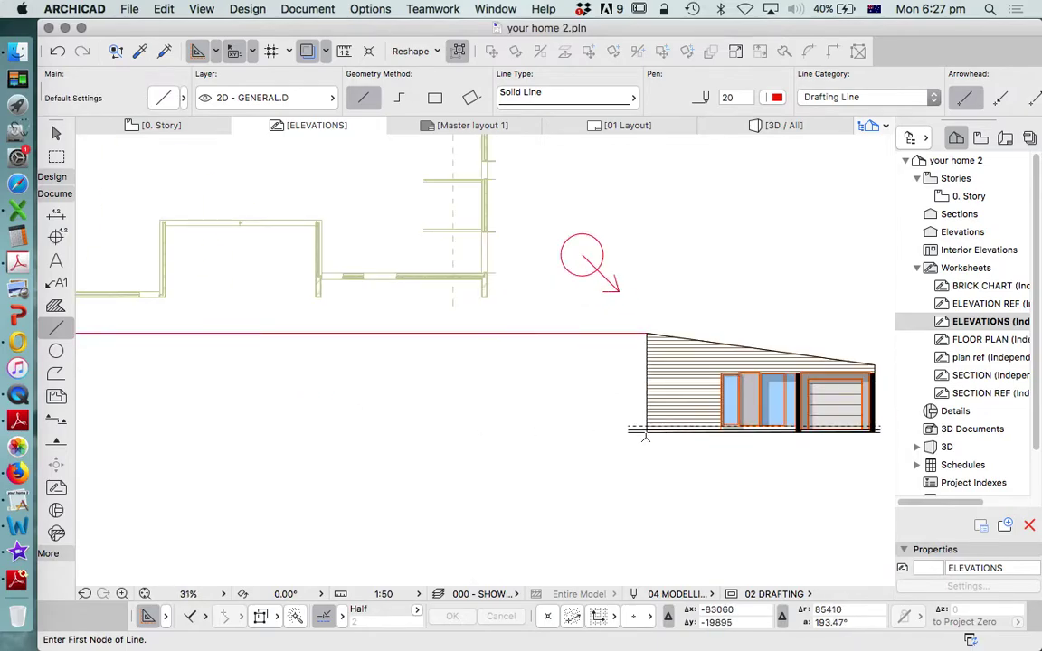
scroll(641, 437, up, 4)
click(669, 431)
scroll(670, 431, down, 2)
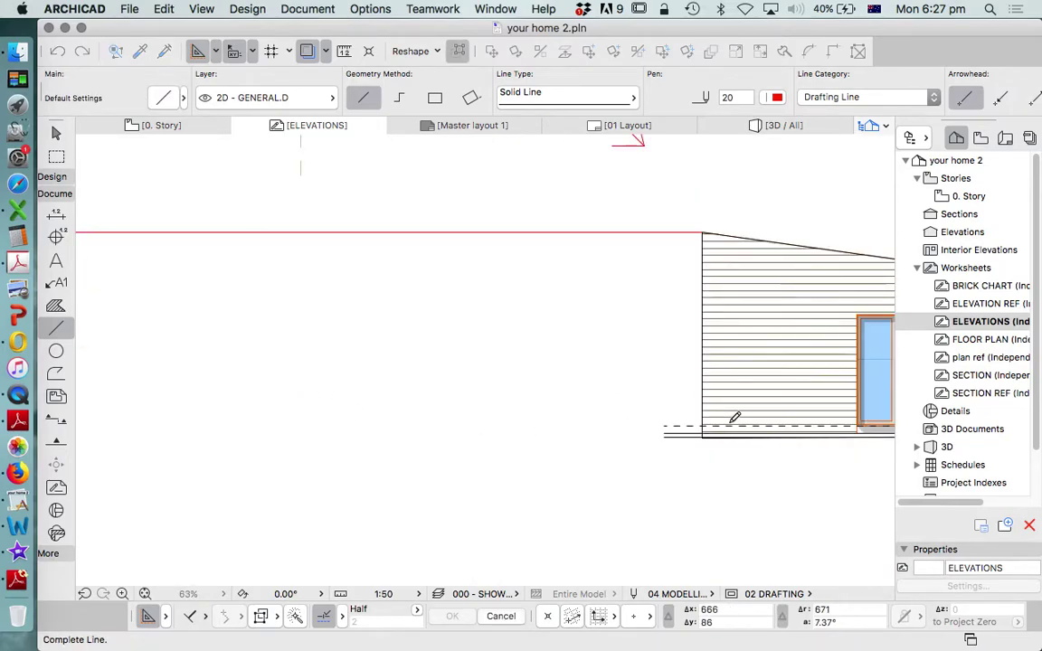
scroll(361, 419, down, 4)
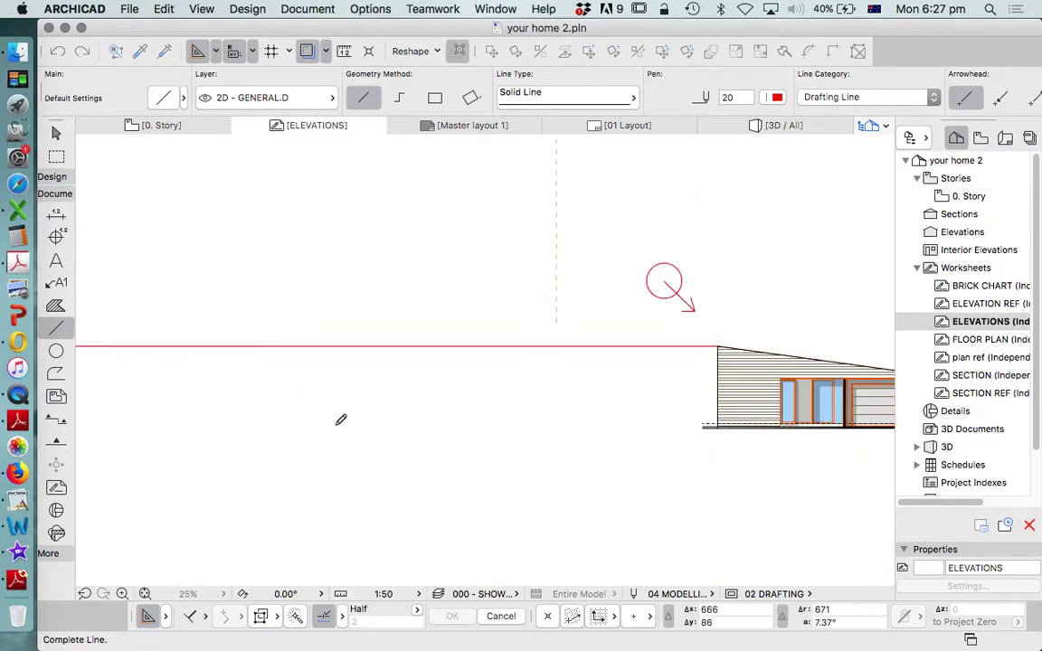
click(154, 419)
scroll(856, 381, up, 5)
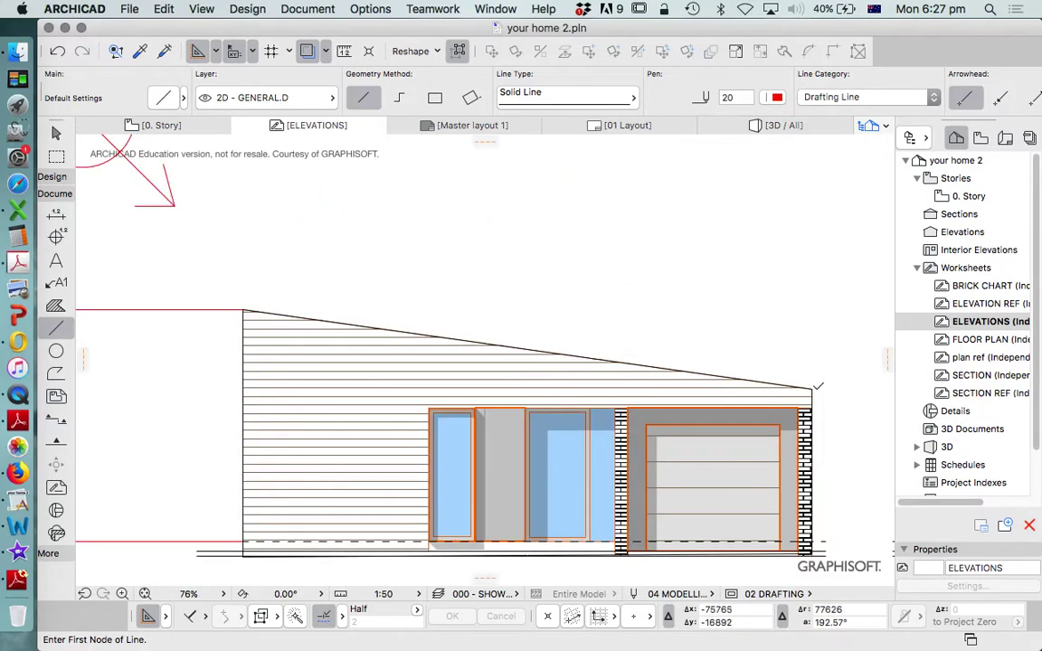
scroll(644, 330, down, 5)
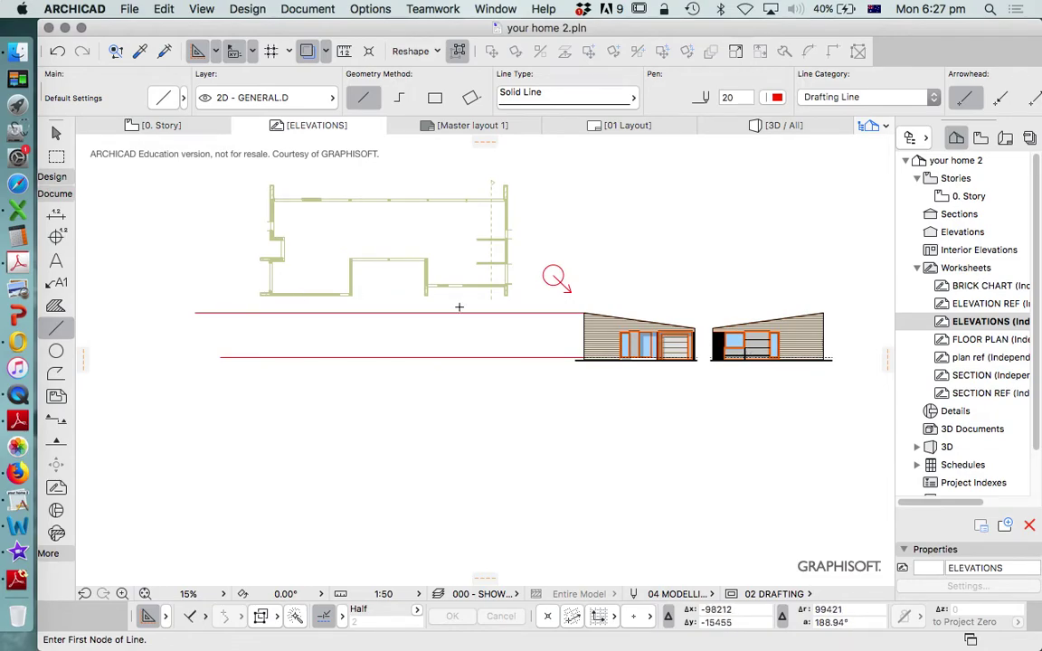
scroll(461, 306, up, 3)
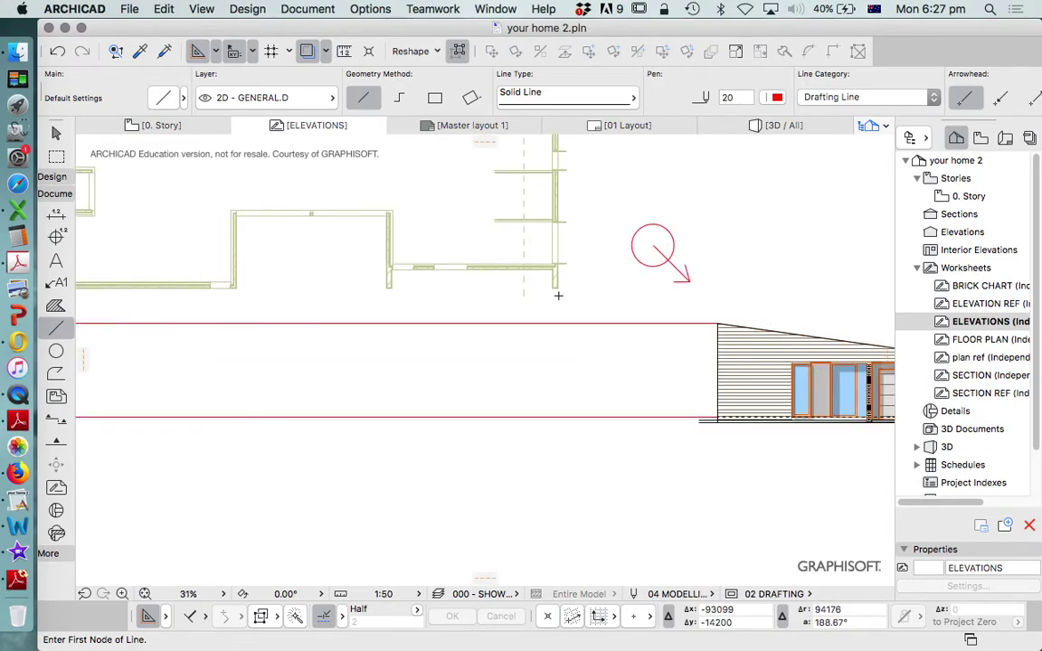
scroll(561, 297, up, 4)
scroll(558, 286, down, 6)
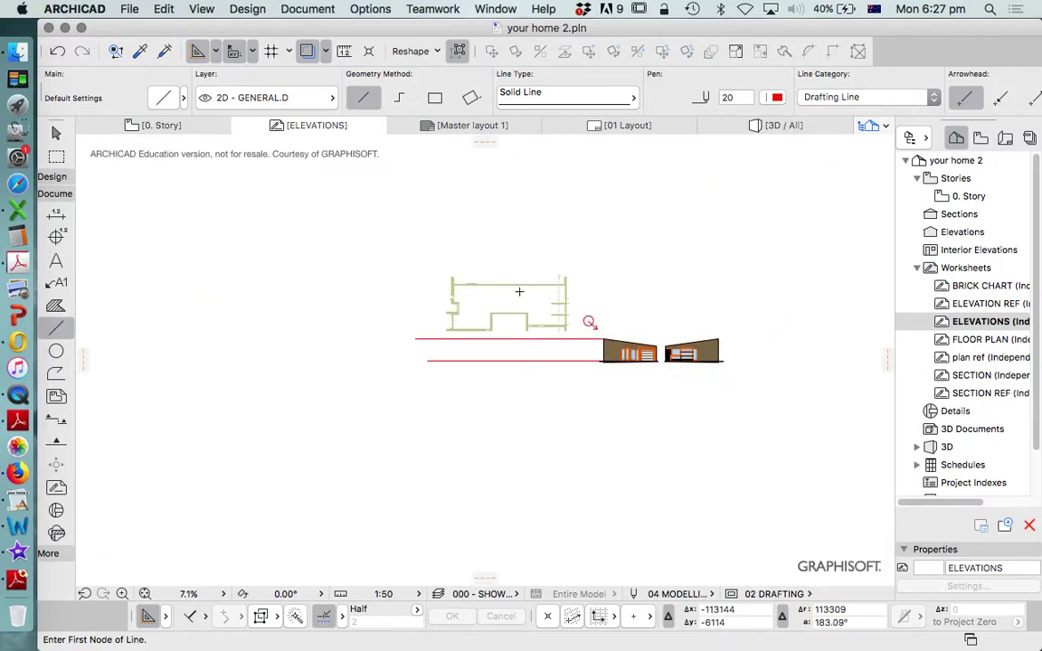
Drop the first three vertical lines from plan wall corners down past the horizontals.
scroll(551, 290, up, 6)
click(480, 344)
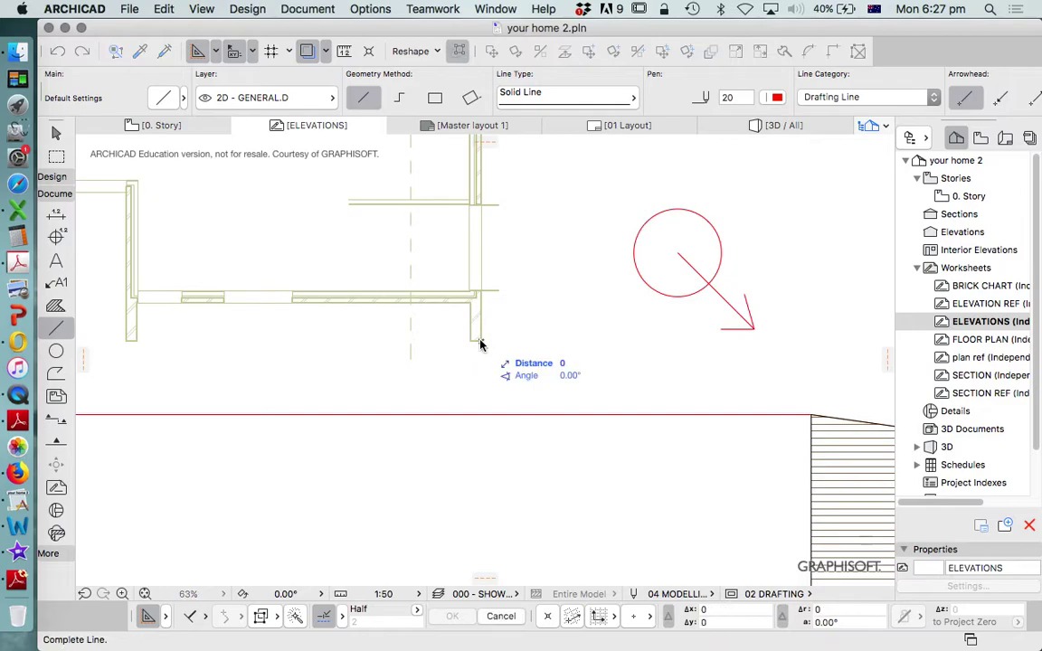
scroll(479, 344, down, 4)
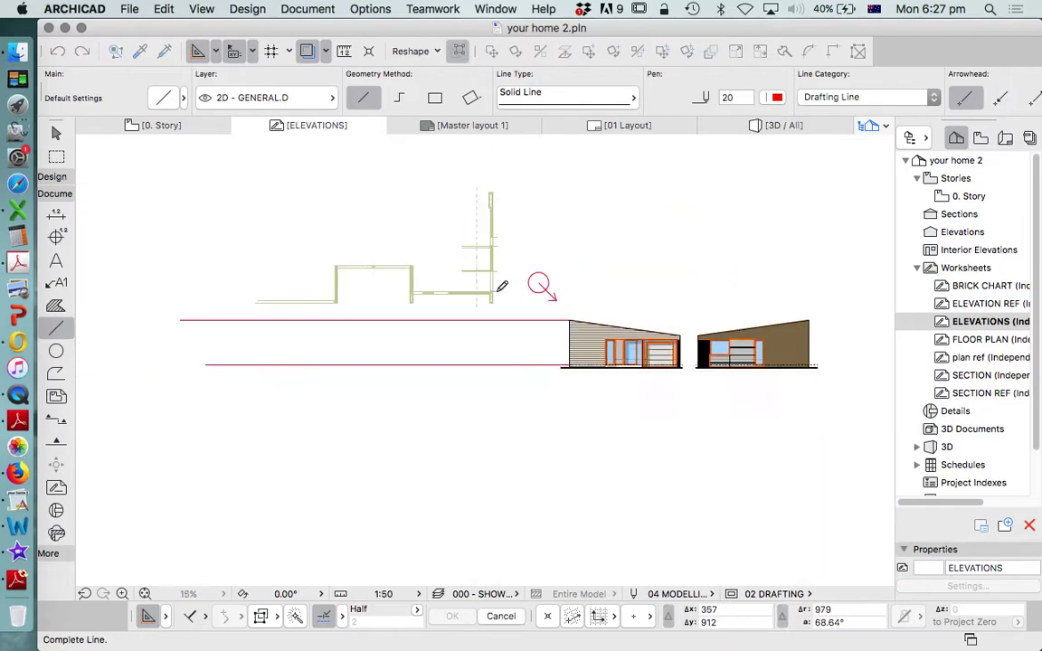
click(495, 382)
scroll(497, 296, up, 6)
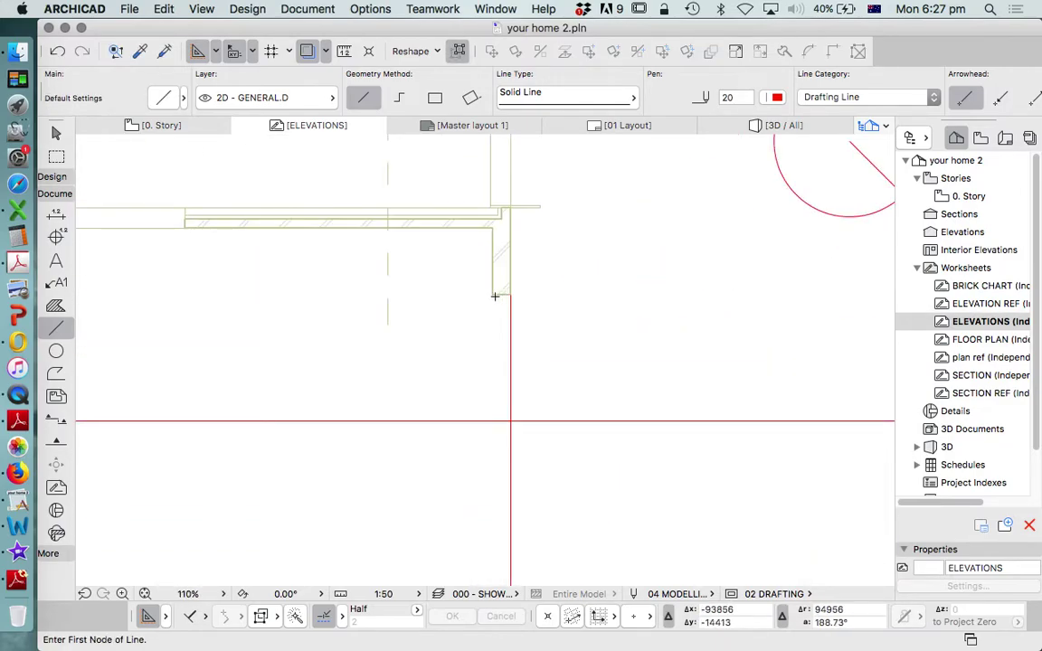
click(494, 296)
scroll(496, 298, down, 4)
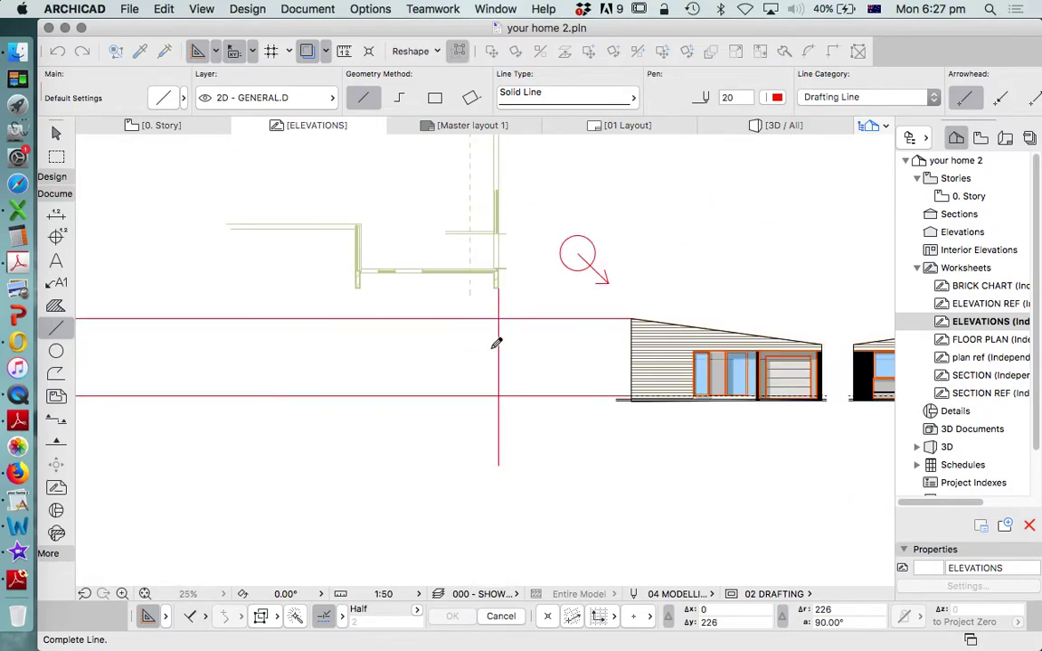
click(494, 455)
scroll(408, 226, up, 4)
click(402, 229)
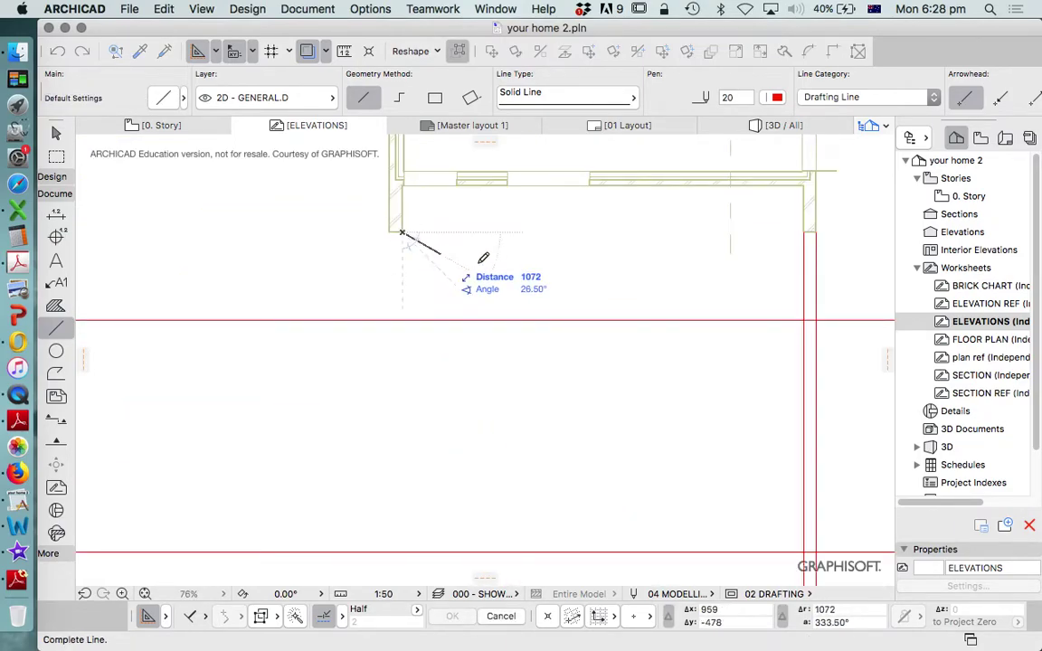
scroll(442, 484, down, 5)
scroll(432, 489, up, 2)
click(425, 489)
Drop more vertical lines from other wall corners and window and opening edges.
scroll(421, 362, up, 3)
click(441, 325)
scroll(441, 325, down, 2)
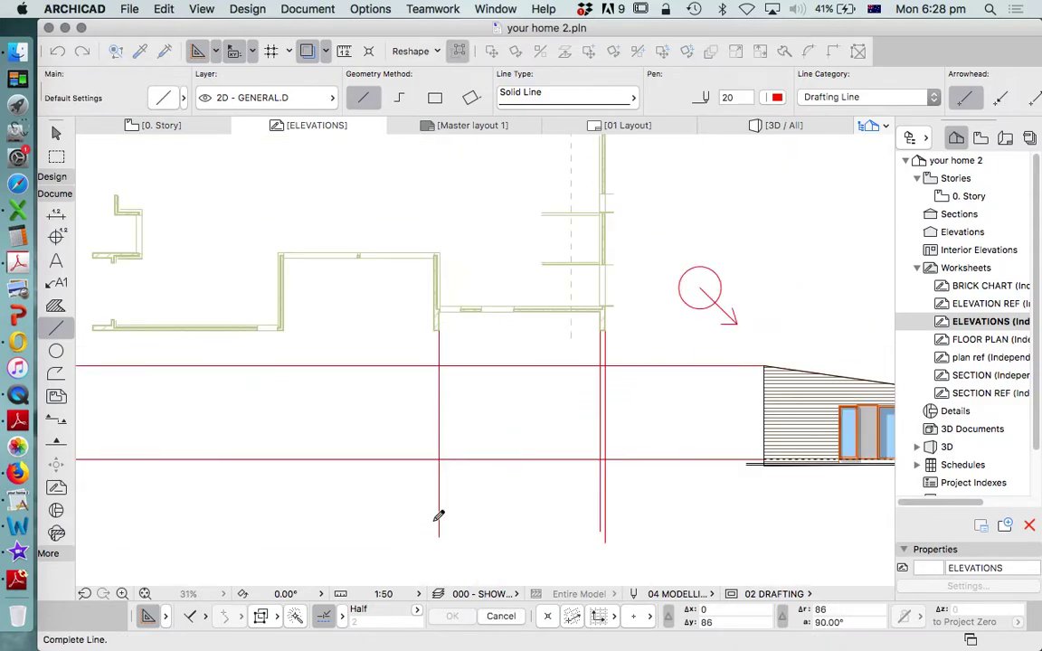
click(427, 579)
scroll(272, 330, up, 1)
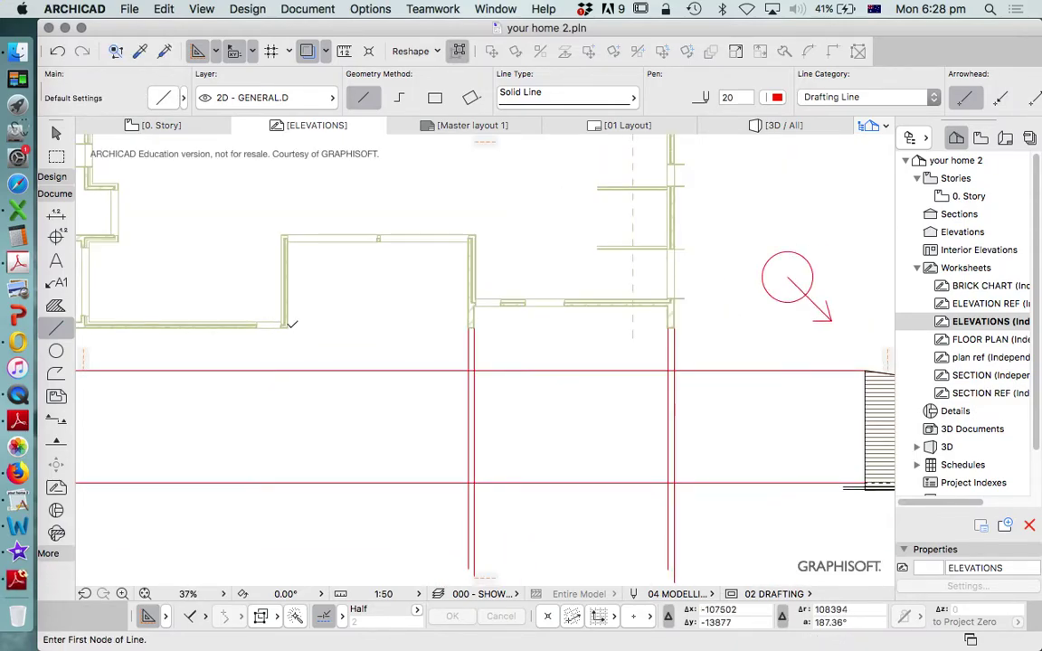
click(286, 326)
click(289, 543)
scroll(384, 293, up, 5)
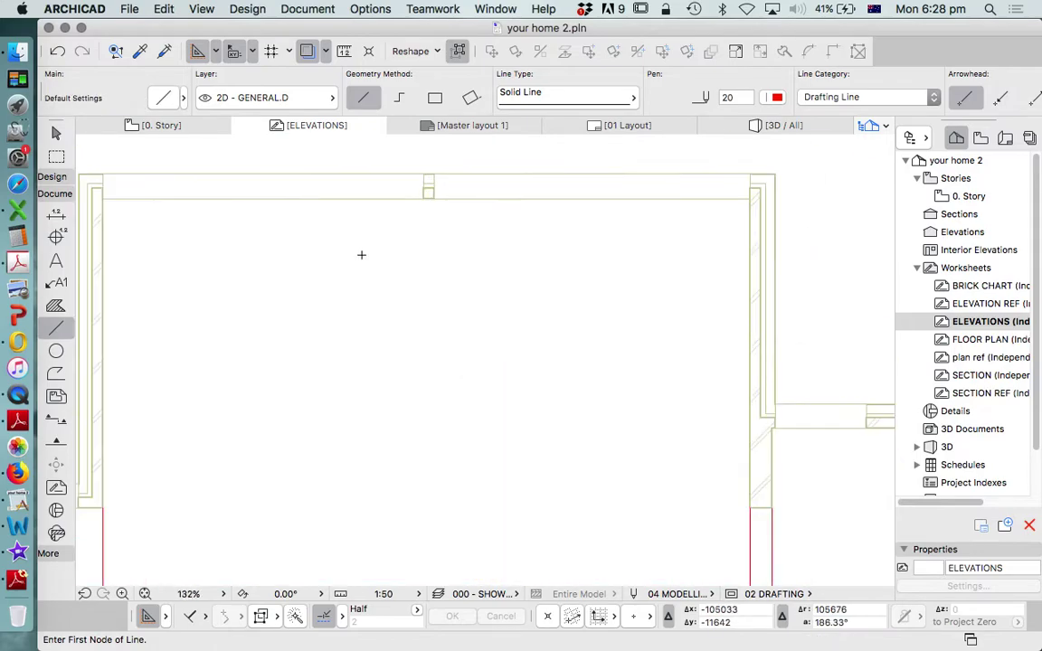
click(433, 199)
scroll(433, 199, down, 5)
click(431, 418)
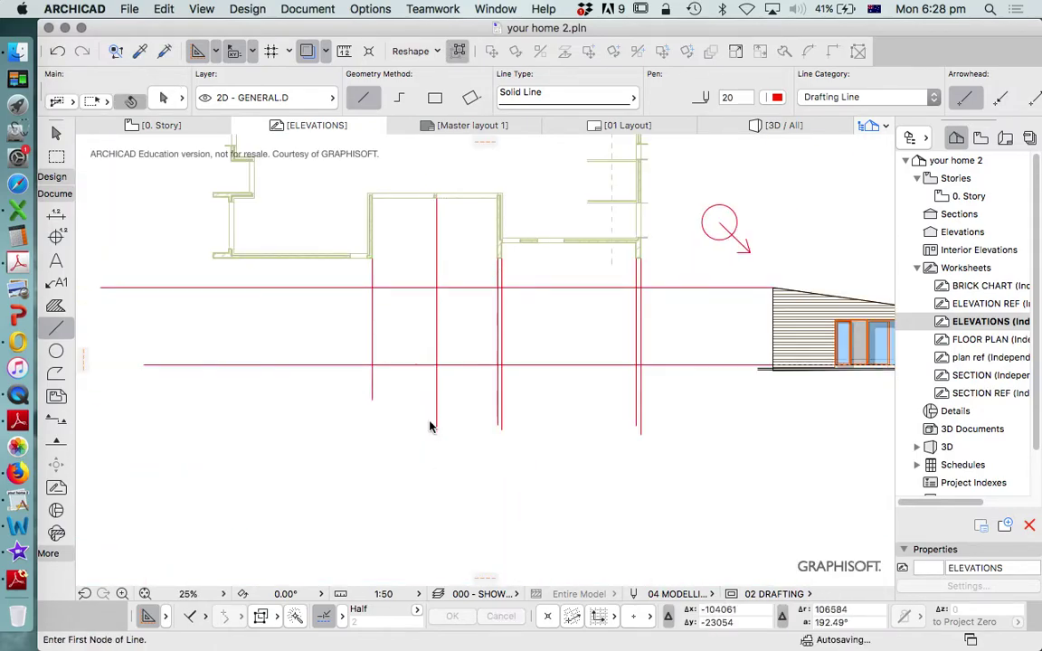
scroll(314, 221, up, 4)
click(431, 227)
scroll(437, 224, down, 2)
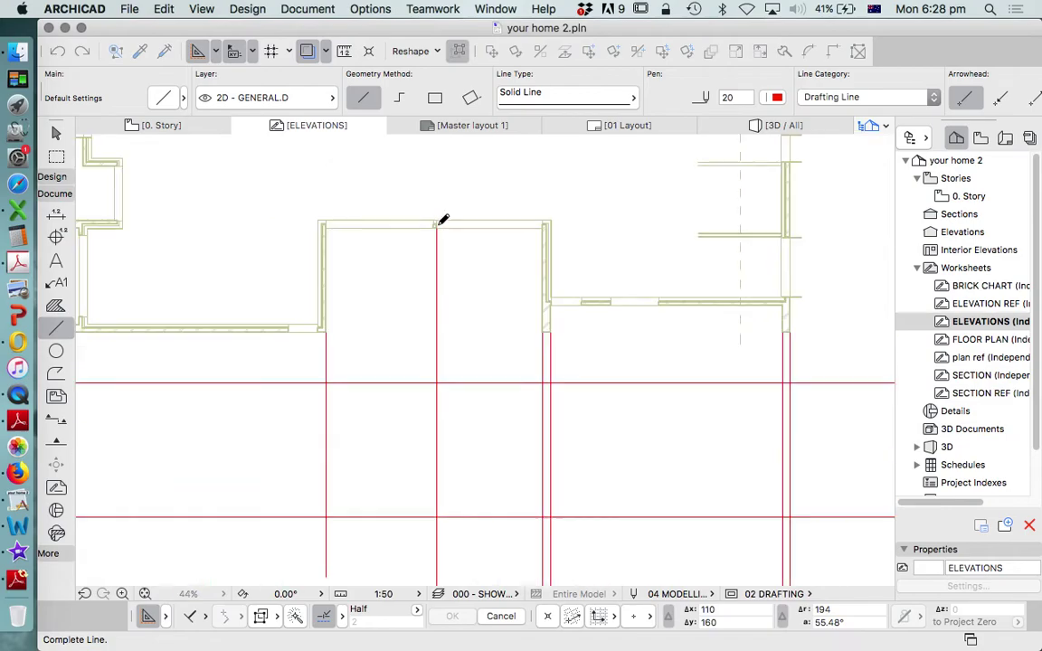
click(425, 535)
scroll(614, 281, down, 2)
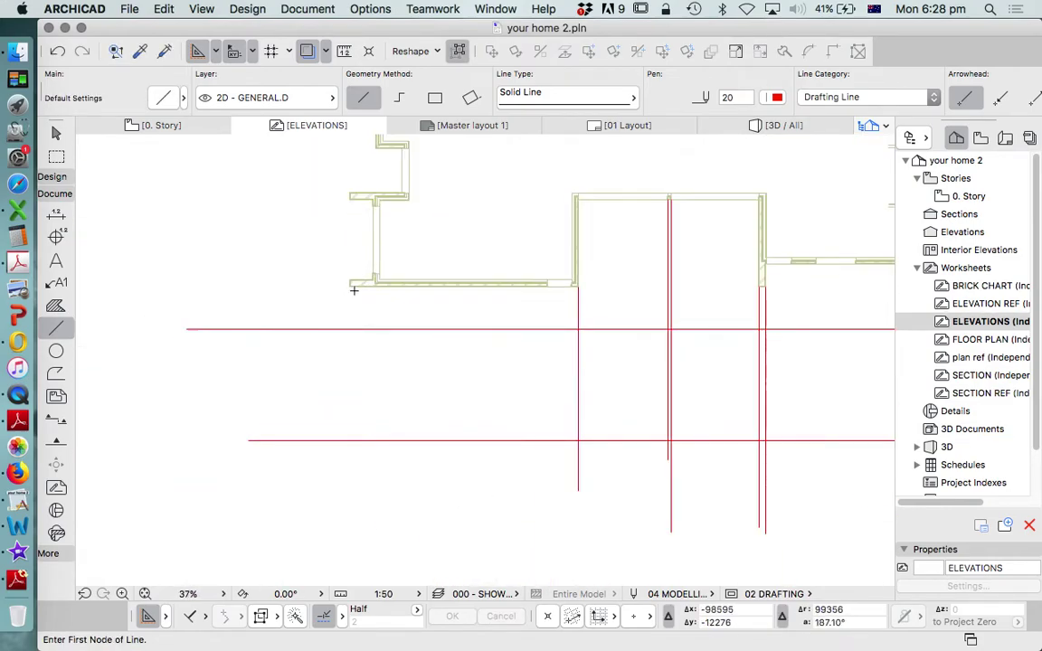
click(354, 288)
click(353, 484)
scroll(593, 292, up, 5)
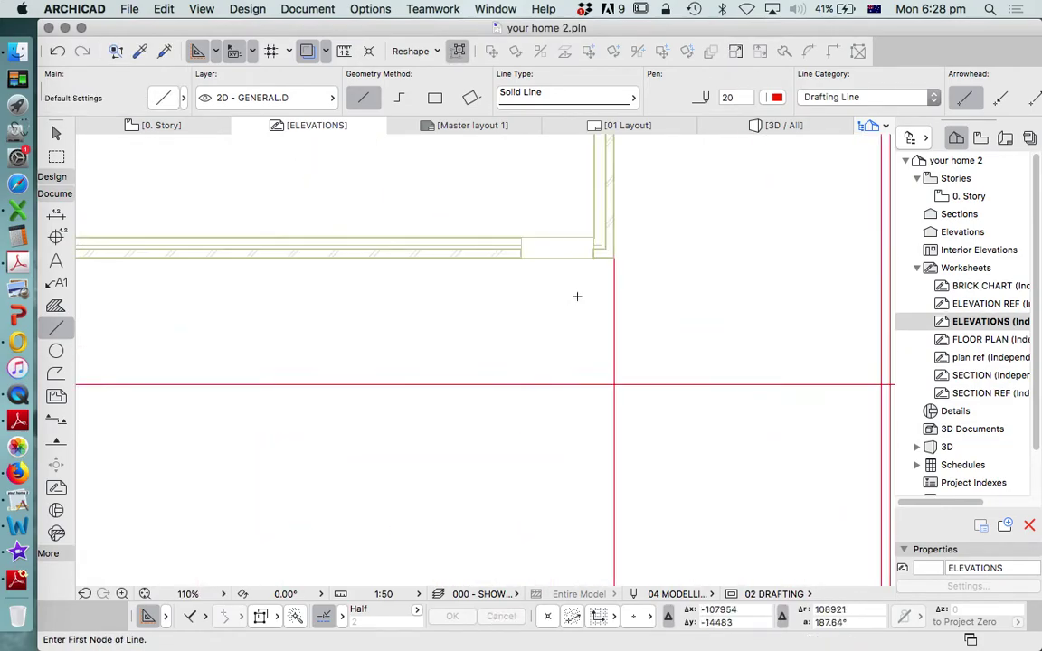
shift+click(614, 271)
Copy the selected vertical line to the remaining plan corners and opening edges with Drag Multiple Copies.
right_click(687, 211)
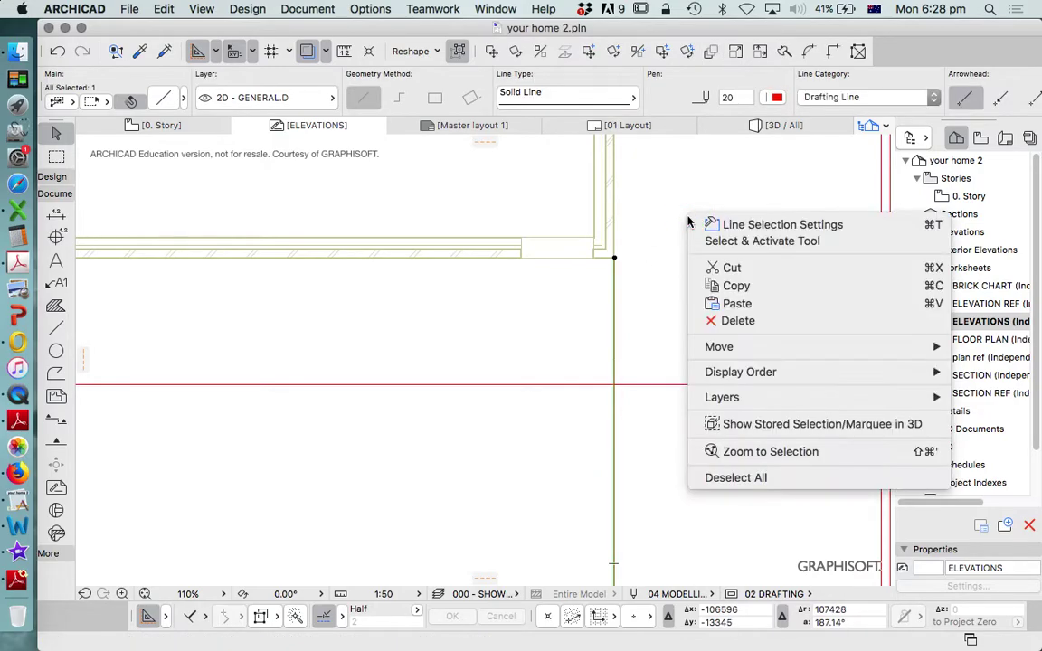
mouse_move(754, 347)
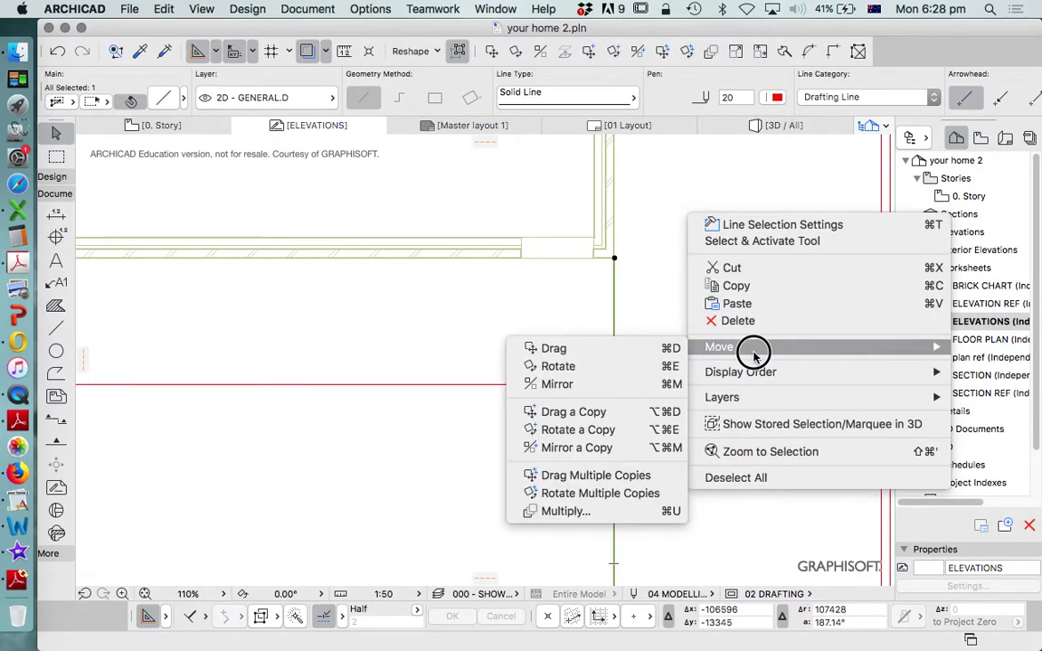
click(595, 475)
click(615, 258)
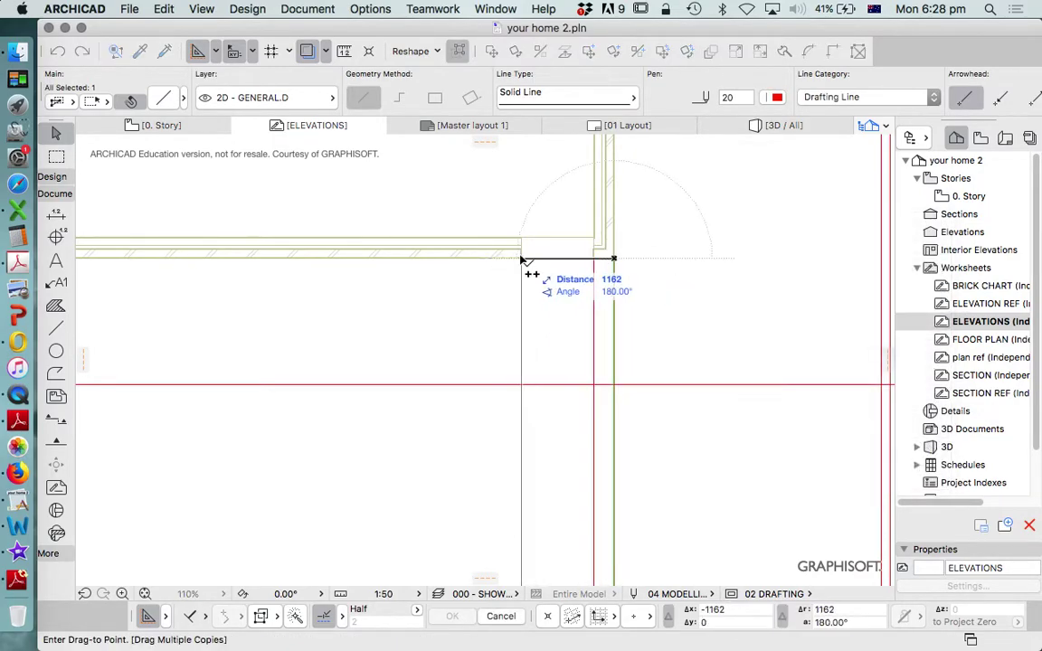
scroll(506, 307, down, 4)
scroll(608, 275, up, 10)
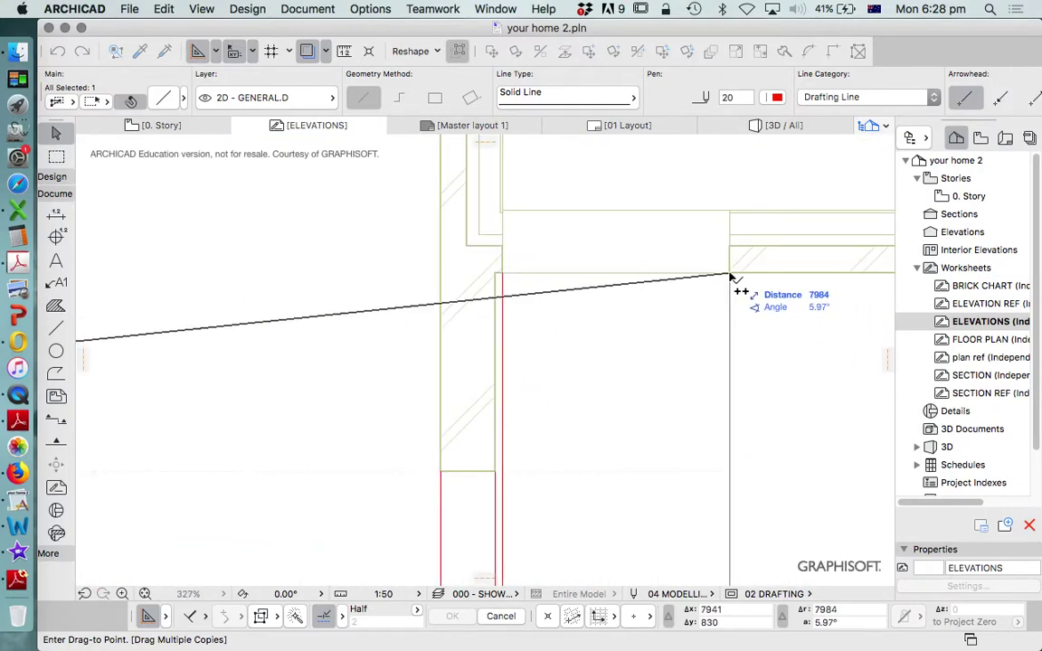
scroll(419, 288, down, 2)
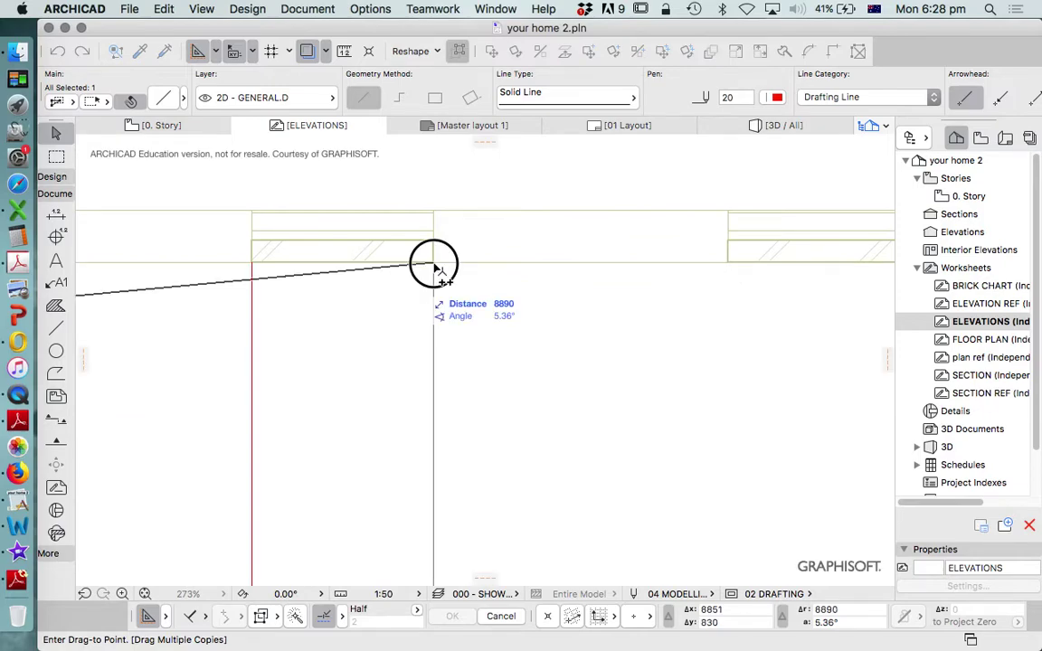
scroll(554, 302, down, 8)
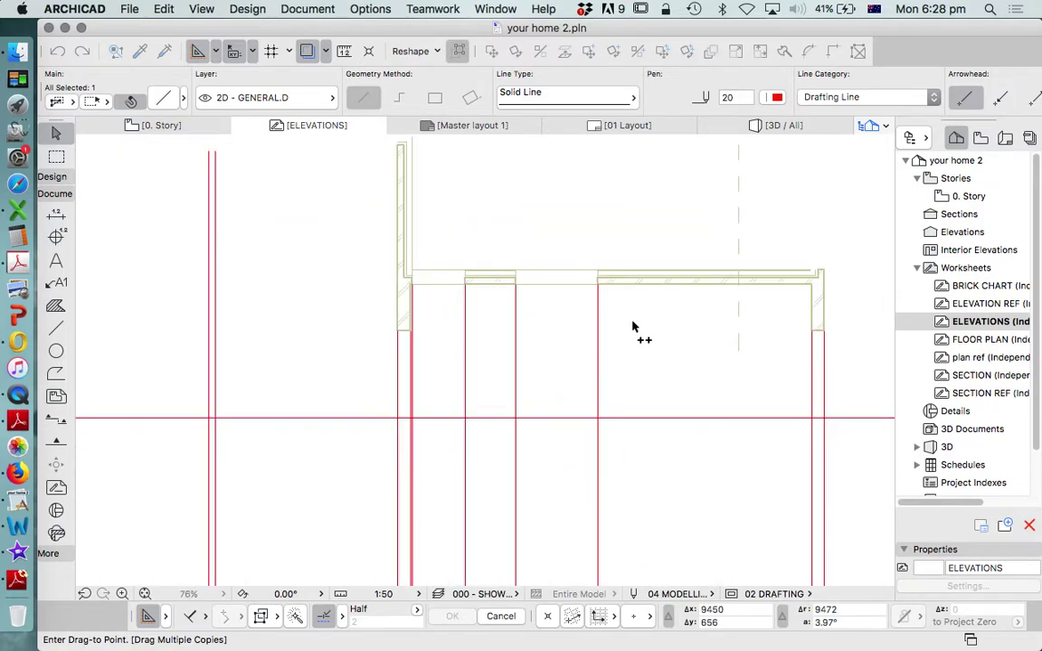
scroll(674, 380, down, 3)
scroll(652, 353, down, 3)
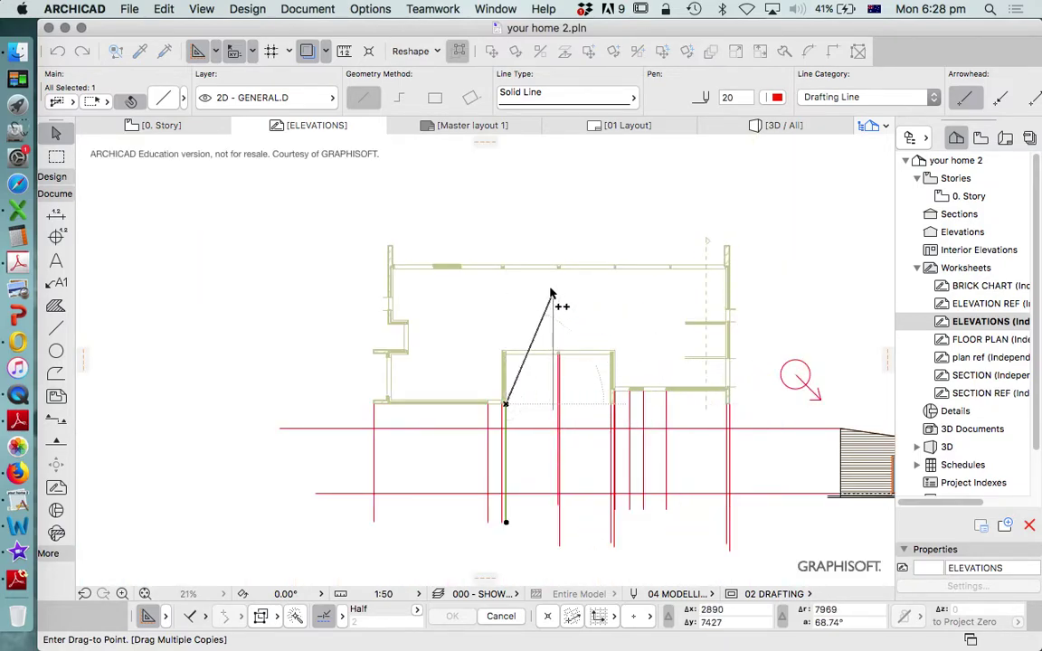
scroll(557, 317, down, 2)
scroll(629, 389, down, 2)
scroll(554, 350, up, 2)
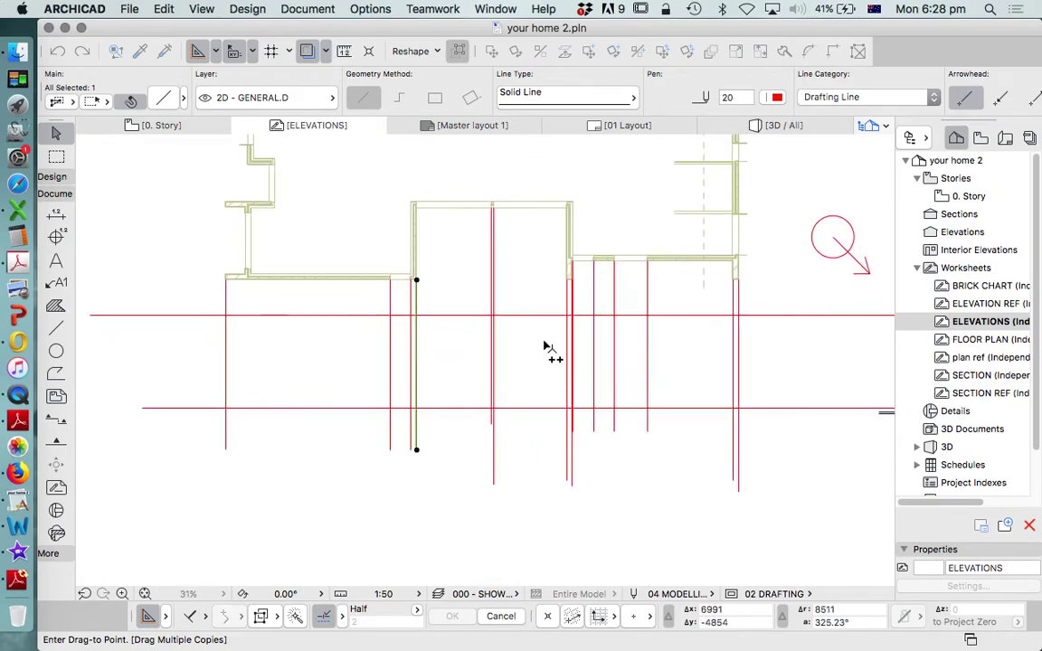
key(Escape)
scroll(489, 305, down, 3)
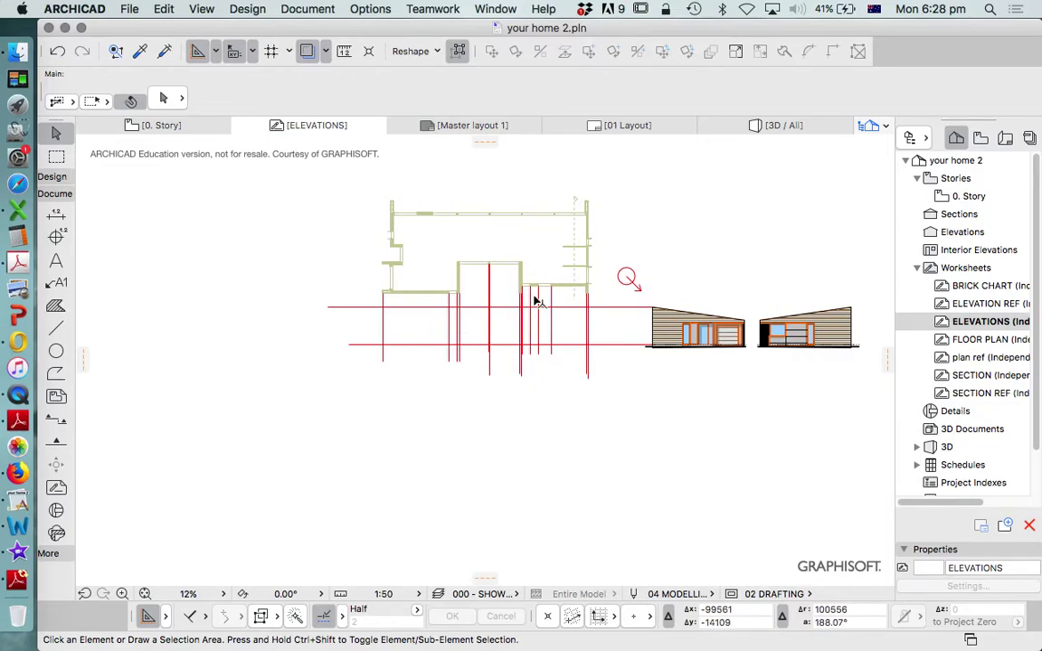
scroll(579, 322, up, 2)
scroll(701, 353, down, 2)
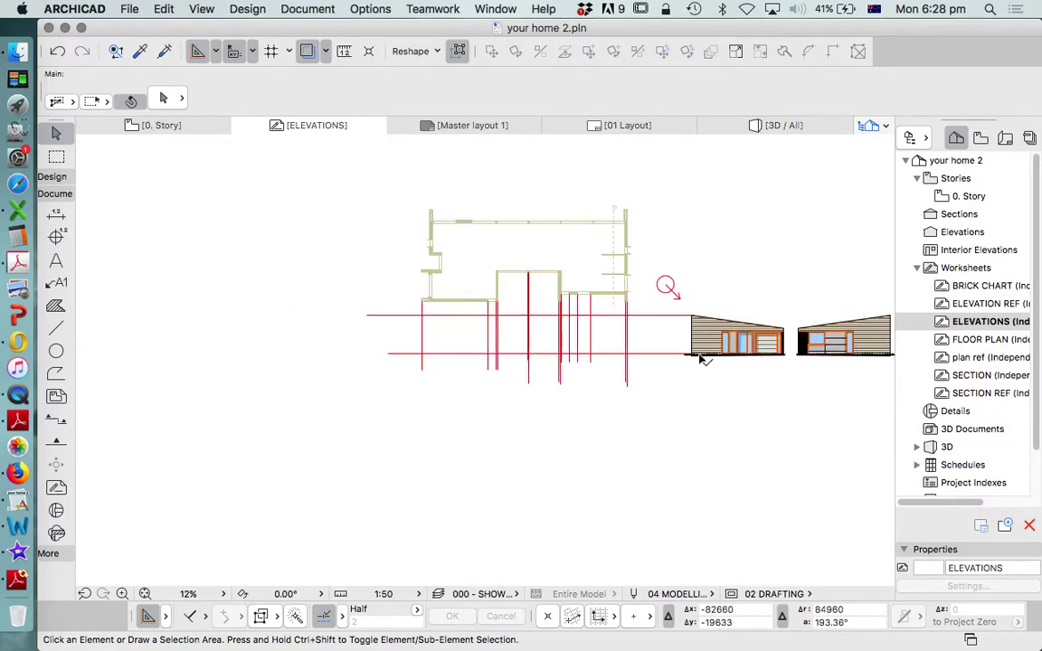
scroll(549, 330, down, 1)
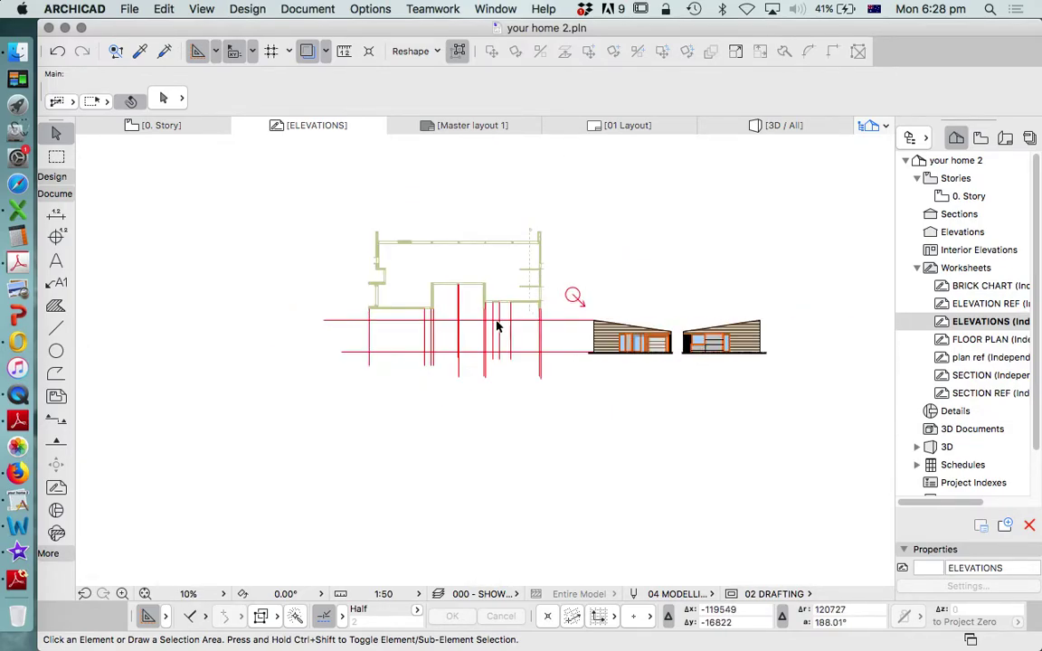